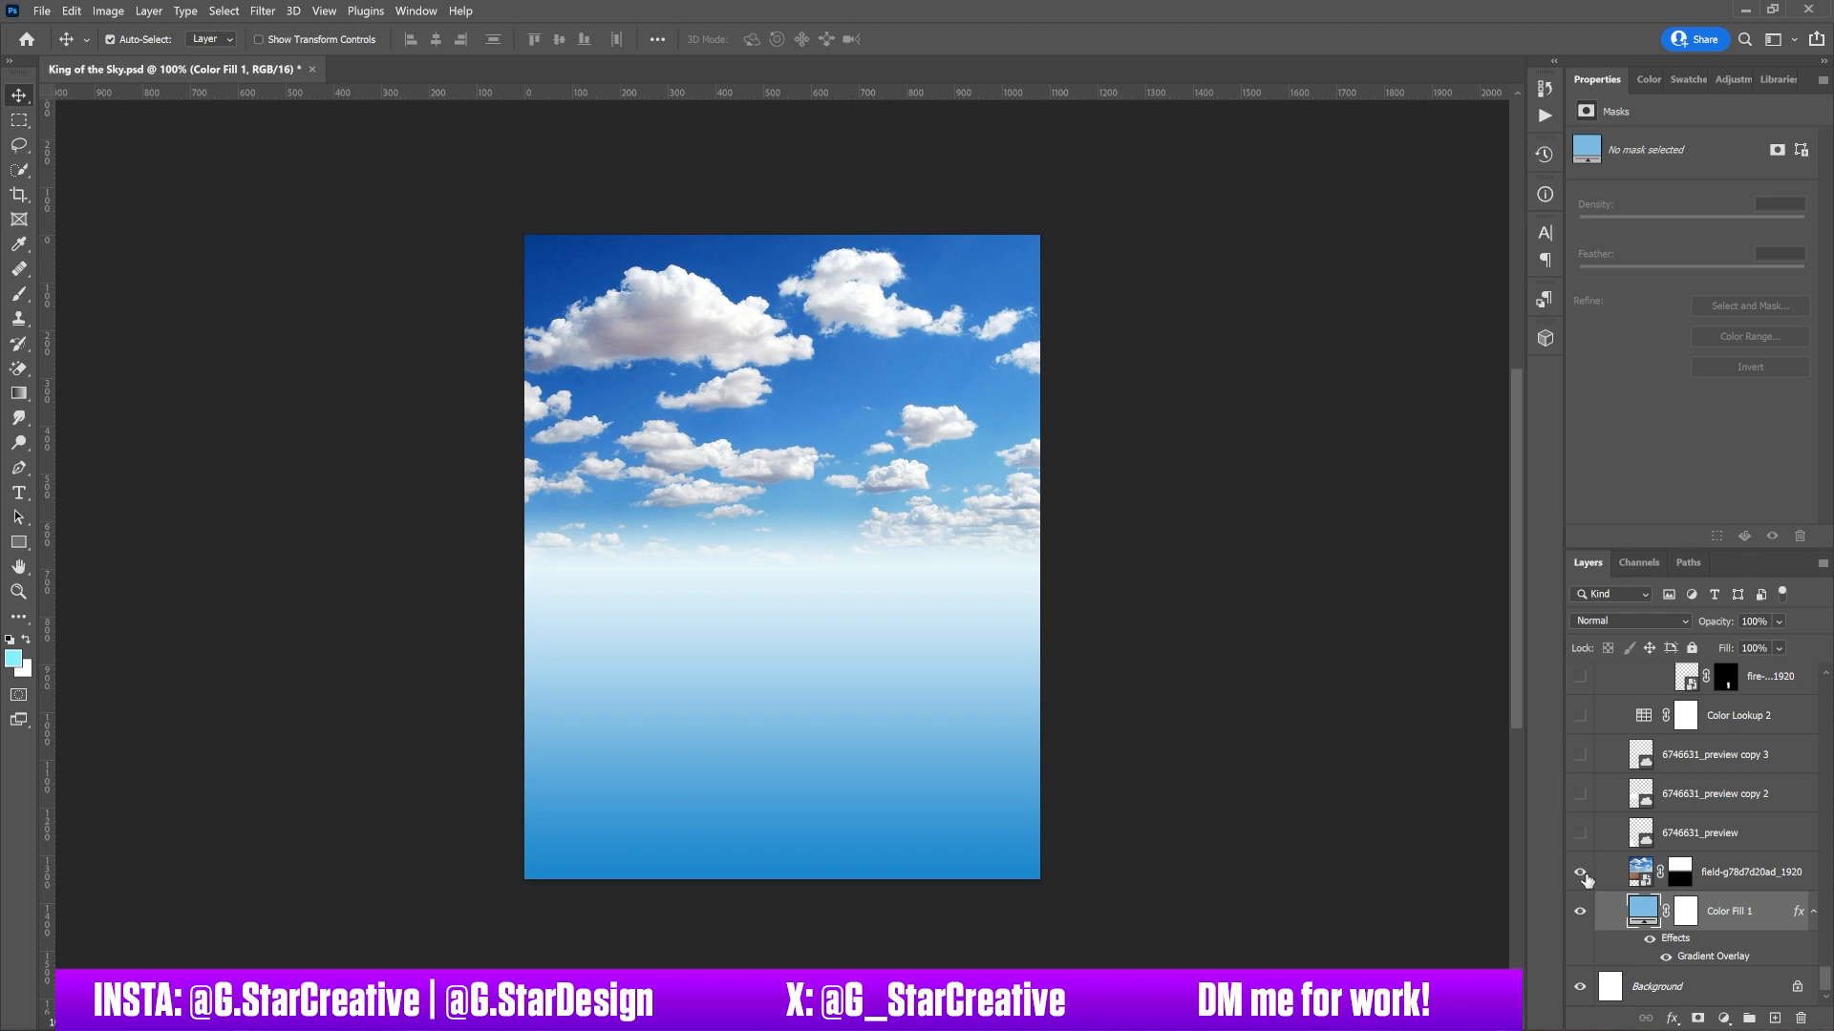
- Temporarily disable the layer mask on the field-g78d7d20ad_1920 layer to examine the full photo, and re-enable the mask
{"action": "left_click", "coordinate": [1710, 886]}
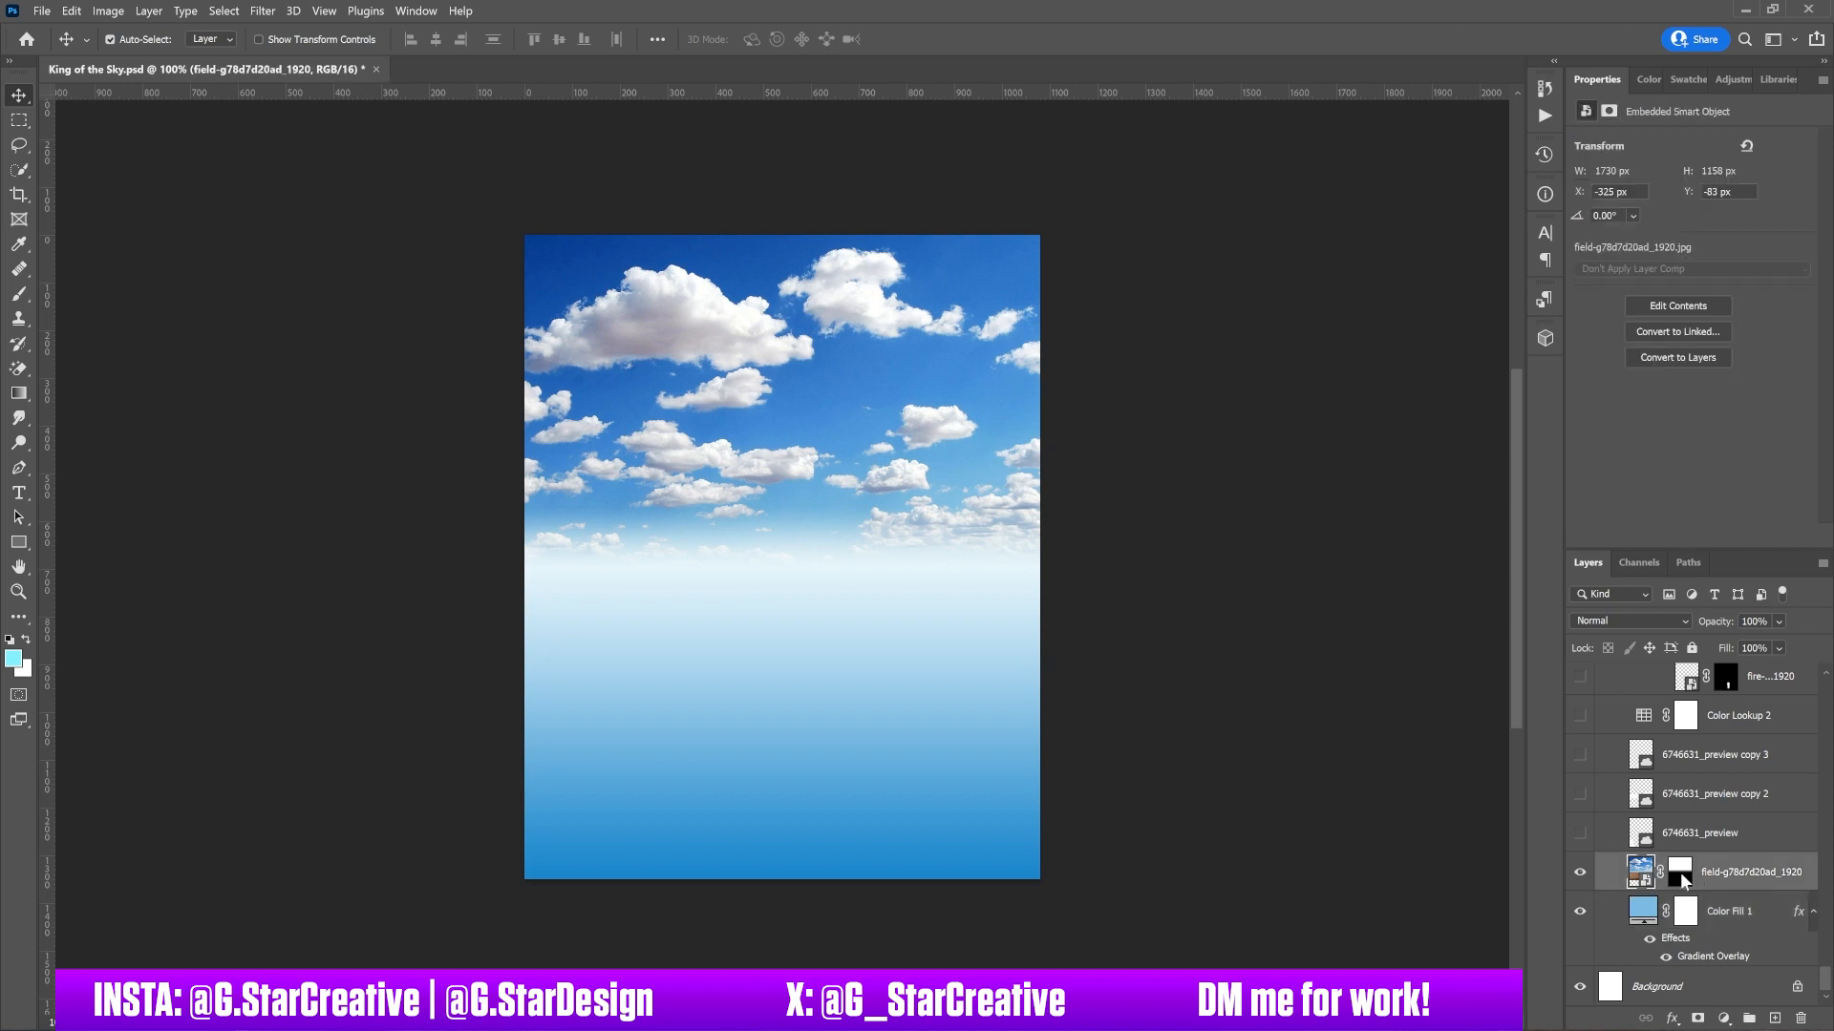
{"action": "right_click", "coordinate": [1682, 879]}
{"action": "left_click", "coordinate": [1653, 714]}
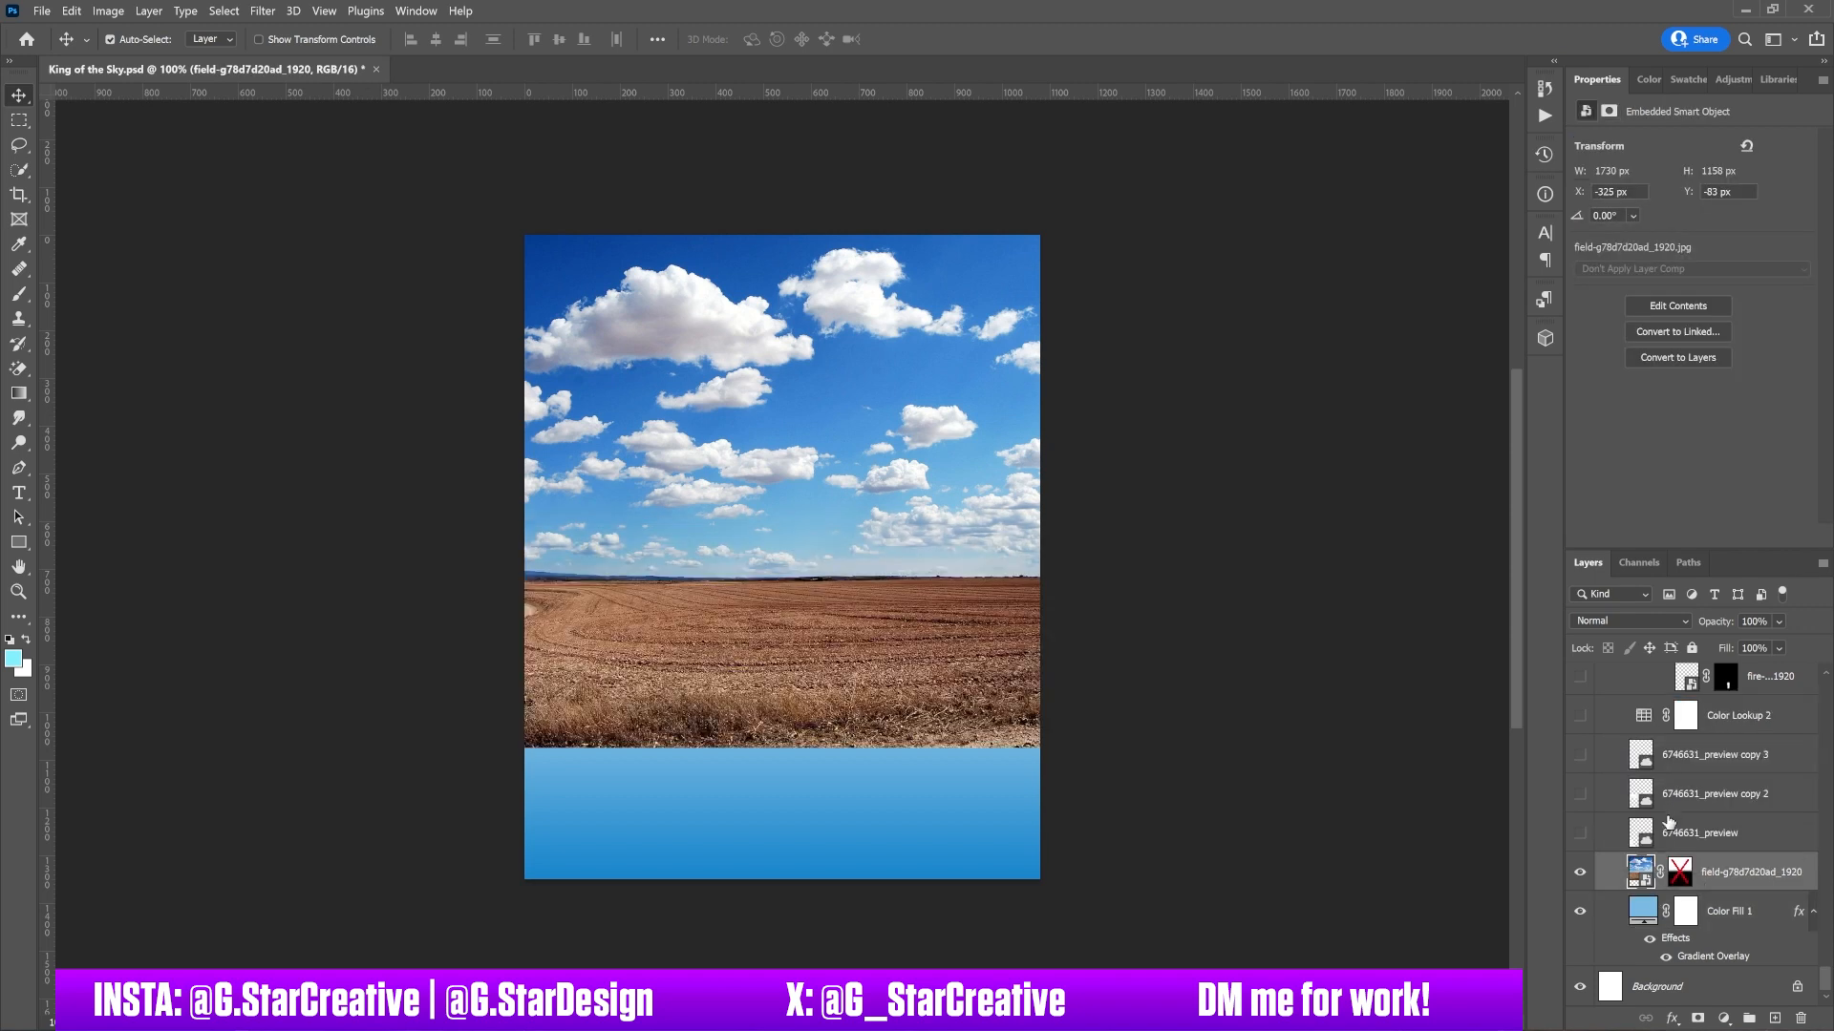
{"action": "left_click", "coordinate": [1683, 876]}
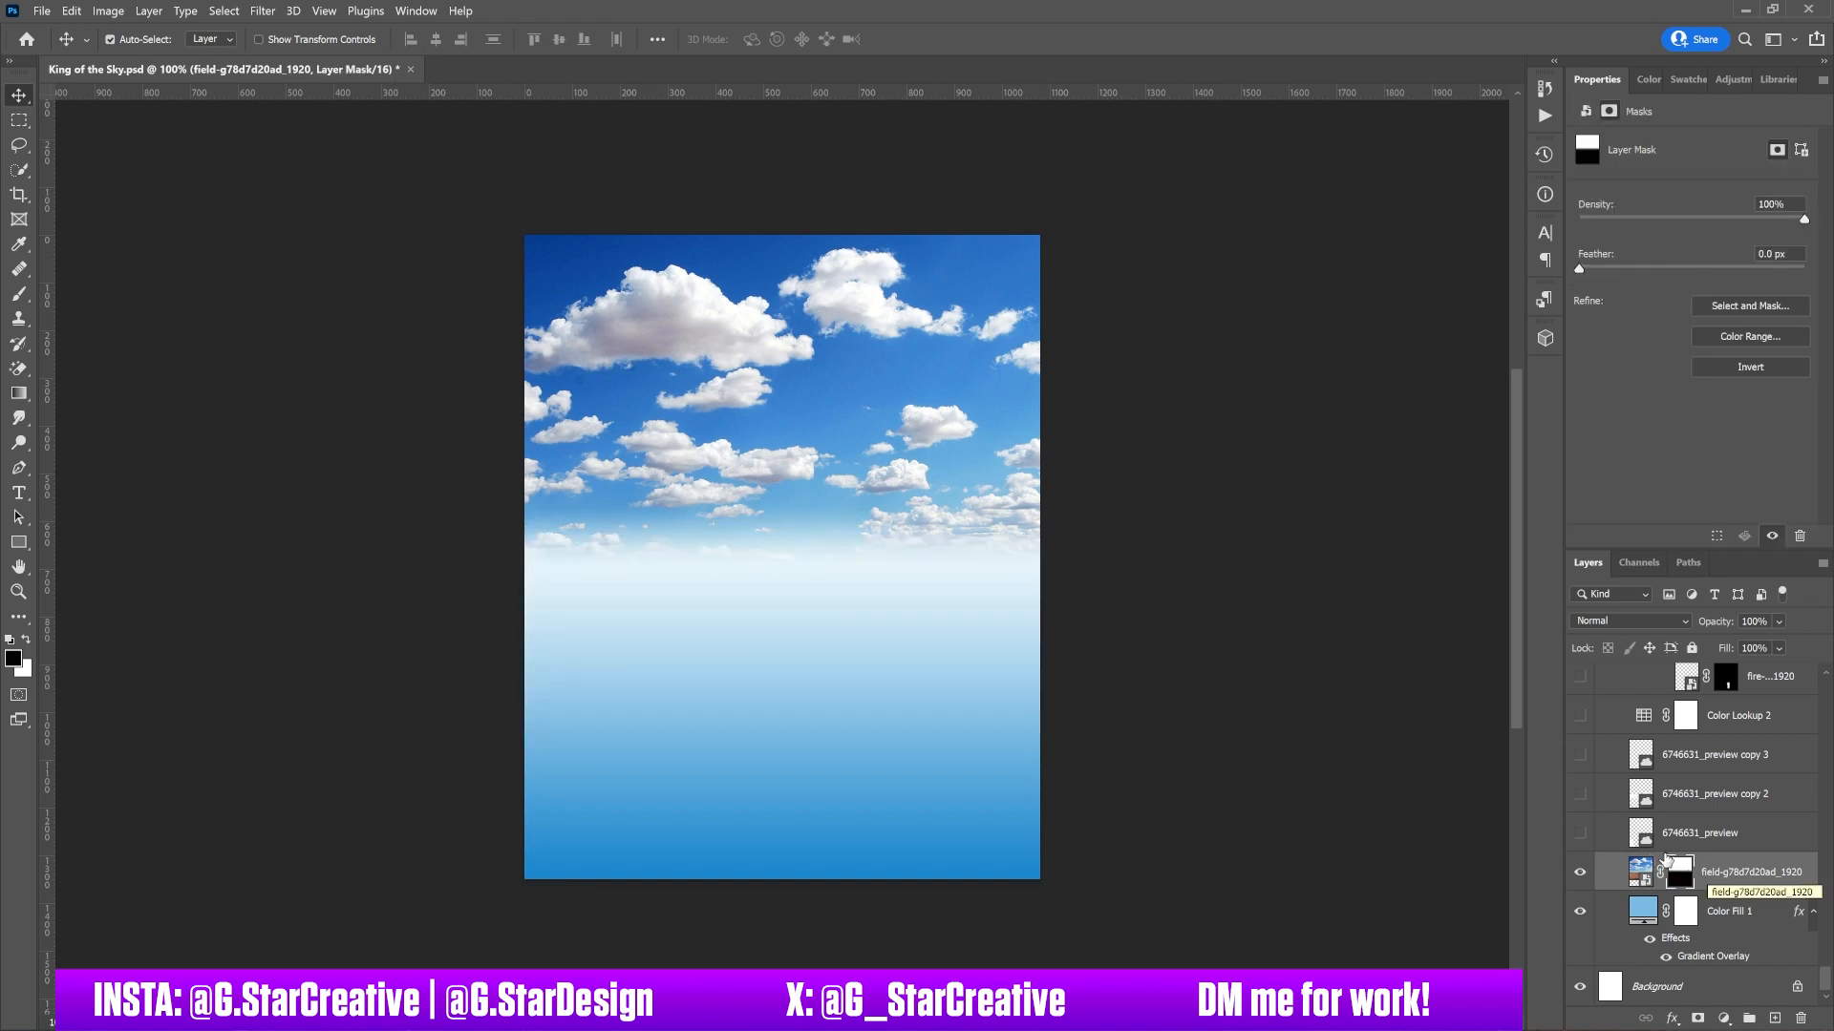
- Make the three cloud layers 6746631_preview, copy 2 and copy 3 visible
{"action": "left_click", "coordinate": [1579, 835]}
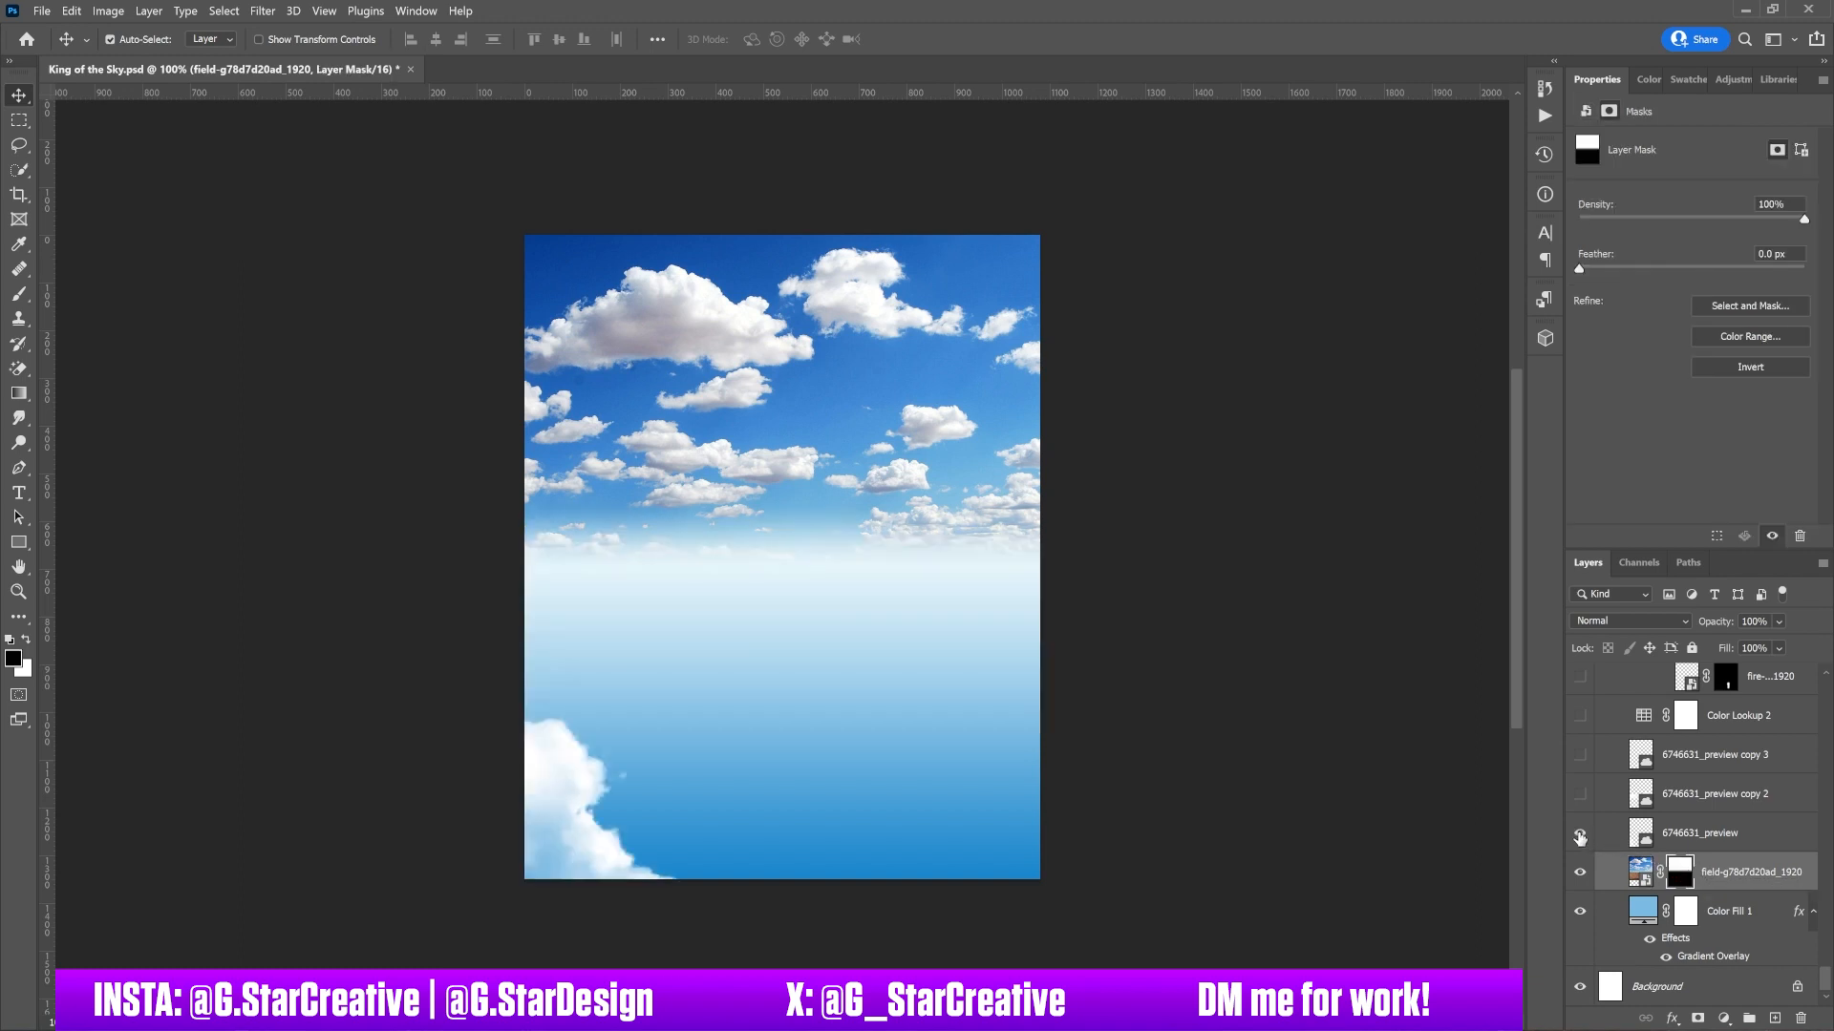
{"action": "left_click", "coordinate": [1581, 802]}
{"action": "left_click", "coordinate": [1584, 754]}
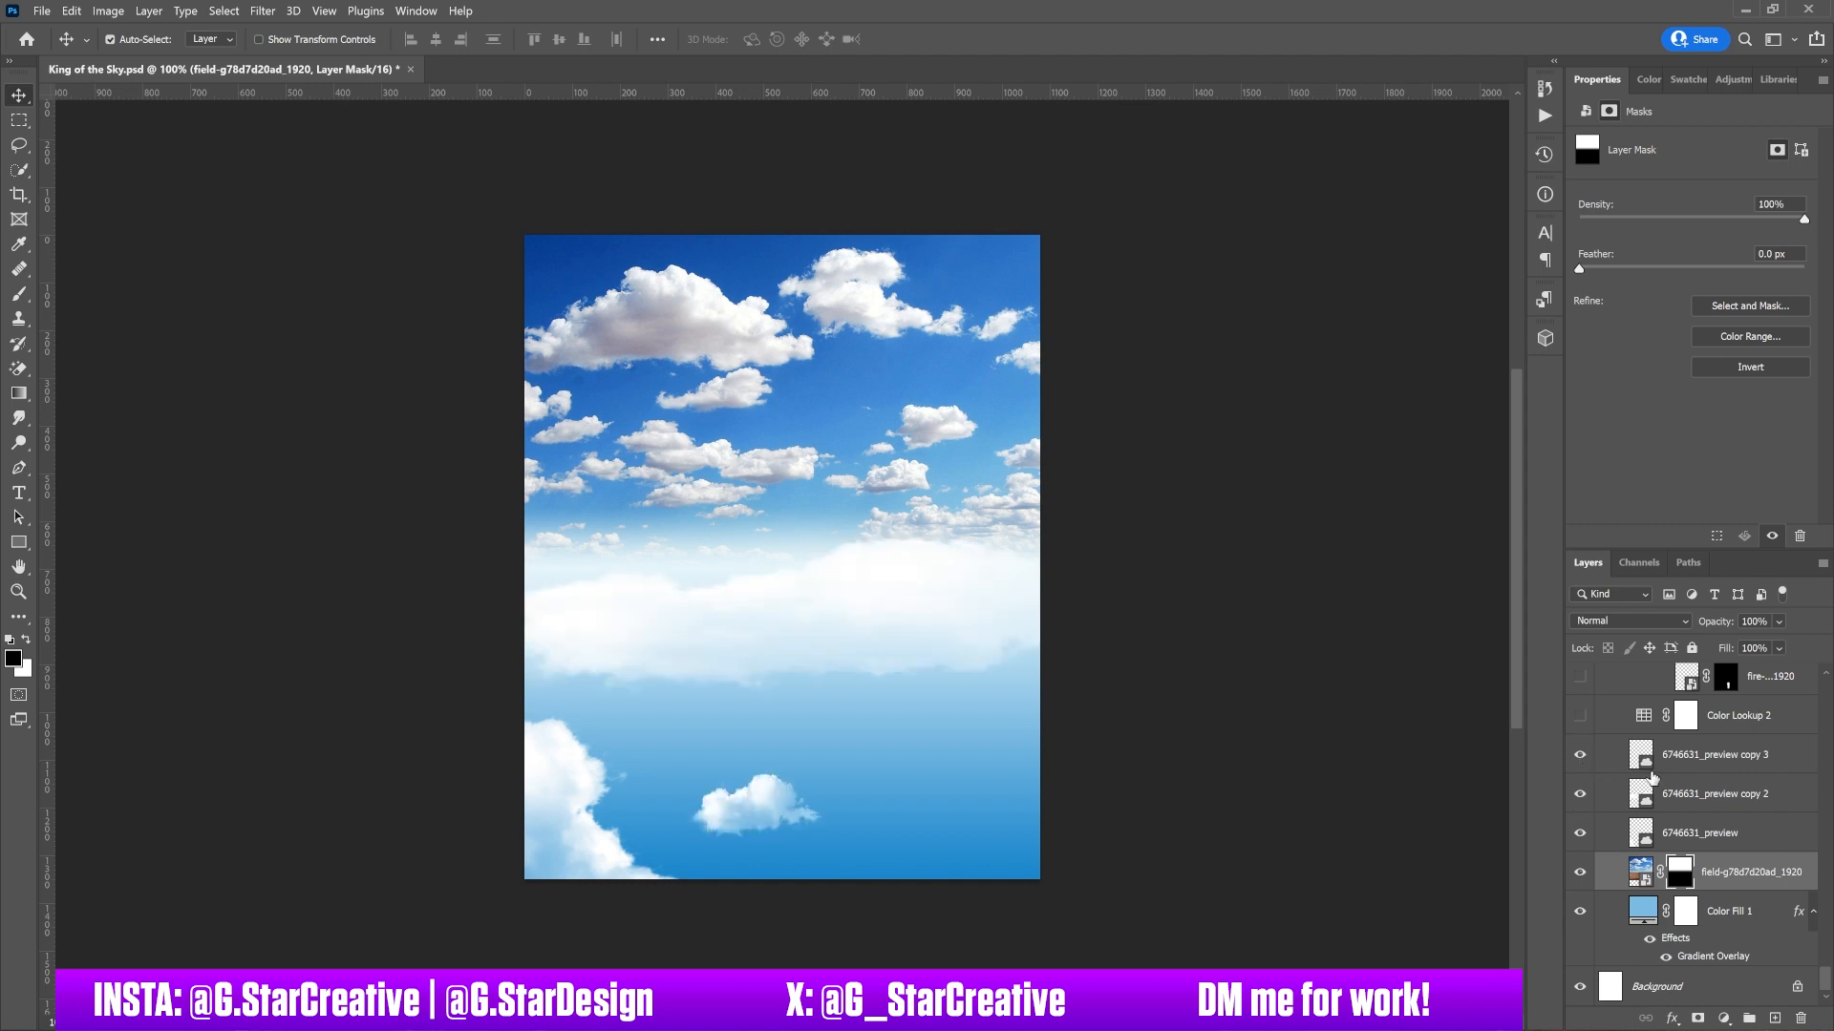
- Select the Color Lookup 2 adjustment layer above the clouds and make it visible
{"action": "scroll", "coordinate": [1650, 775], "scroll_direction": "up", "scroll_amount": 2}
{"action": "scroll", "coordinate": [1652, 779], "scroll_direction": "up", "scroll_amount": 1}
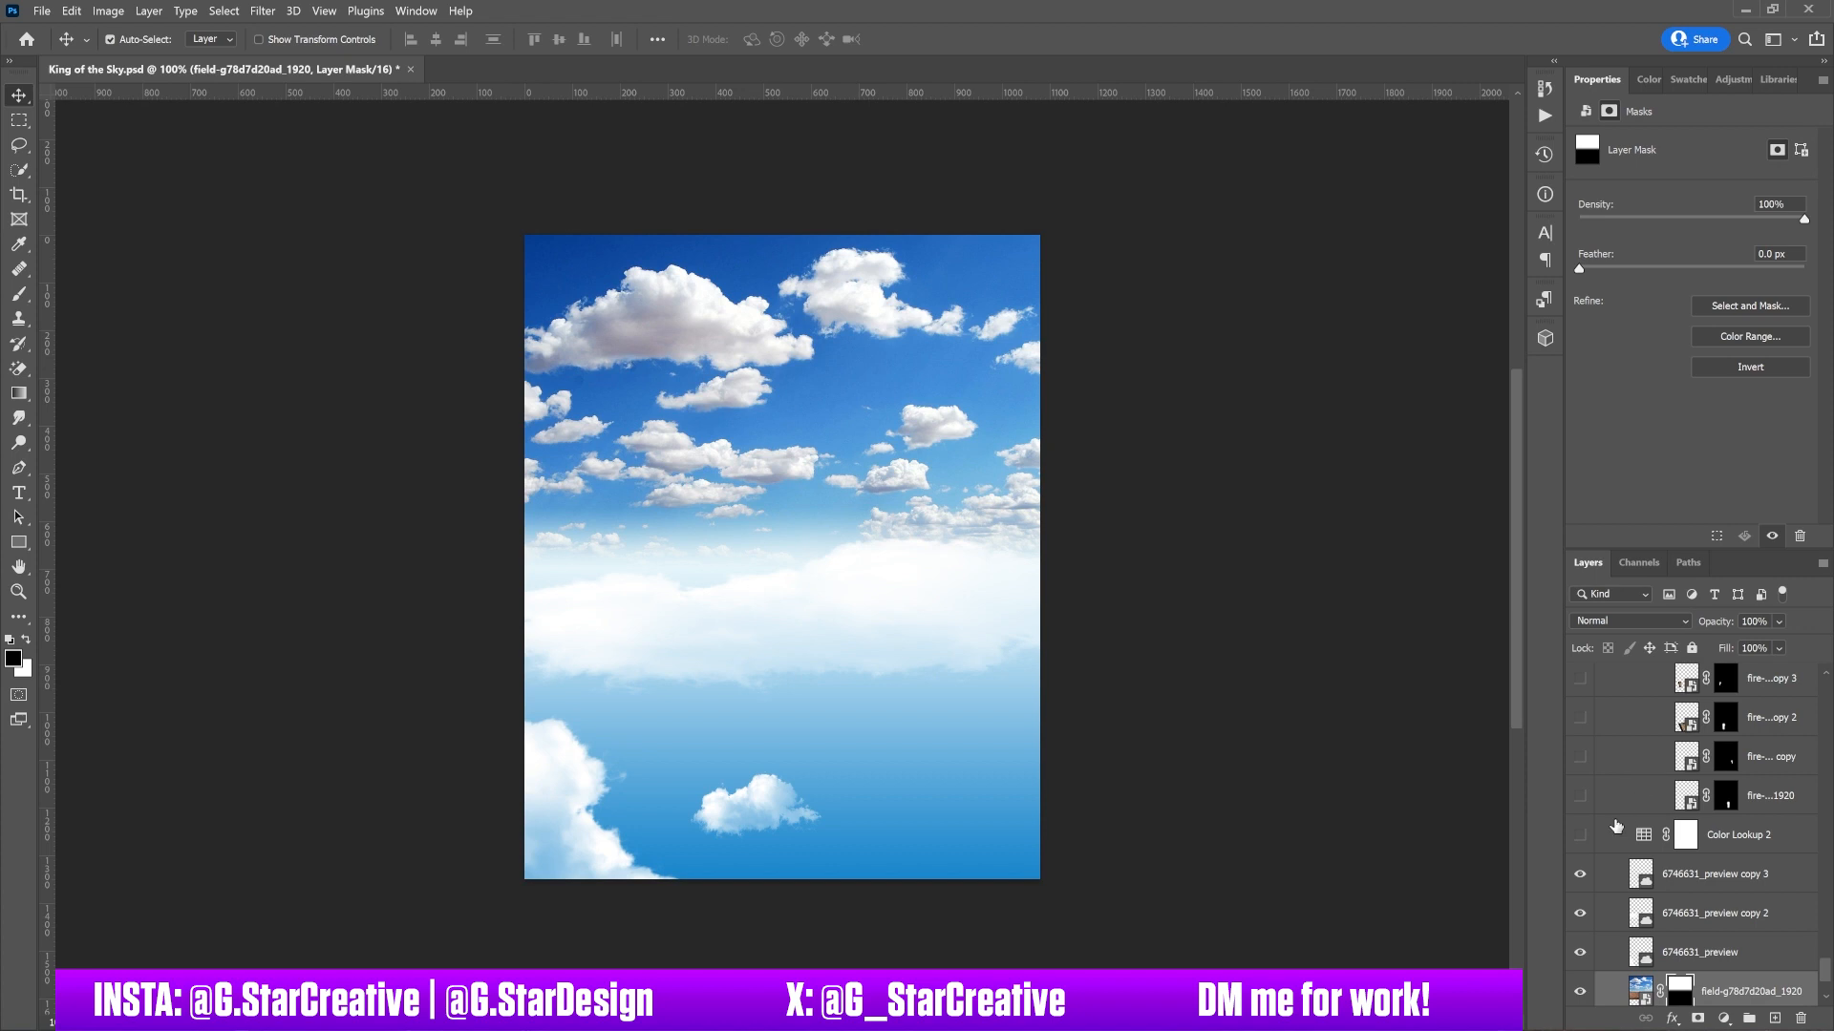
{"action": "left_click", "coordinate": [1734, 836]}
{"action": "scroll", "coordinate": [1716, 869], "scroll_direction": "up", "scroll_amount": 1}
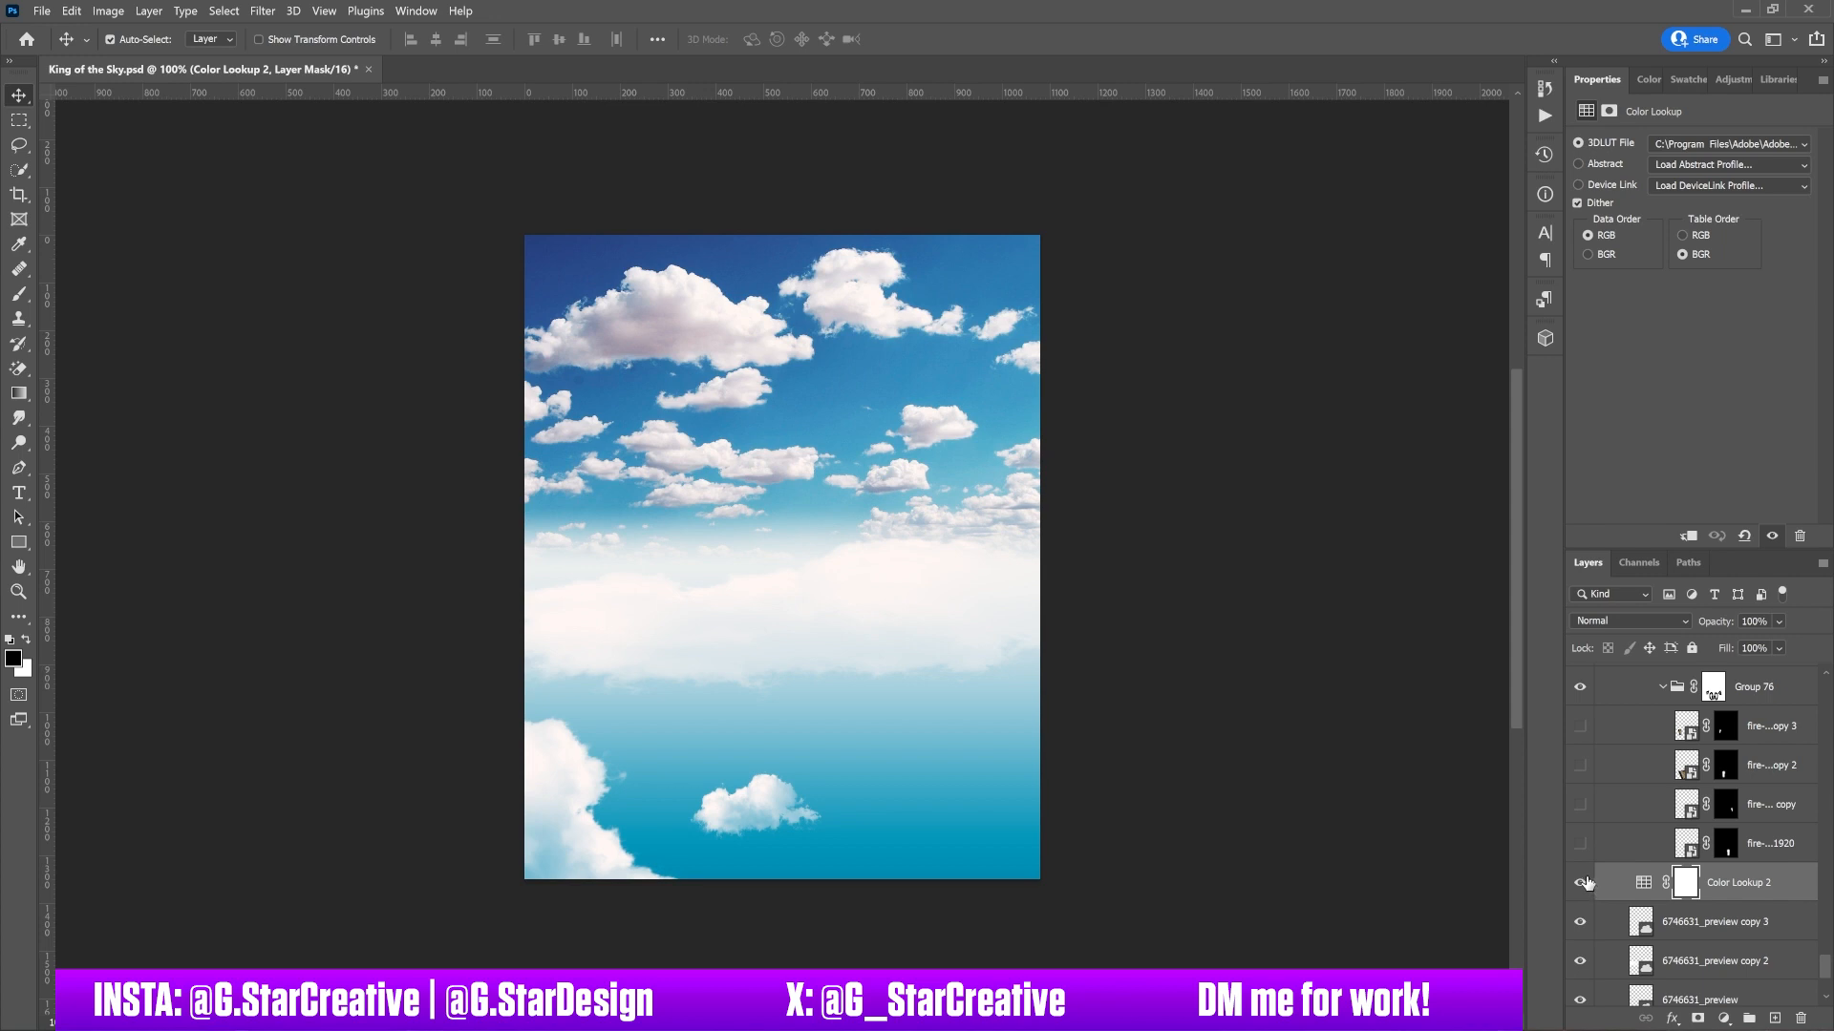
- Make the four fire layers in Group 76 and the four fire layers in Group 76 copy 2 visible
{"action": "left_click_drag", "start_coordinate": [1583, 851], "coordinate": [1597, 742]}
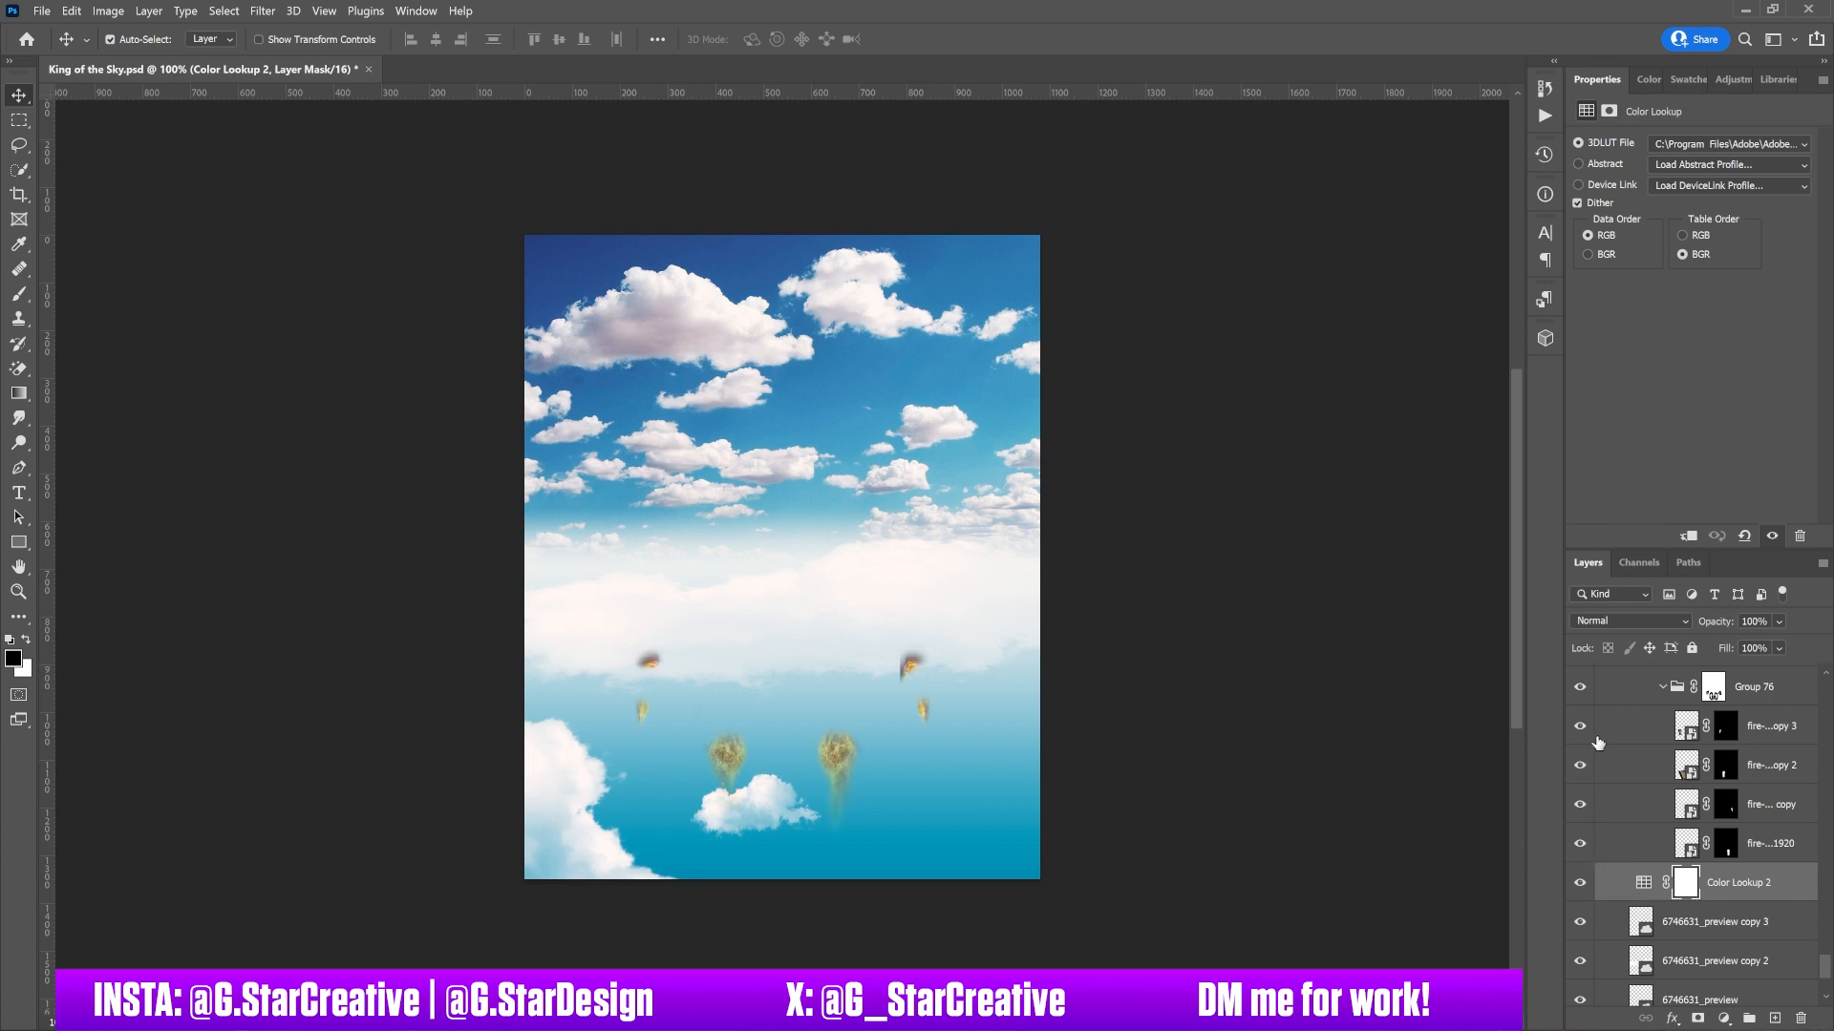
{"action": "scroll", "coordinate": [1624, 761], "scroll_direction": "up", "scroll_amount": 2}
{"action": "scroll", "coordinate": [1624, 762], "scroll_direction": "up", "scroll_amount": 3}
{"action": "left_click_drag", "start_coordinate": [1579, 825], "coordinate": [1582, 705]}
- Temporarily disable the mask on the second fire copy in Group 76 copy 2 to examine the unmasked flame, and re-enable it
{"action": "left_click", "coordinate": [1762, 707]}
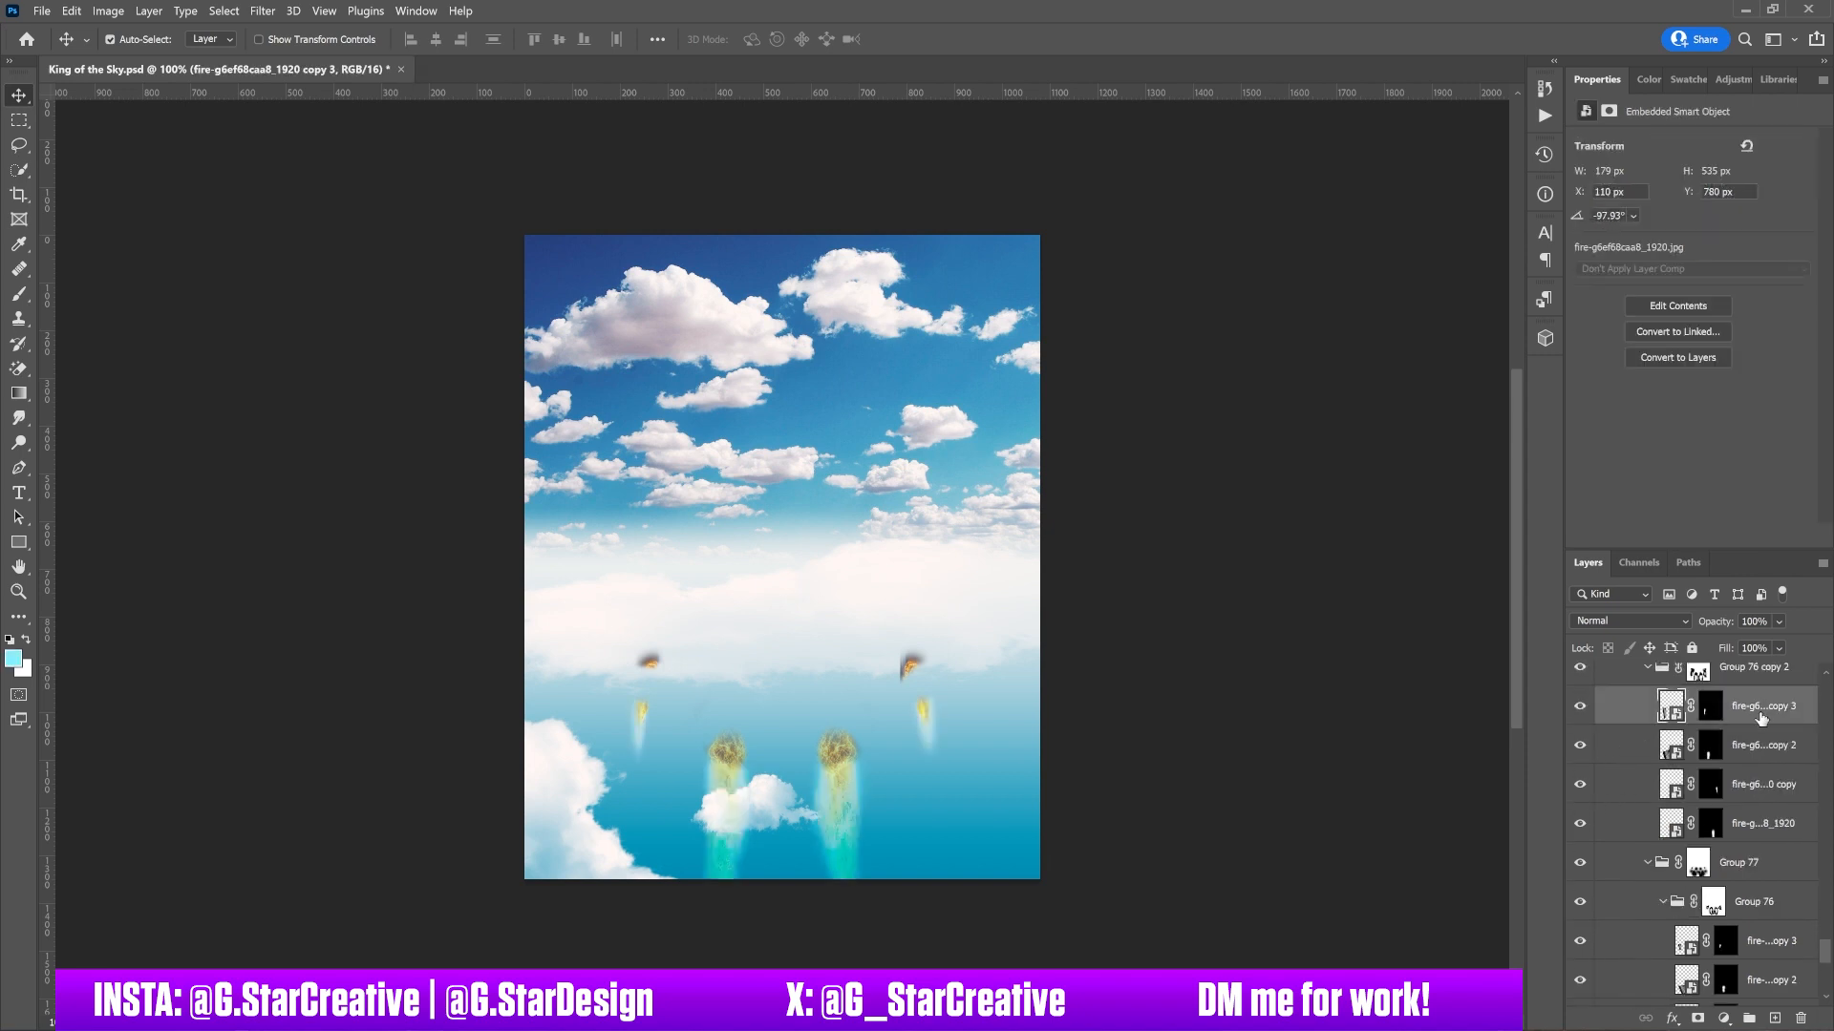
{"action": "left_click", "coordinate": [1763, 823]}
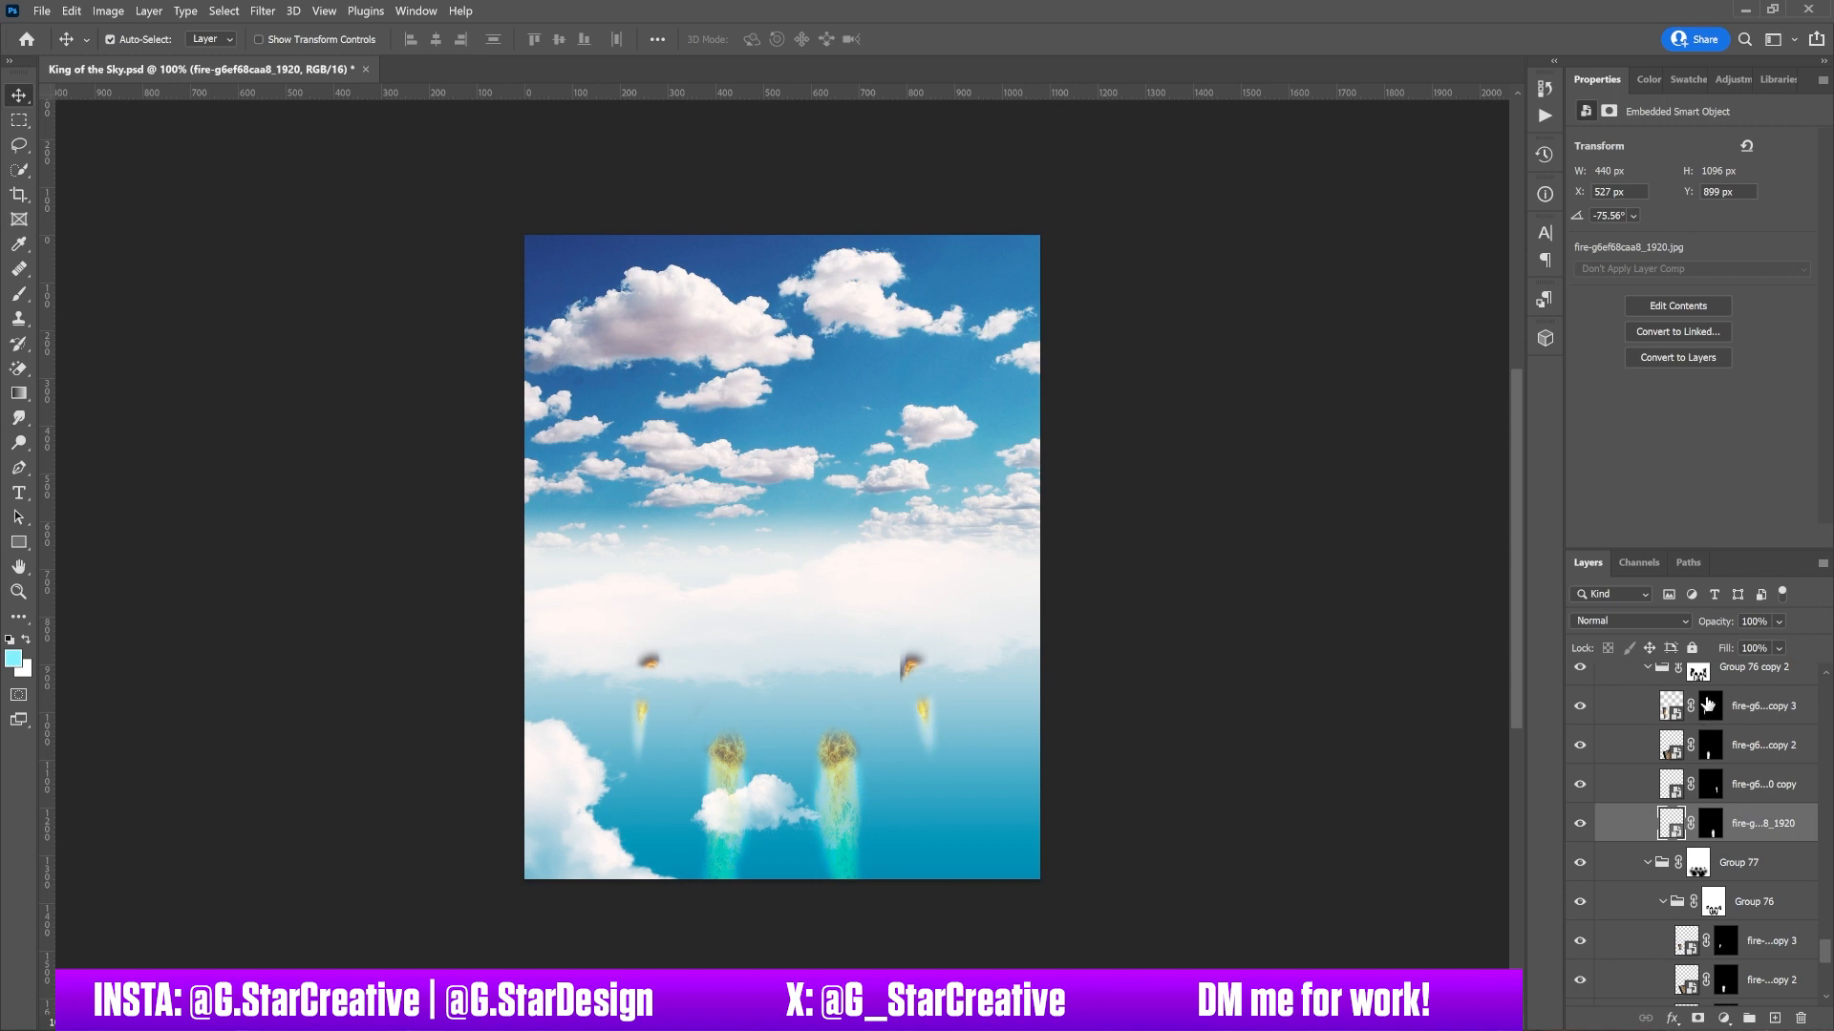
{"action": "right_click", "coordinate": [1716, 745]}
{"action": "left_click", "coordinate": [1705, 755]}
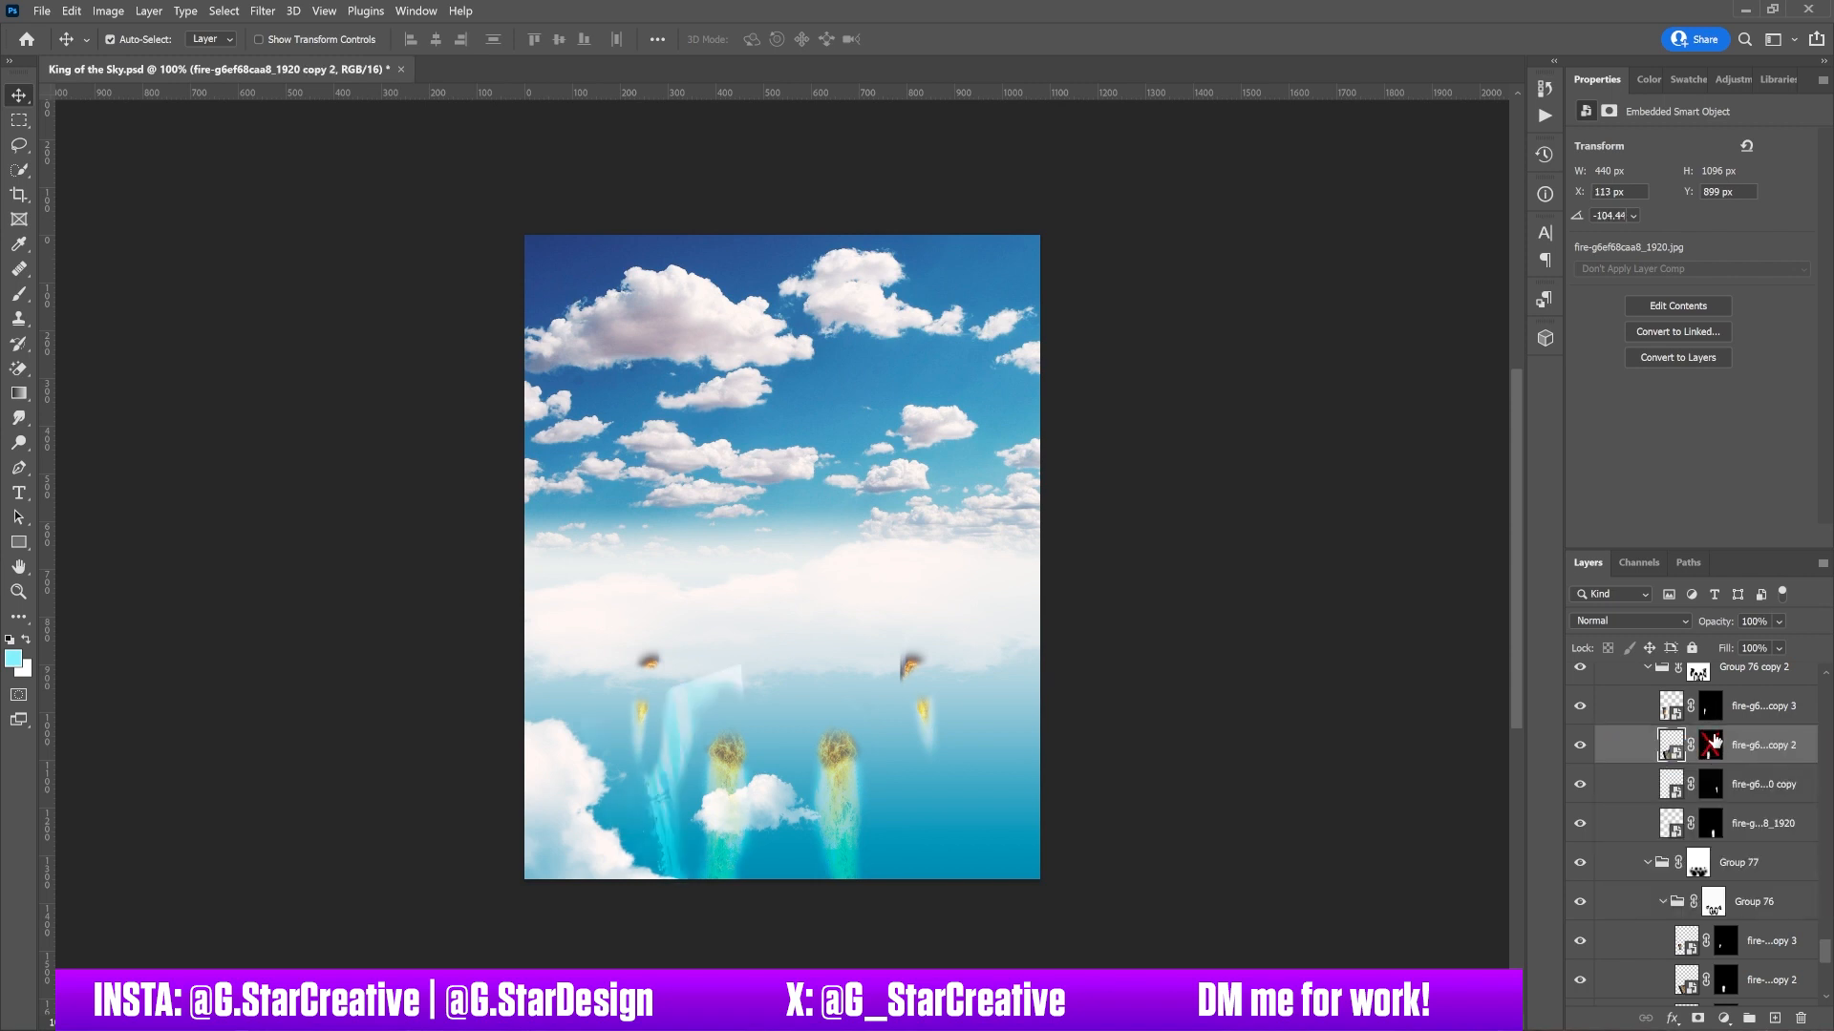
{"action": "left_click", "coordinate": [1712, 745]}
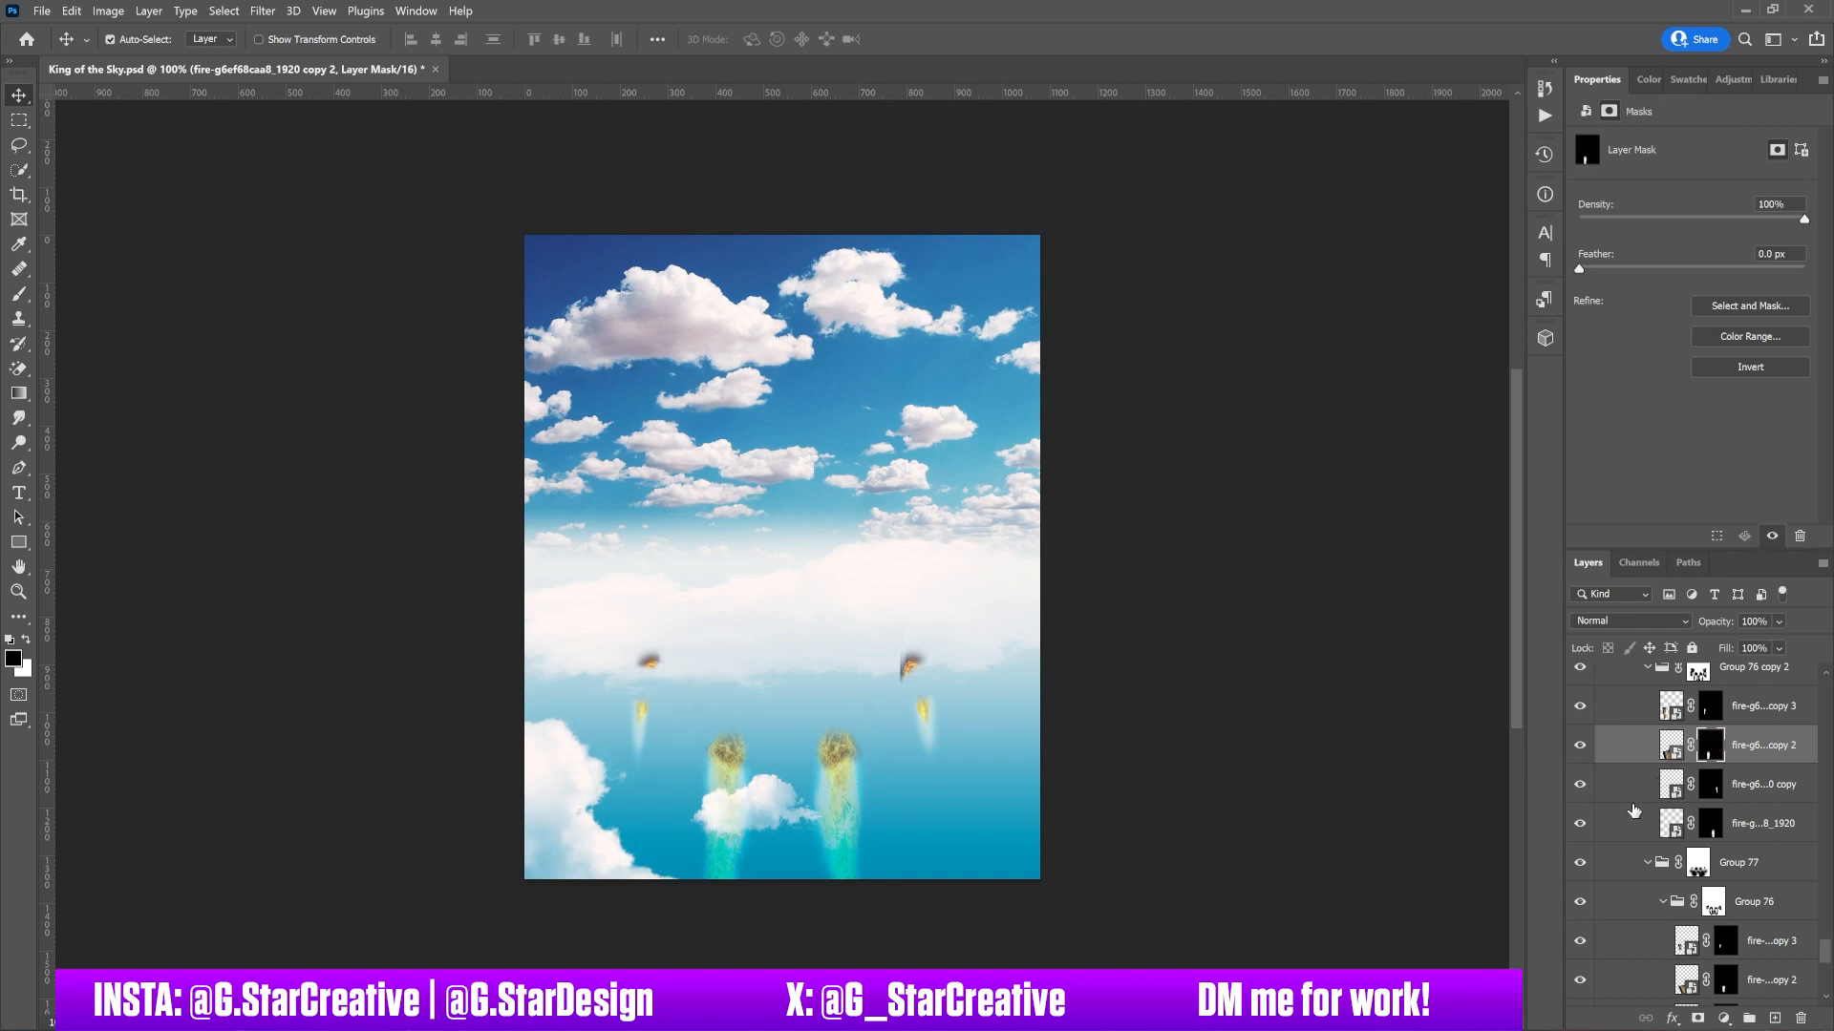
- Make the outer jets T-38 Cheetah copy 2 and copy 3 visible together with their clipped shadow layers
{"action": "scroll", "coordinate": [1634, 809], "scroll_direction": "up", "scroll_amount": 3}
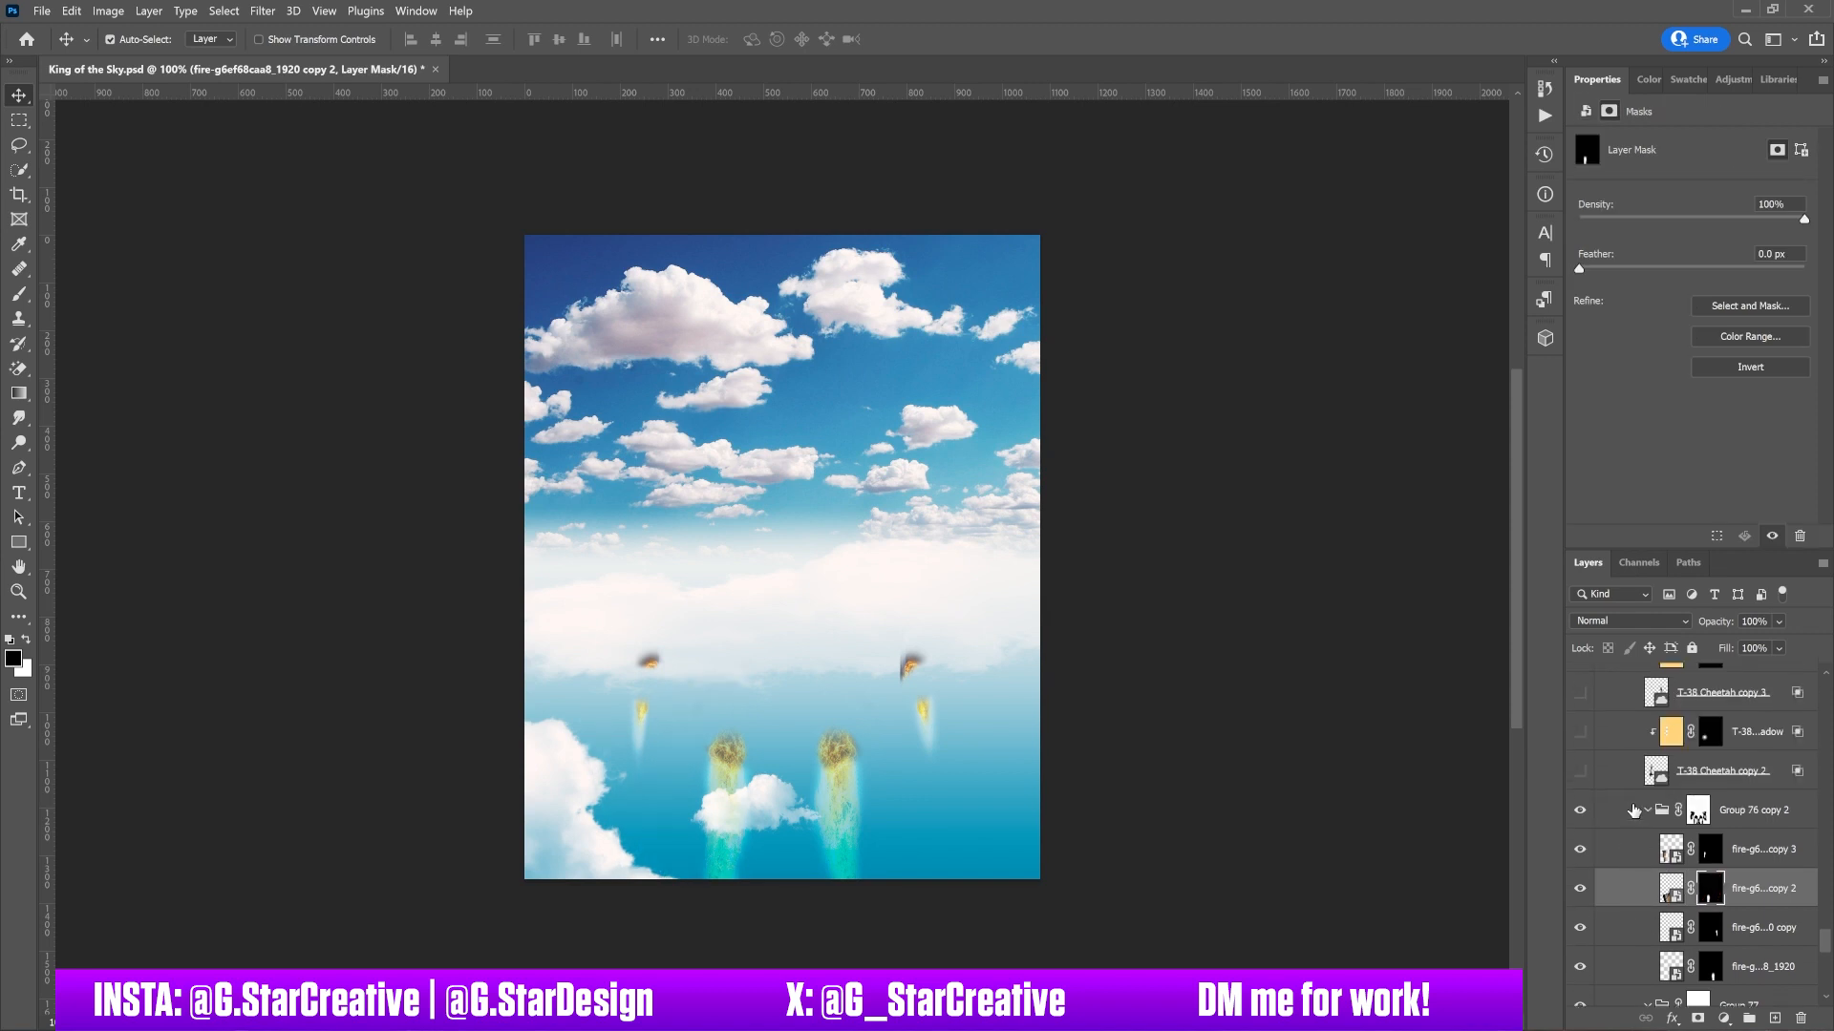
{"action": "left_click", "coordinate": [1579, 771]}
{"action": "scroll", "coordinate": [1657, 775], "scroll_direction": "up", "scroll_amount": 1}
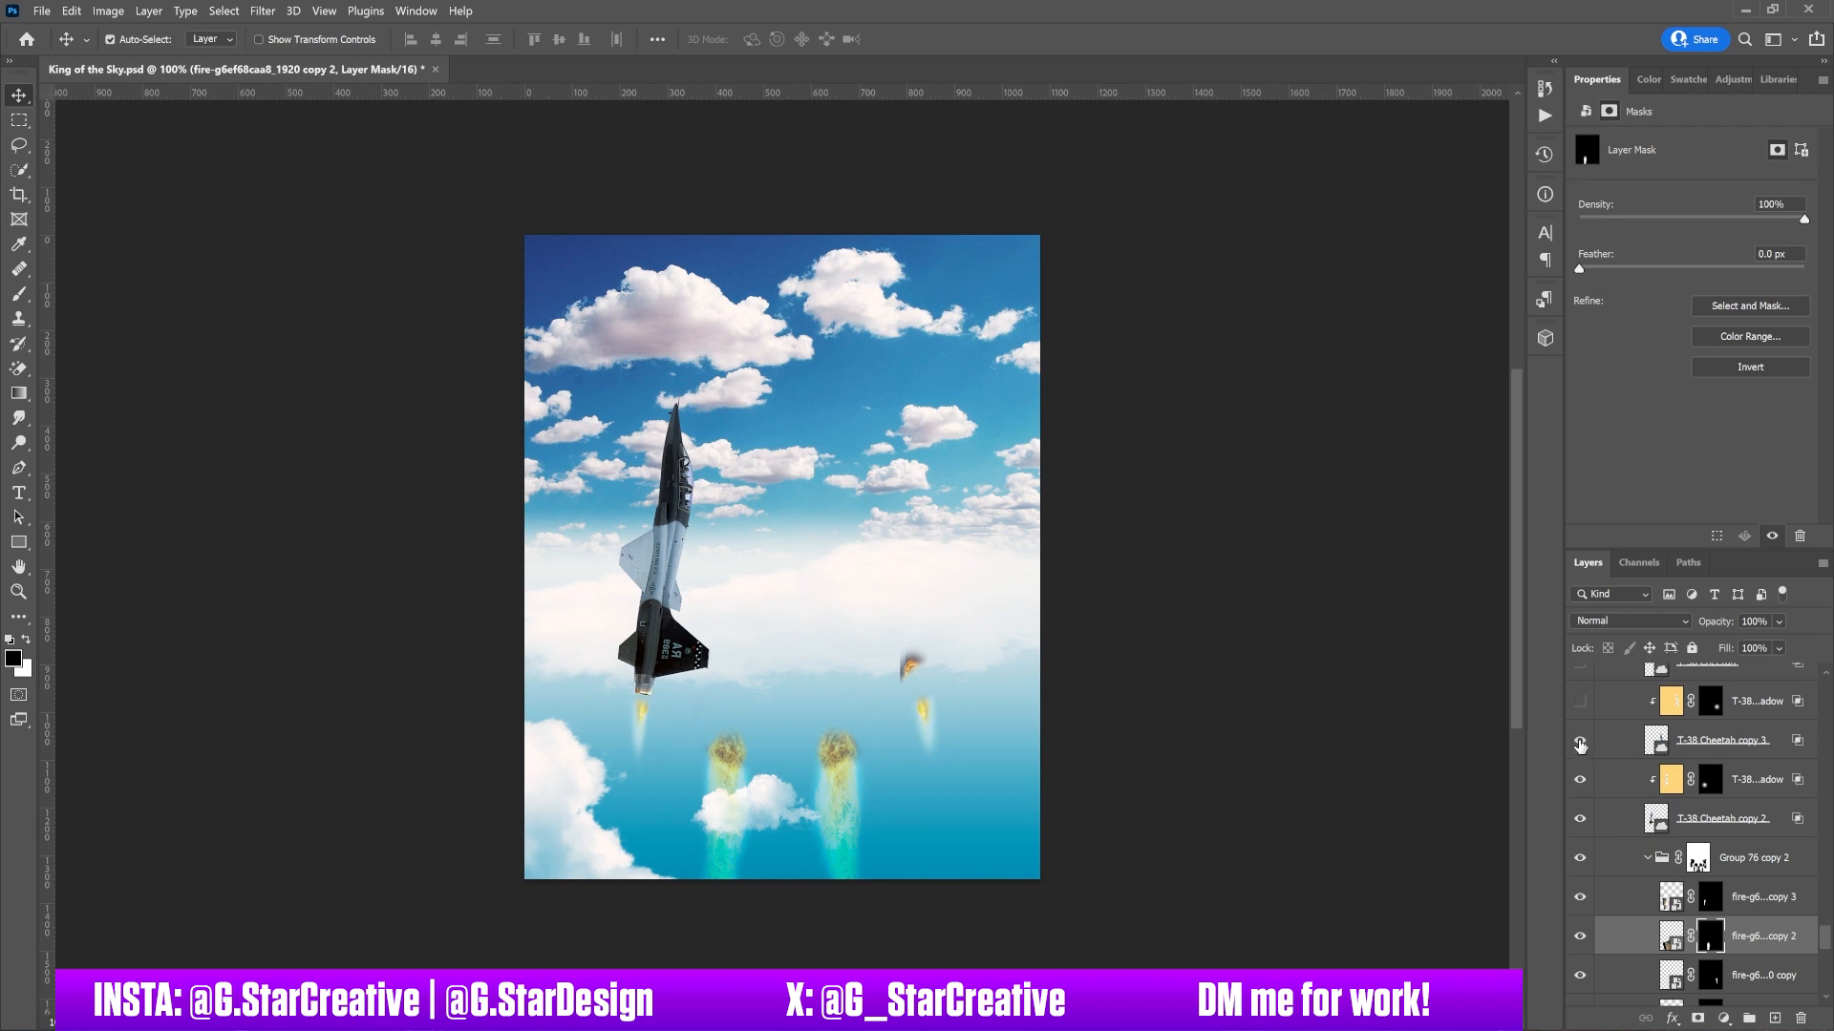
{"action": "left_click", "coordinate": [1580, 741]}
{"action": "scroll", "coordinate": [1581, 747], "scroll_direction": "up", "scroll_amount": 1}
{"action": "left_click", "coordinate": [1581, 752]}
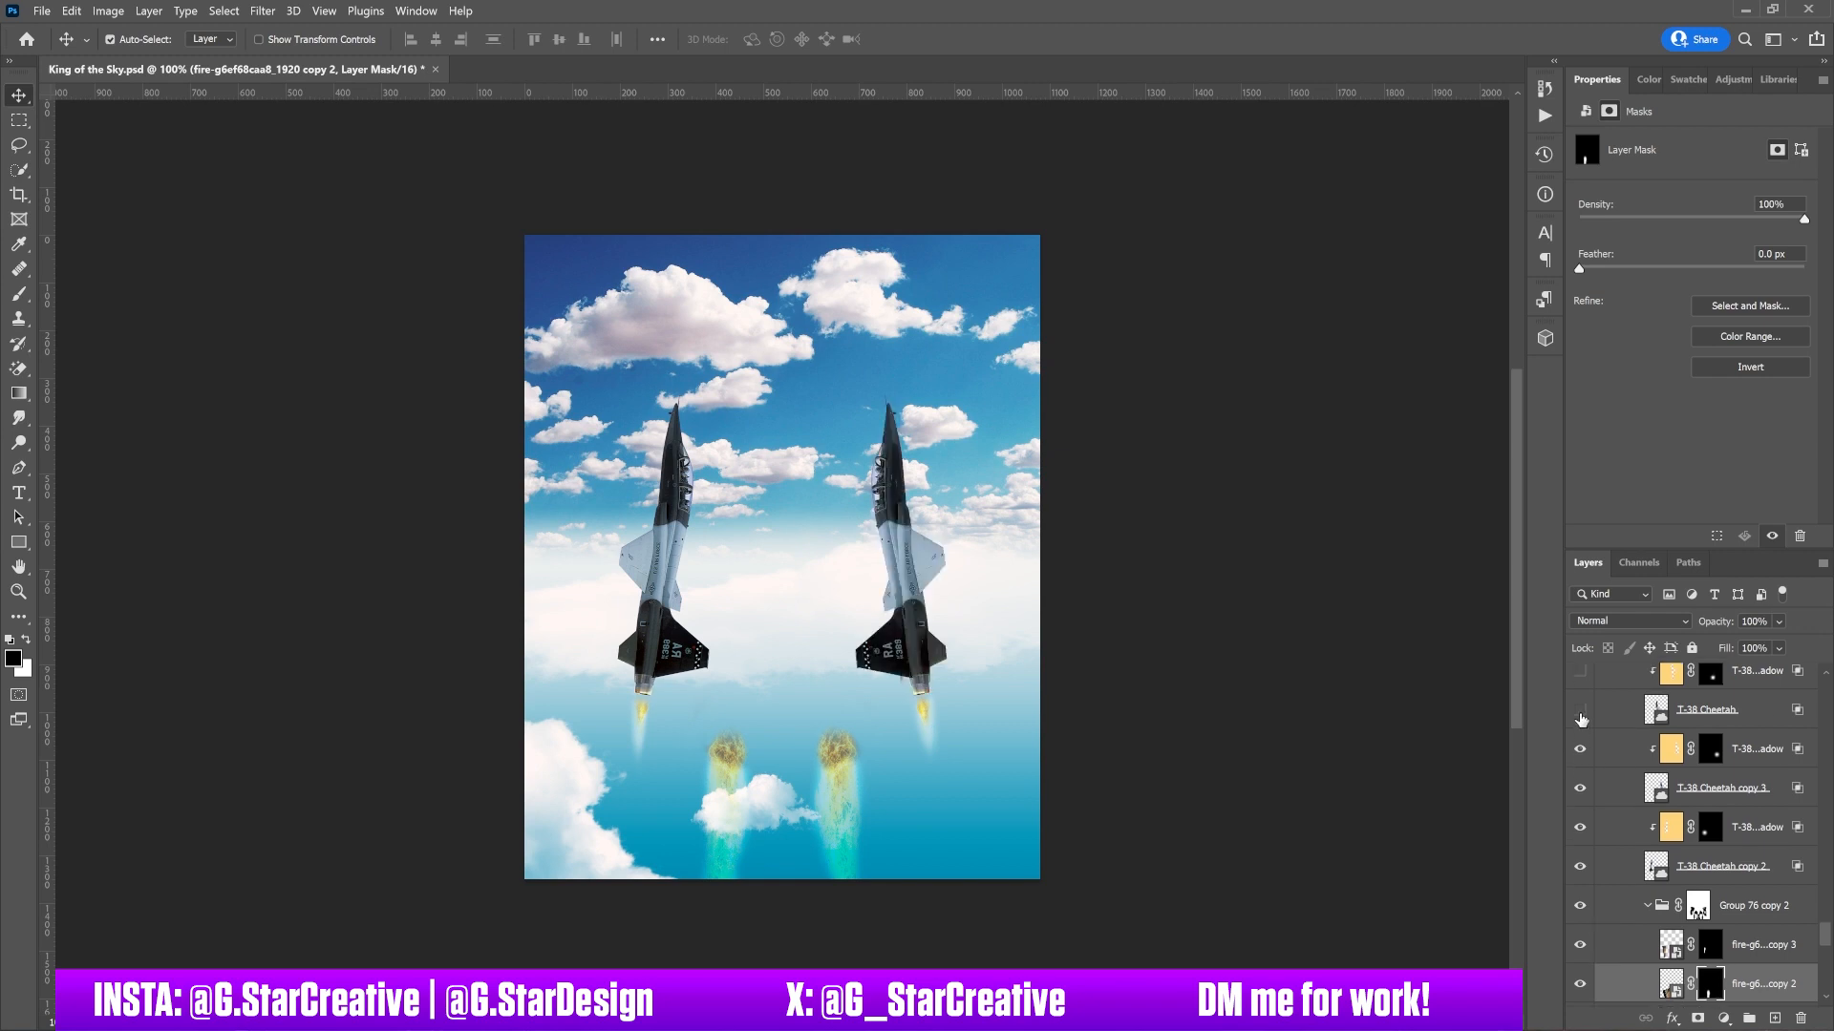
- Make the central jets T-38 Cheetah and T-38 Cheetah copy visible with their clipped shadows, comparing the upper shadow off and on
{"action": "left_click", "coordinate": [1581, 713]}
{"action": "scroll", "coordinate": [1582, 724], "scroll_direction": "up", "scroll_amount": 1}
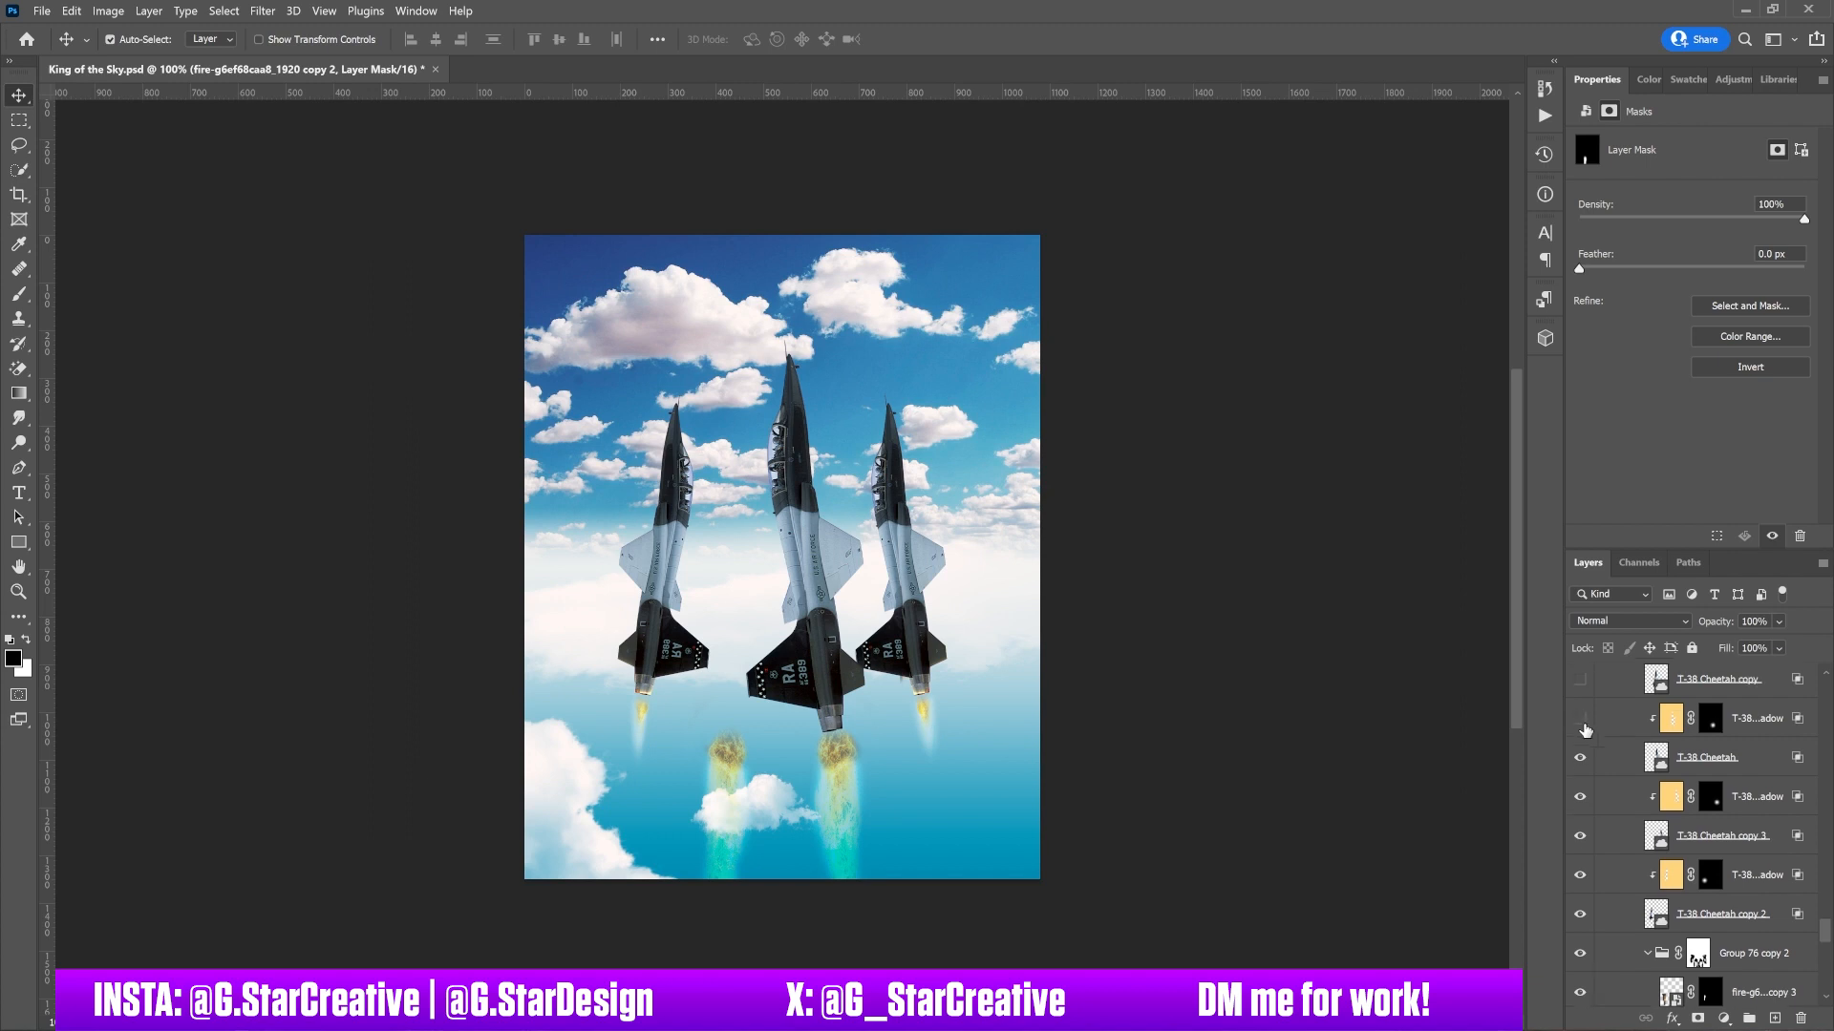
{"action": "scroll", "coordinate": [1583, 728], "scroll_direction": "up", "scroll_amount": 1}
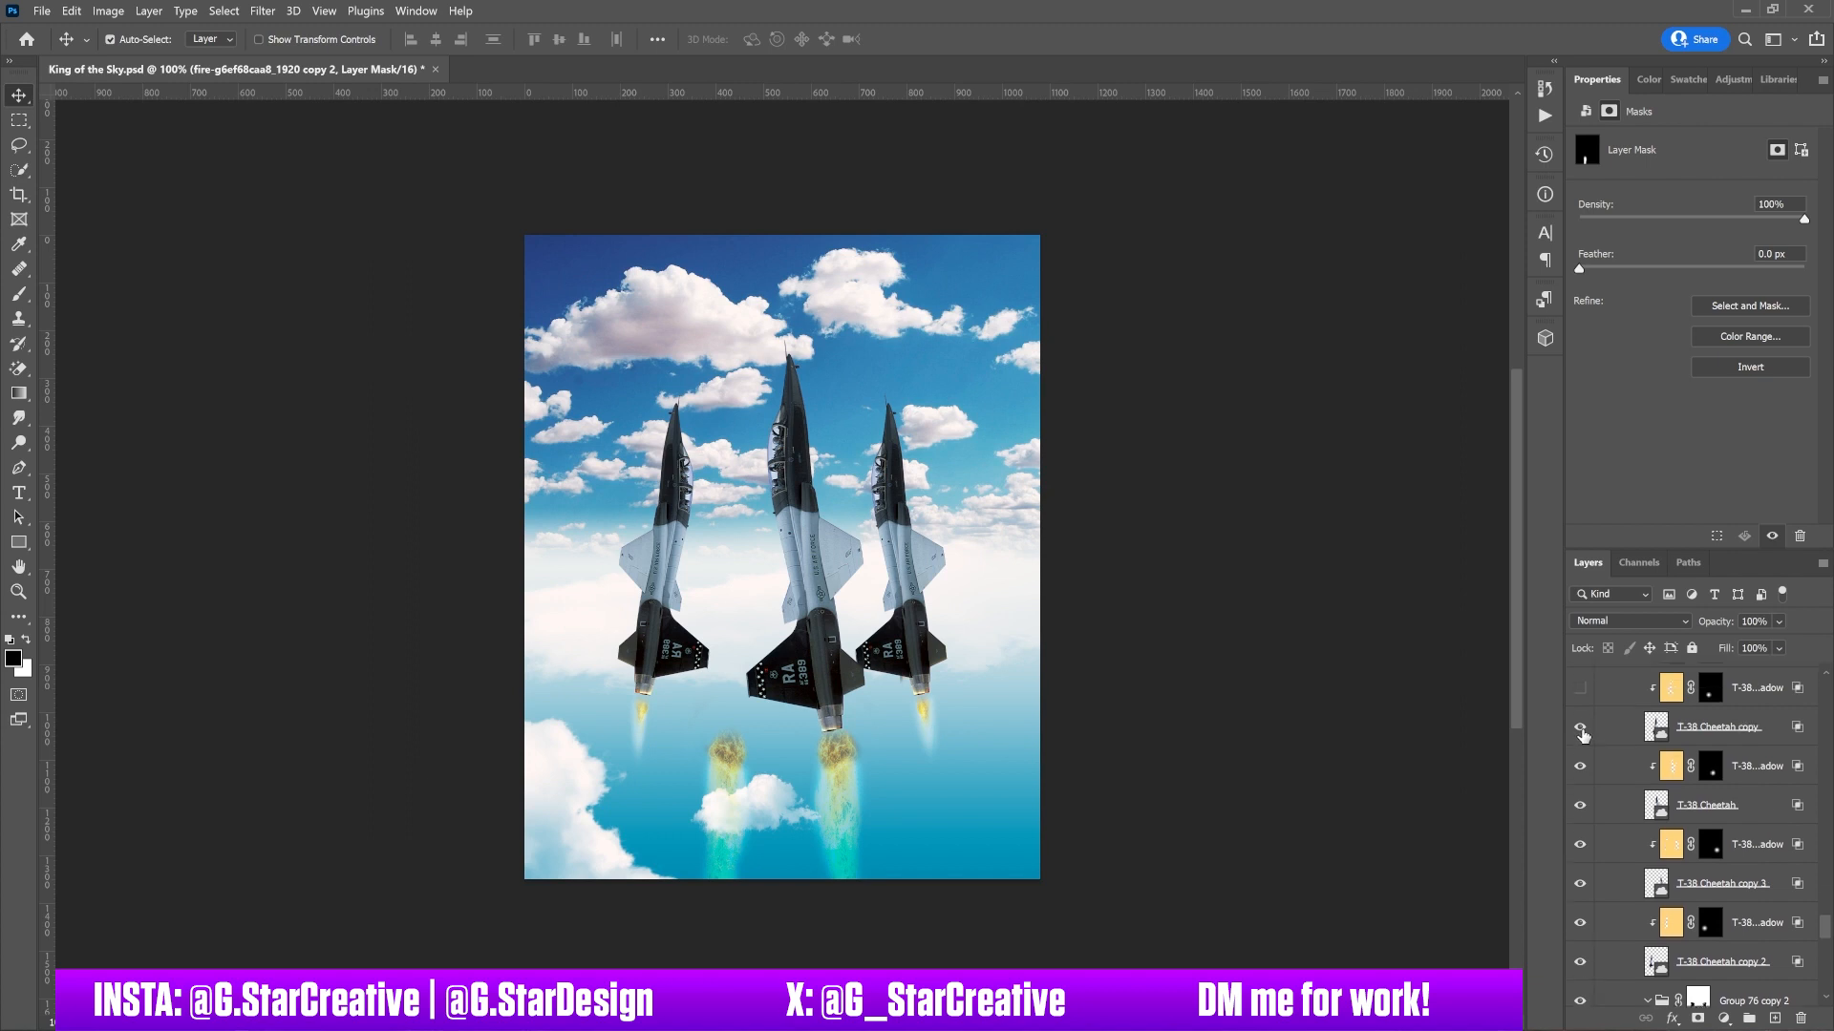
{"action": "left_click", "coordinate": [1582, 729]}
{"action": "left_click", "coordinate": [1580, 688]}
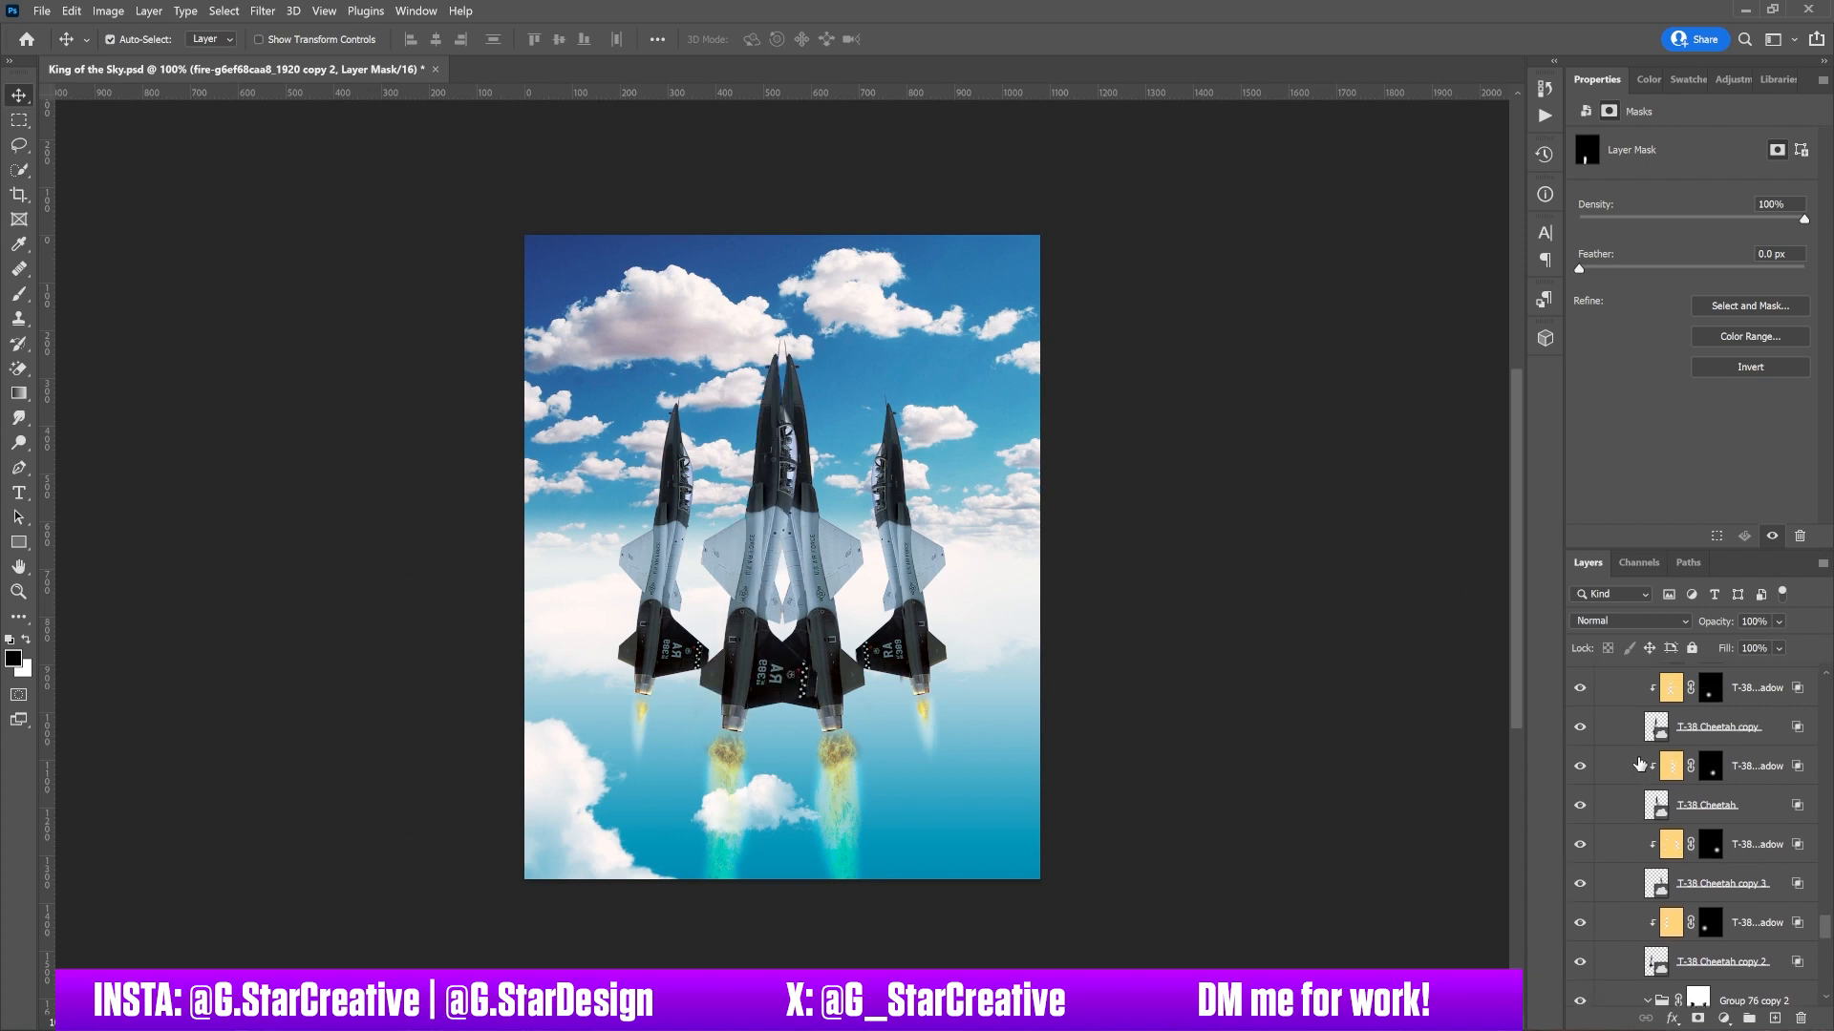
{"action": "left_click", "coordinate": [1579, 690]}
{"action": "left_click", "coordinate": [1579, 689]}
- Make the four fire layers in Group 76 copy visible and select that group
{"action": "scroll", "coordinate": [1699, 750], "scroll_direction": "up", "scroll_amount": 5}
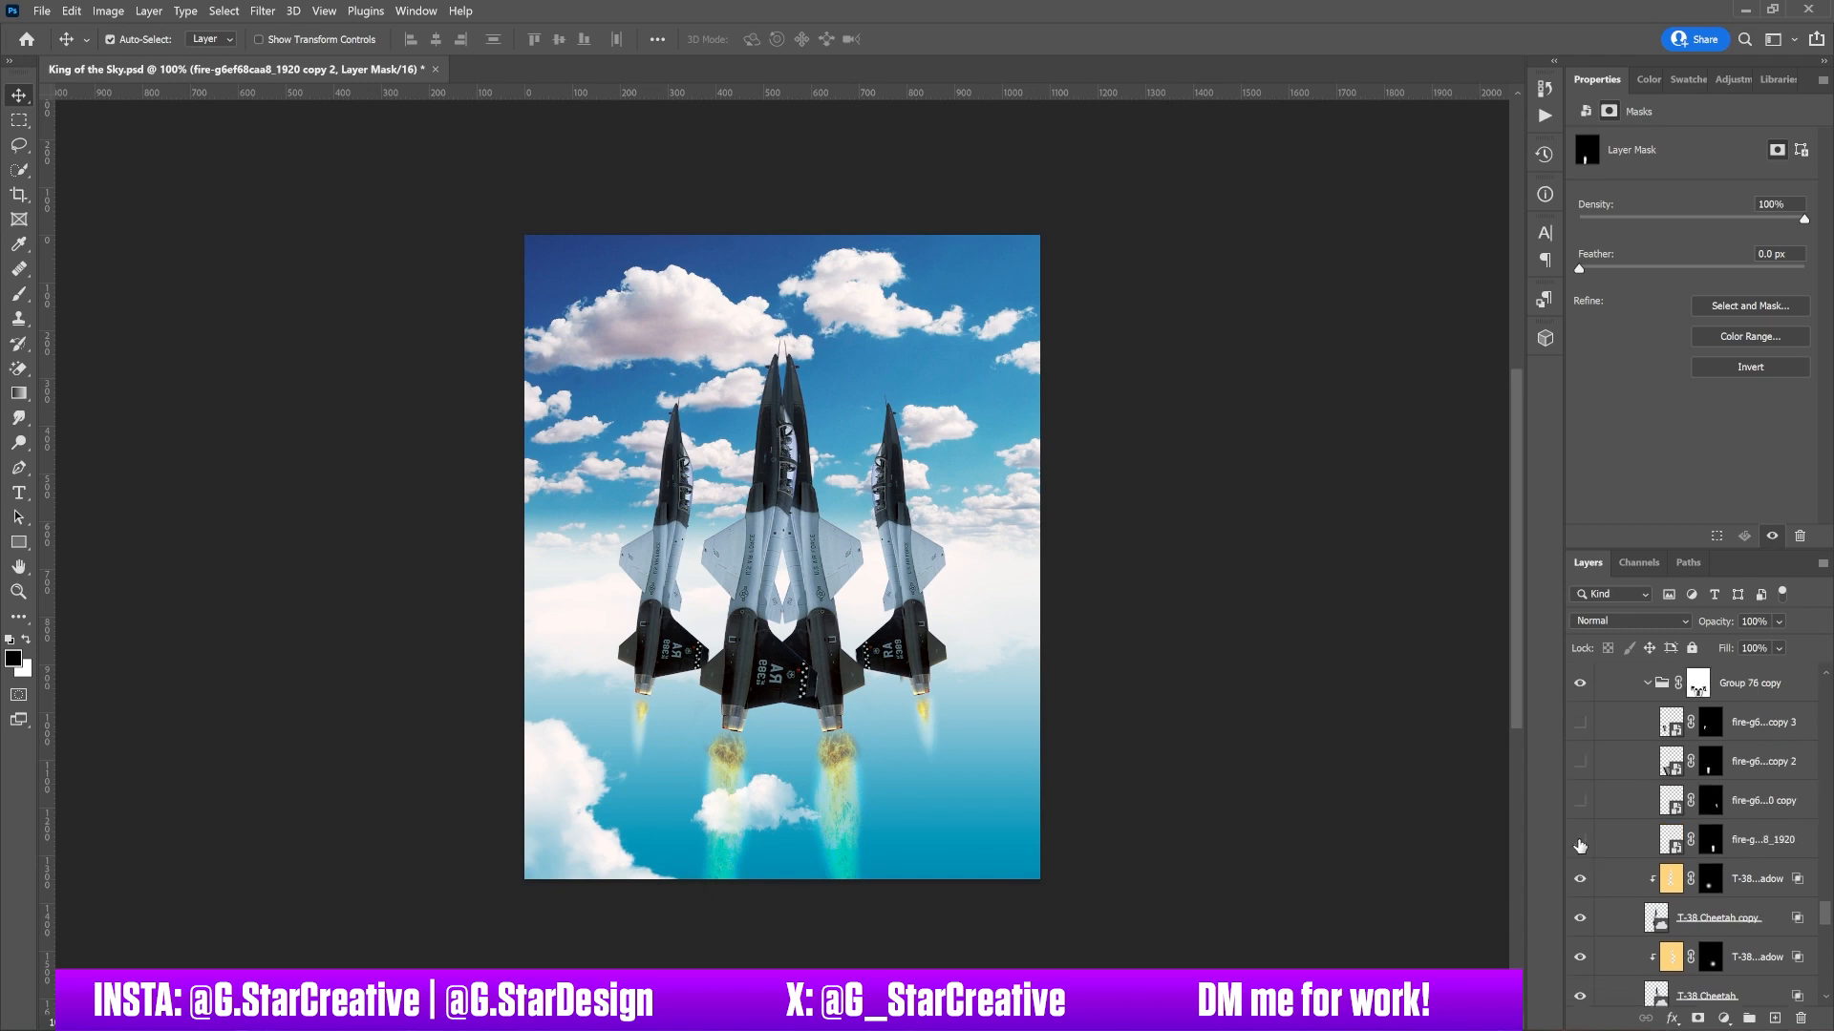
{"action": "left_click", "coordinate": [1580, 841]}
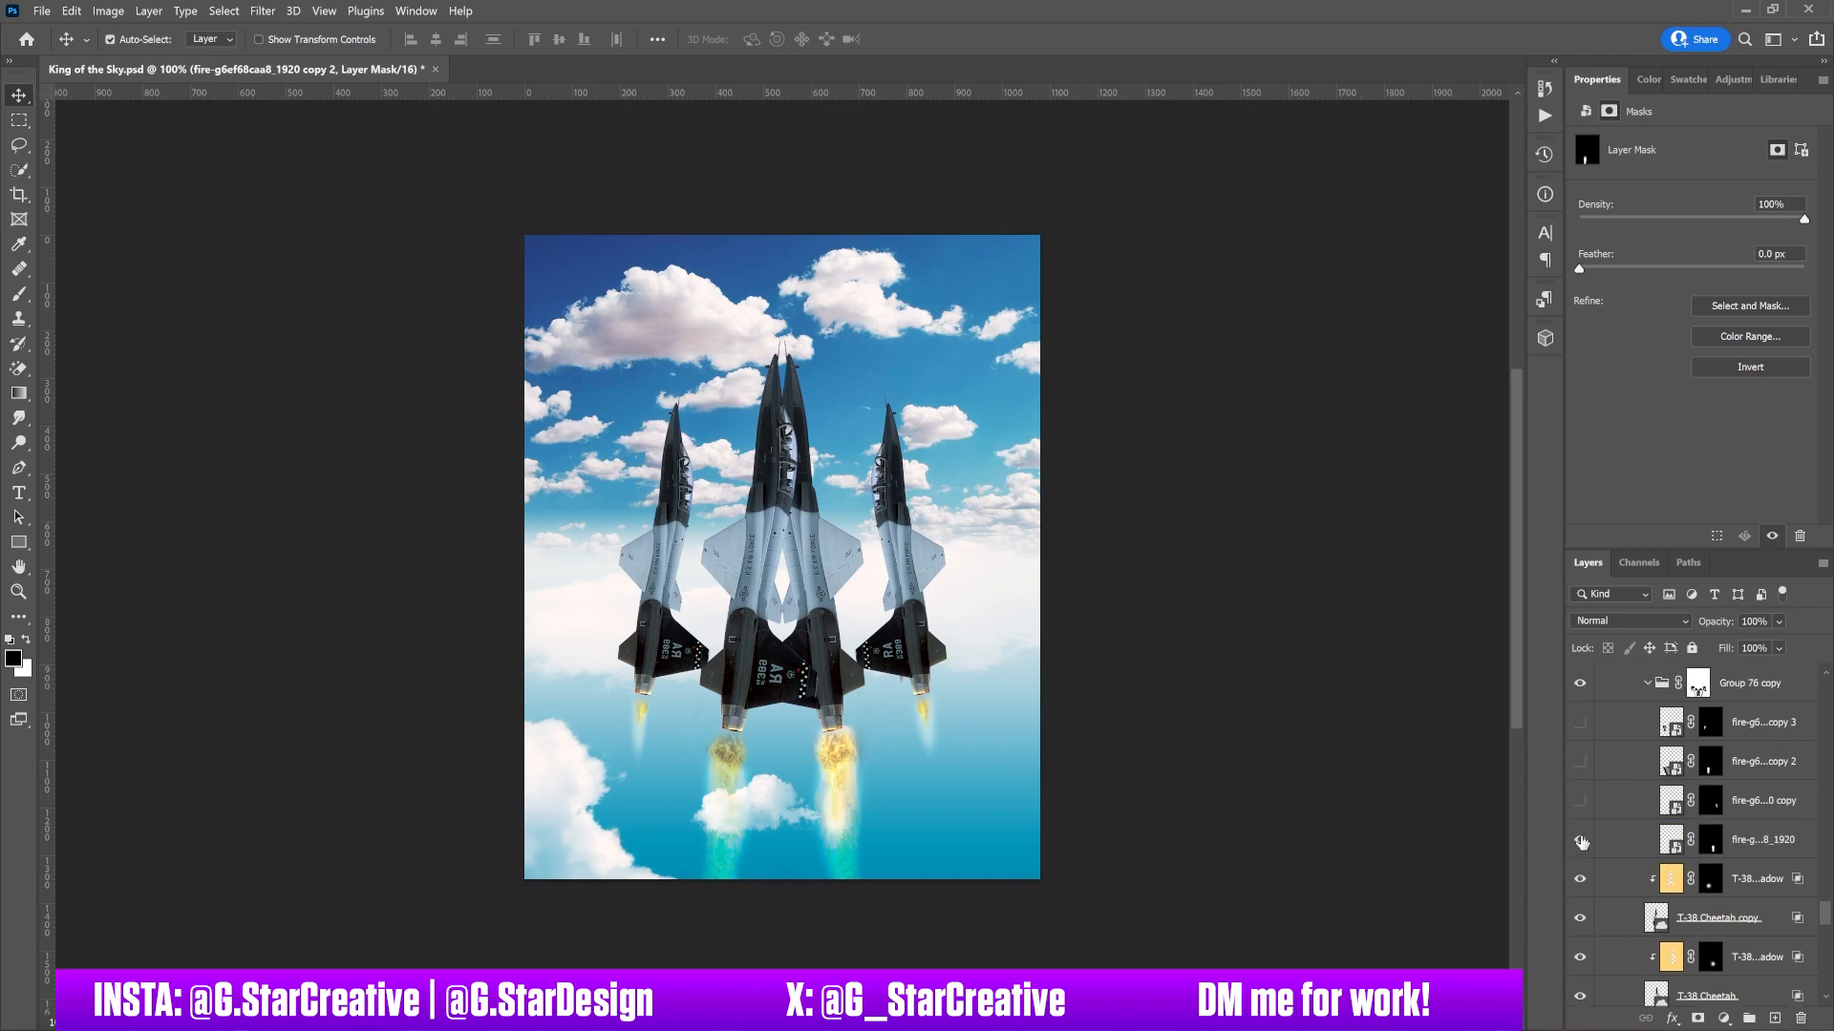
{"action": "left_click_drag", "start_coordinate": [1579, 800], "coordinate": [1582, 722]}
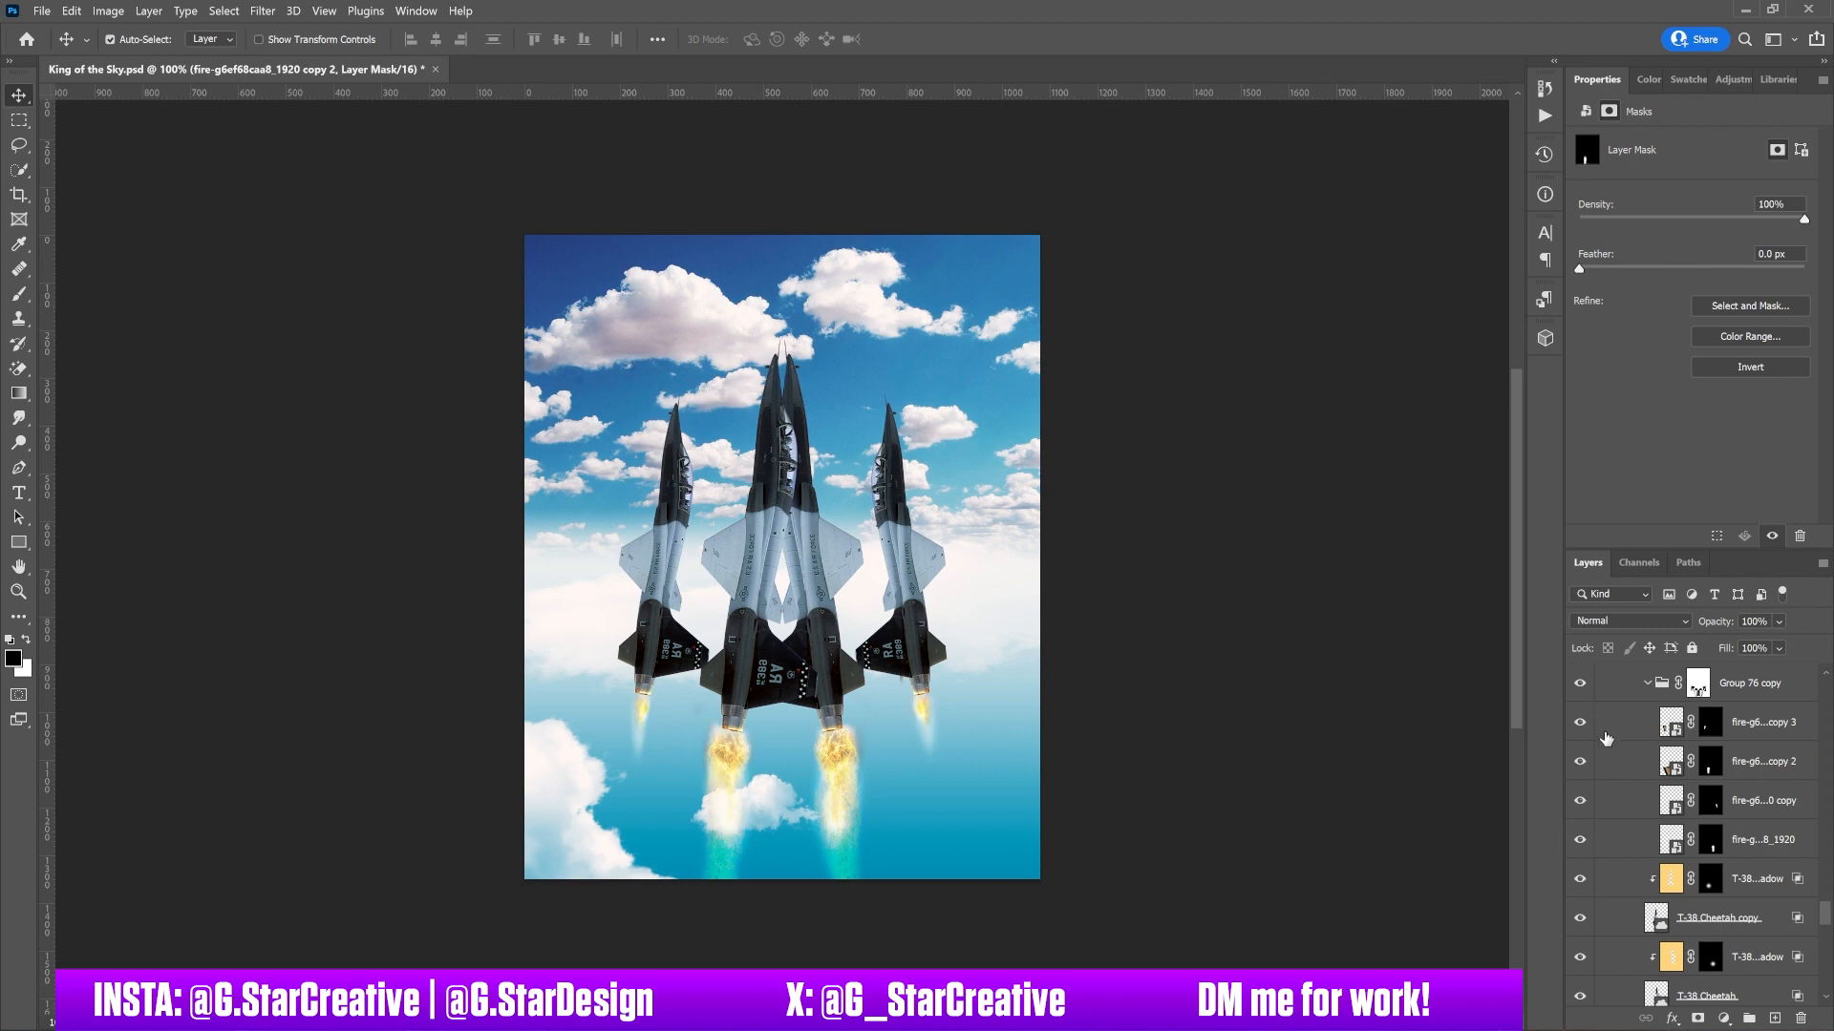
{"action": "scroll", "coordinate": [1622, 762], "scroll_direction": "up", "scroll_amount": 2}
{"action": "left_click", "coordinate": [1643, 816]}
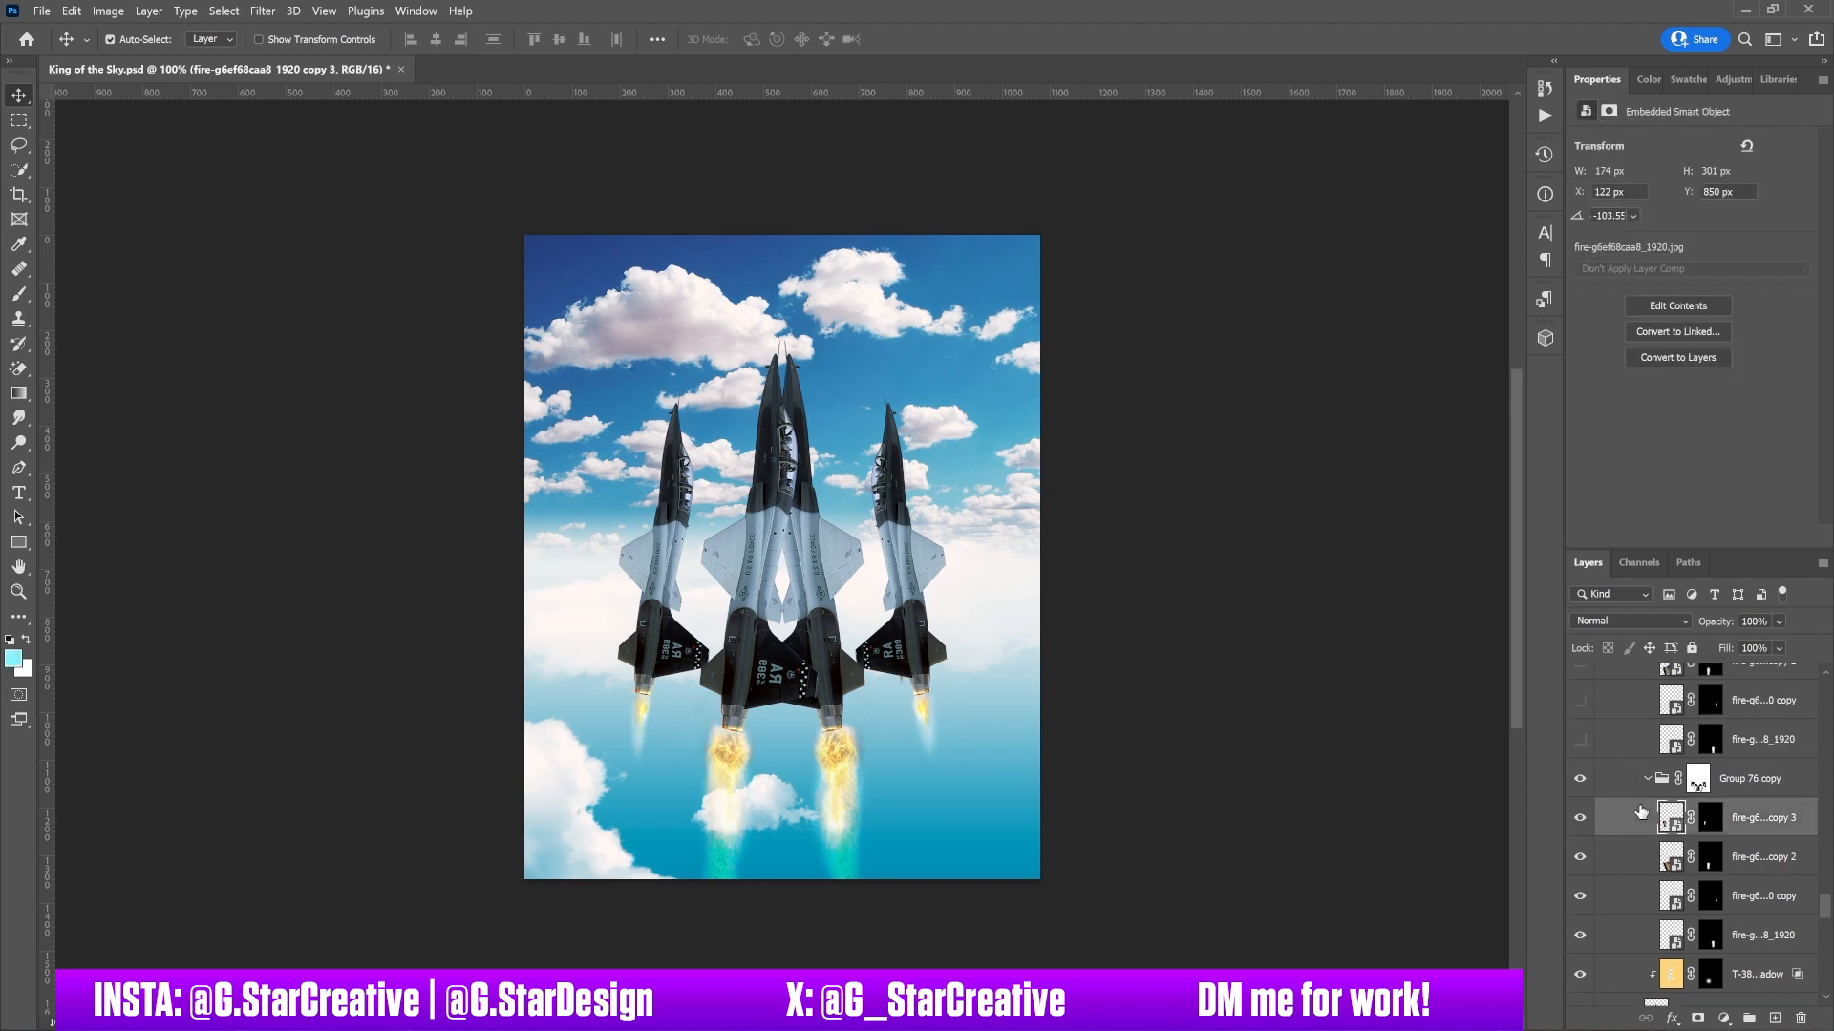
{"action": "left_click", "coordinate": [1630, 784]}
- Make the four fire layers in Group 76 copy 3 visible and select its third fire copy
{"action": "scroll", "coordinate": [1630, 786], "scroll_direction": "up", "scroll_amount": 1}
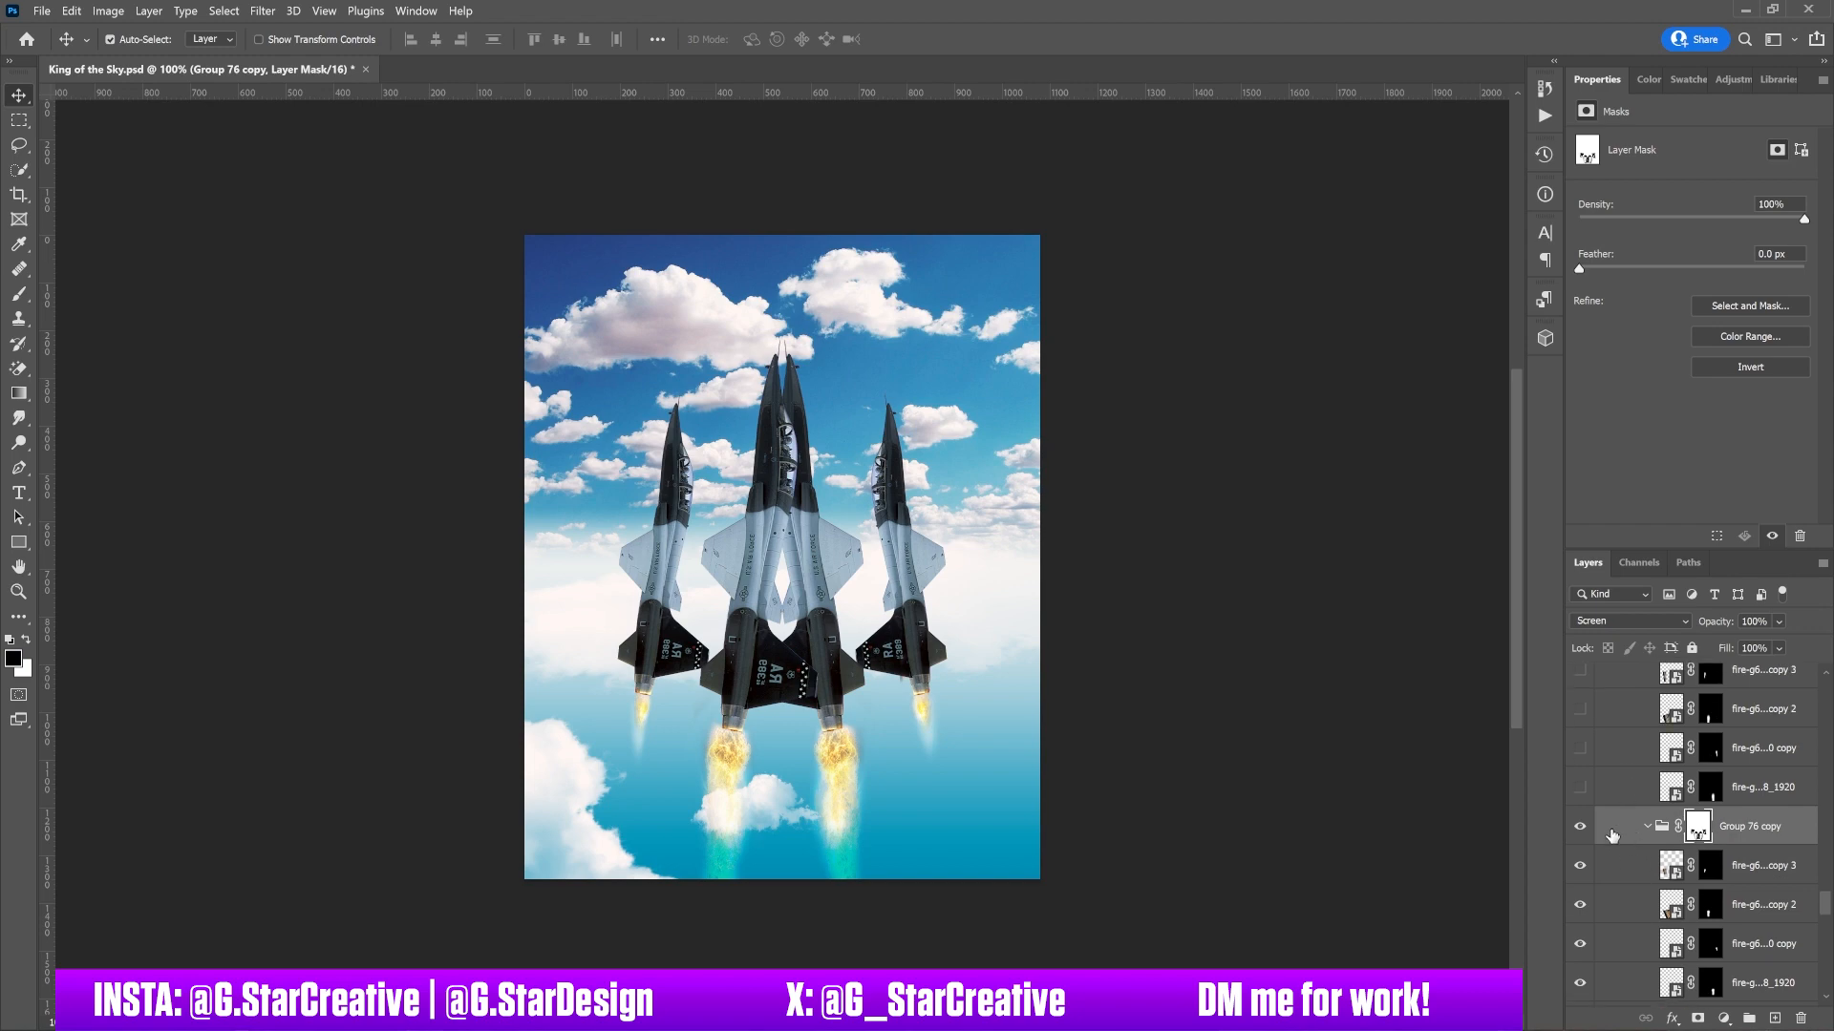
{"action": "scroll", "coordinate": [1617, 842], "scroll_direction": "up", "scroll_amount": 1}
{"action": "left_click", "coordinate": [1582, 838]}
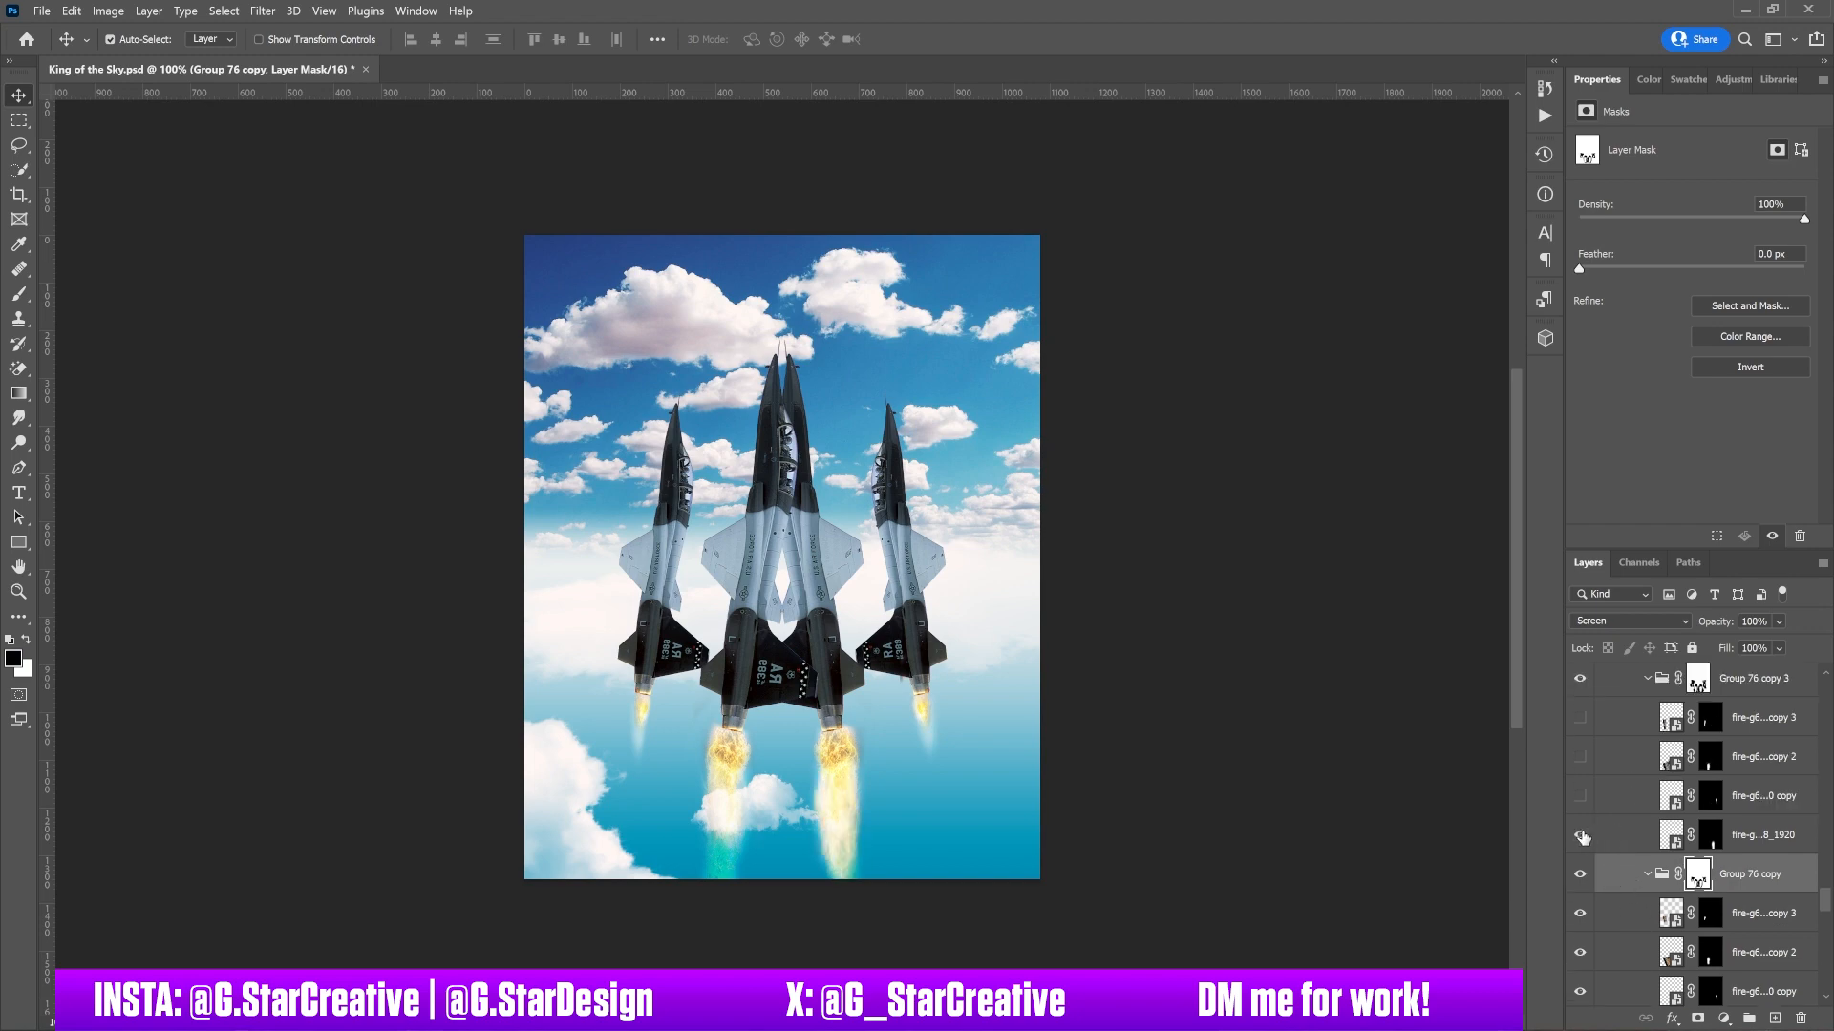
{"action": "left_click", "coordinate": [1580, 796]}
{"action": "left_click", "coordinate": [1581, 756]}
{"action": "left_click", "coordinate": [1580, 717]}
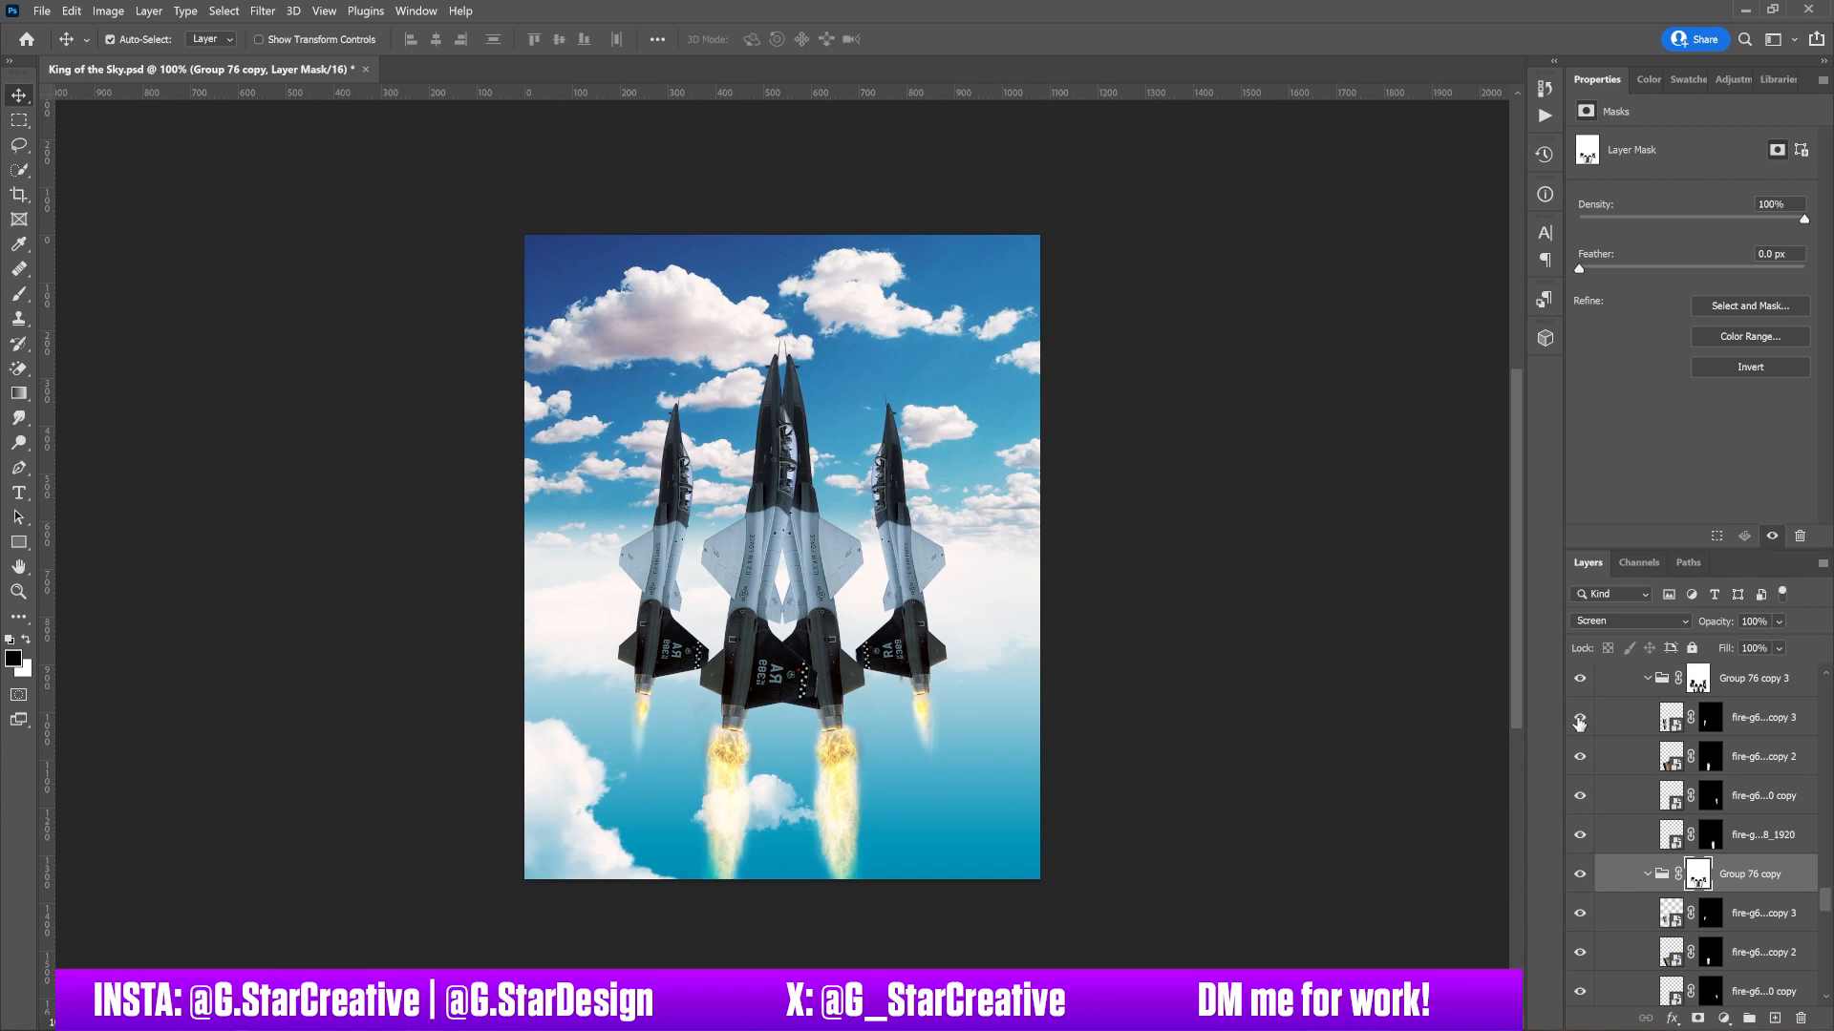
{"action": "left_click", "coordinate": [1631, 726]}
- Select the Hue/Saturation 1 adjustment to view its settings, and make the Layer 18 glow visible and select it
{"action": "scroll", "coordinate": [1628, 730], "scroll_direction": "up", "scroll_amount": 2}
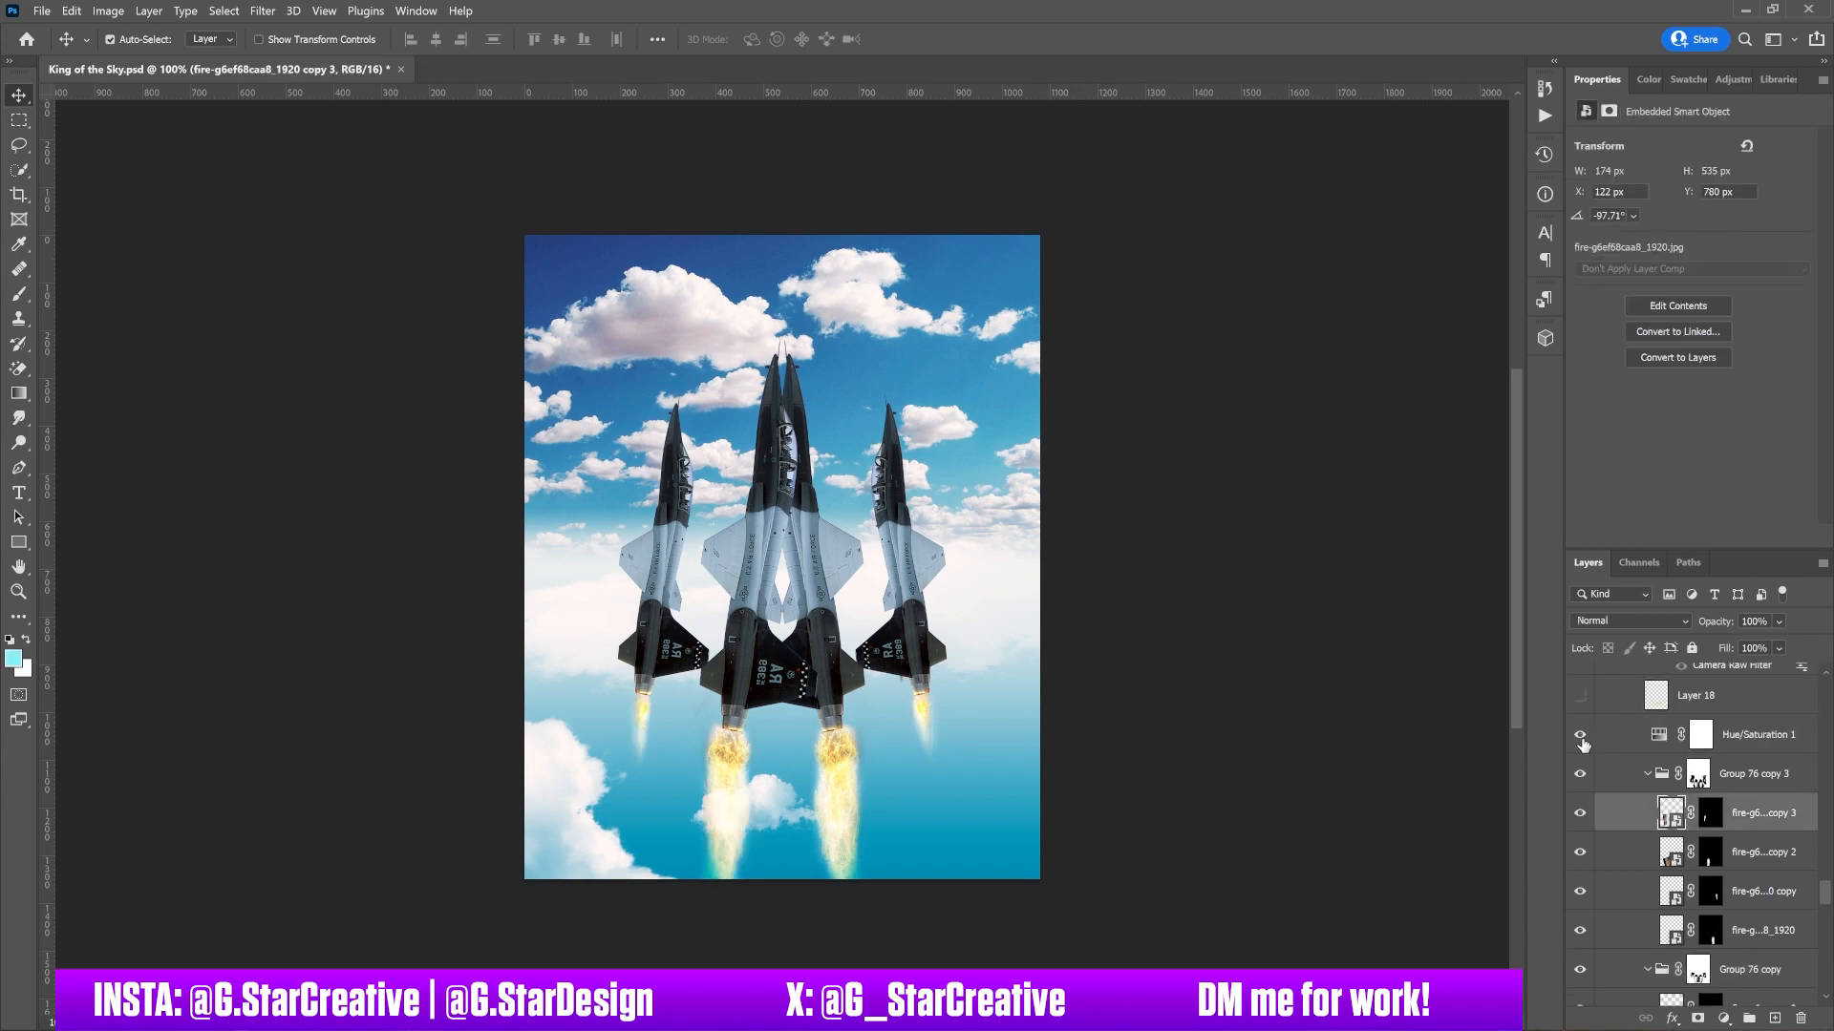
{"action": "left_click", "coordinate": [1628, 744]}
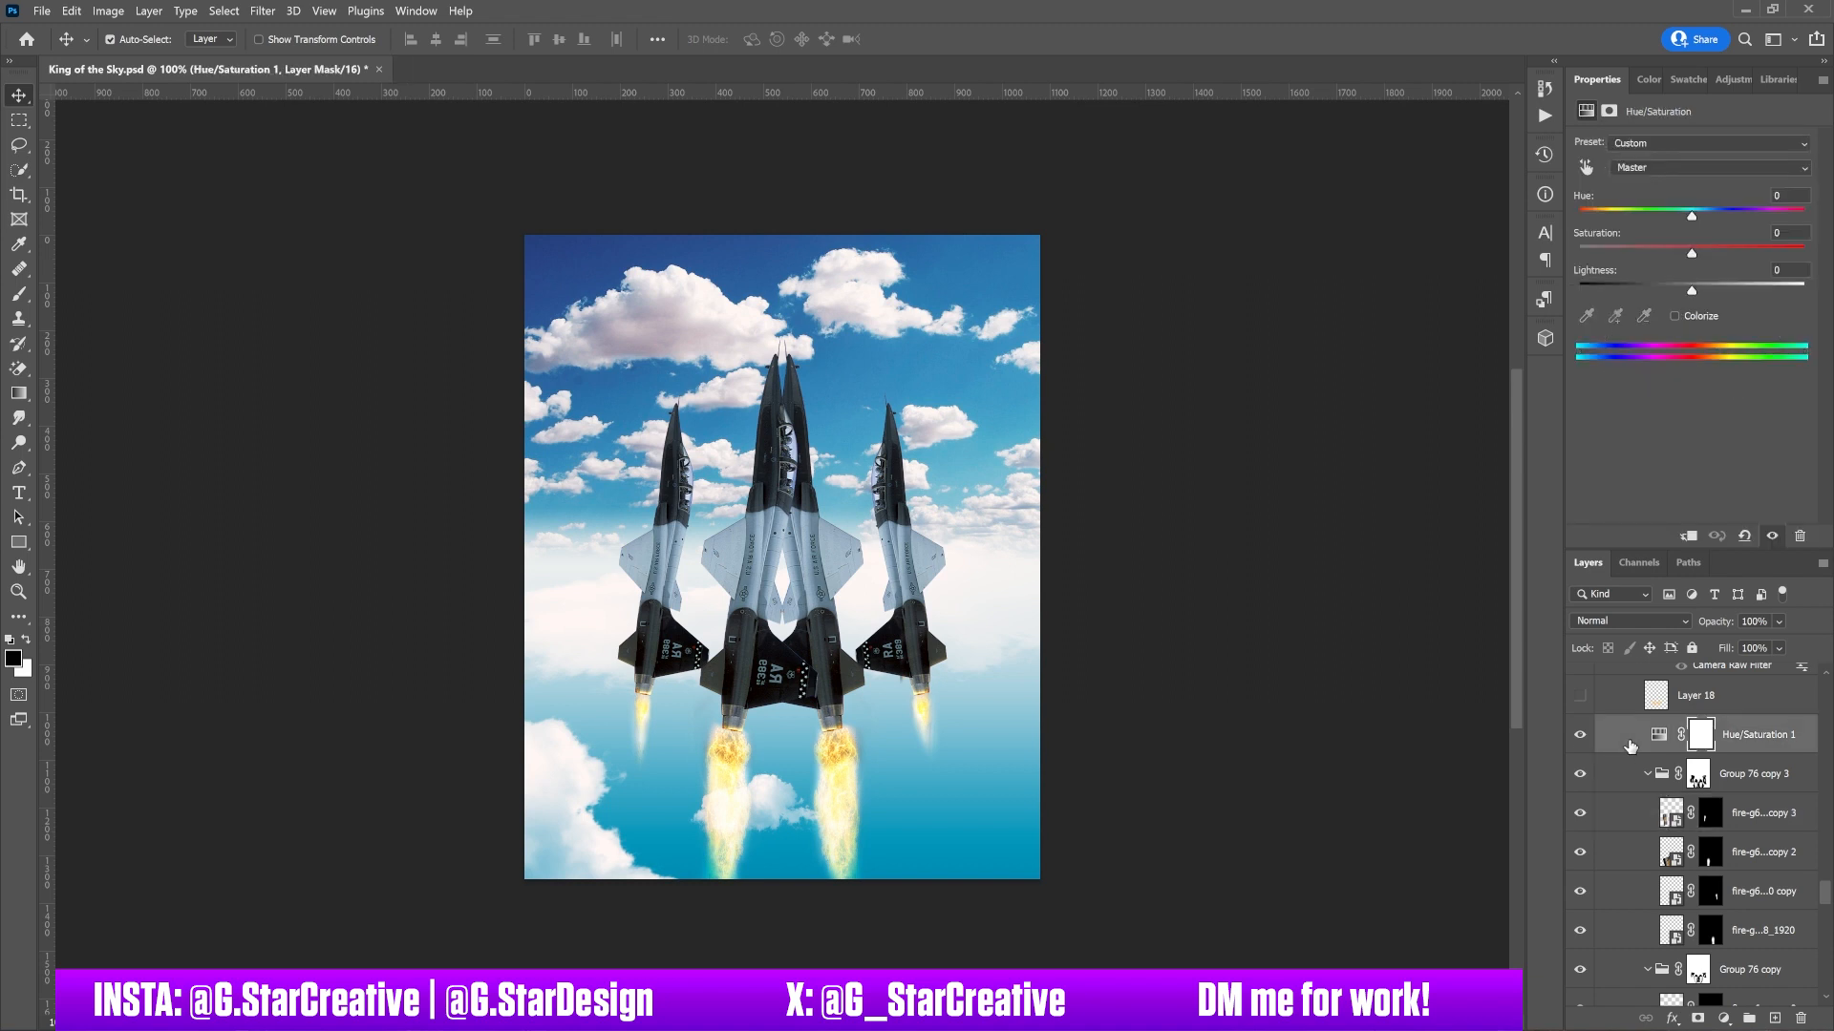
{"action": "scroll", "coordinate": [1630, 746], "scroll_direction": "up", "scroll_amount": 1}
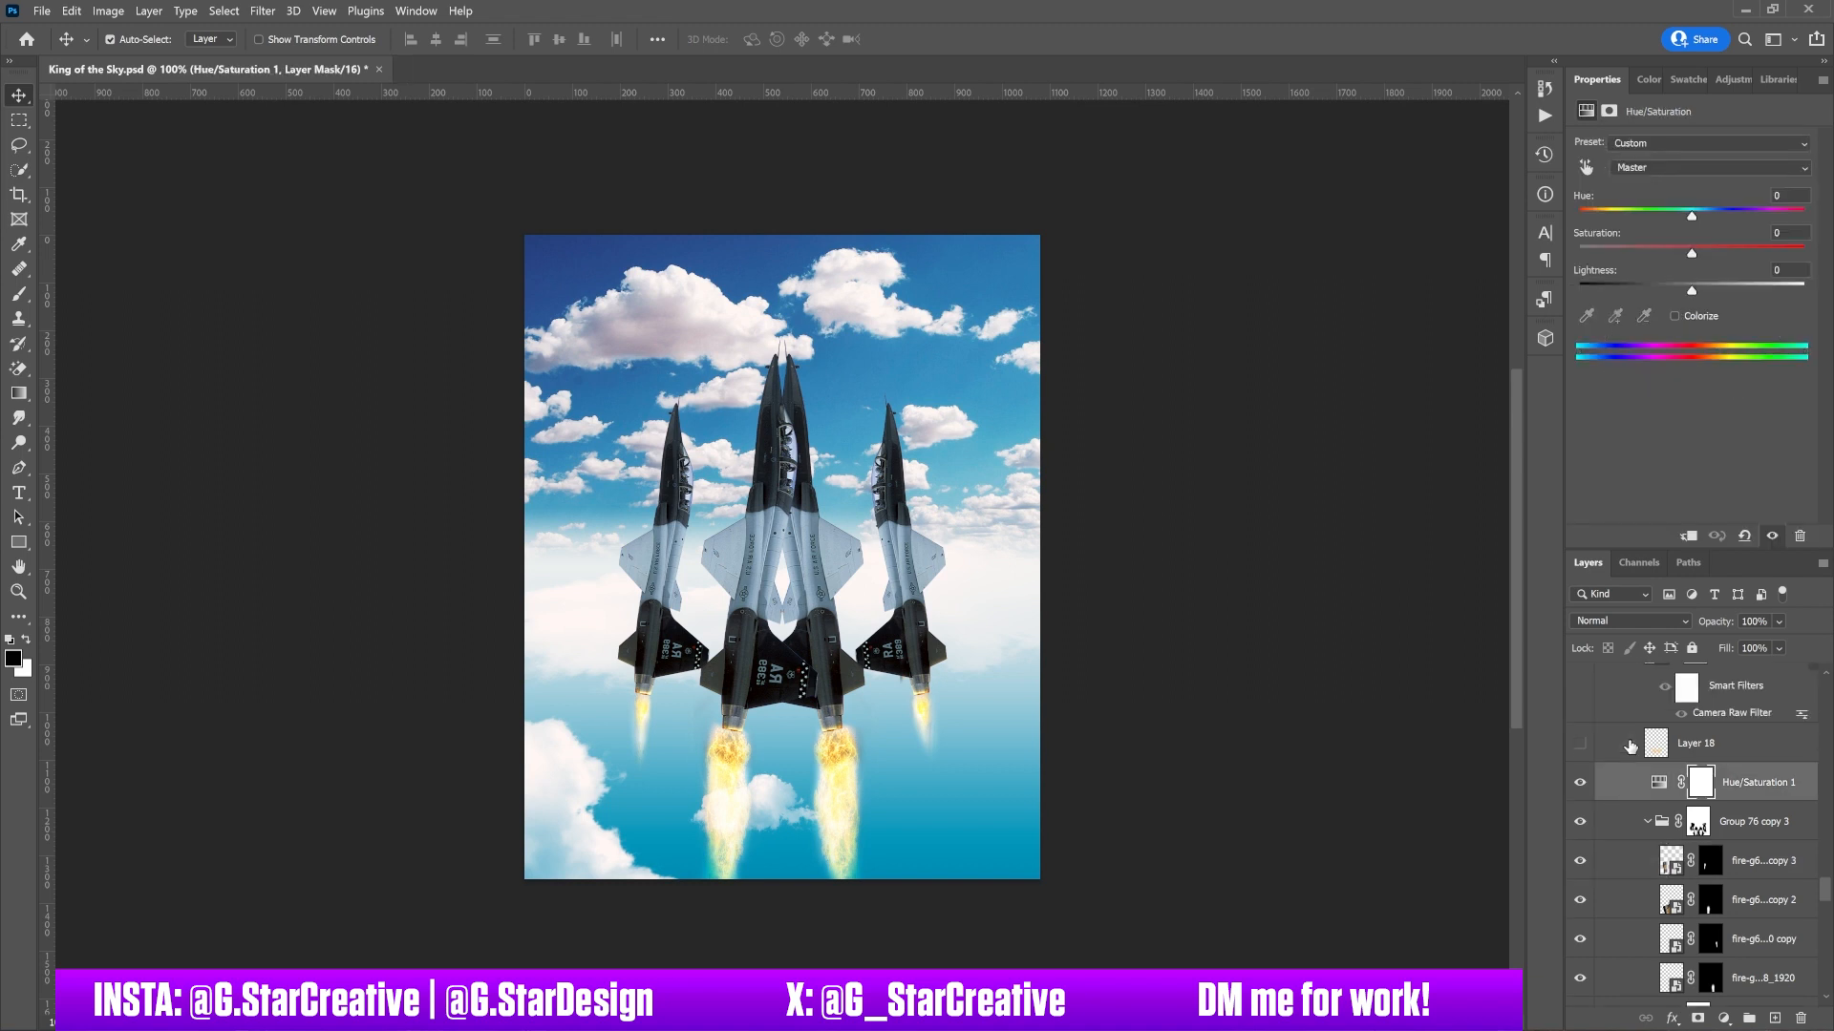
{"action": "left_click", "coordinate": [1579, 744]}
{"action": "left_click", "coordinate": [1614, 751]}
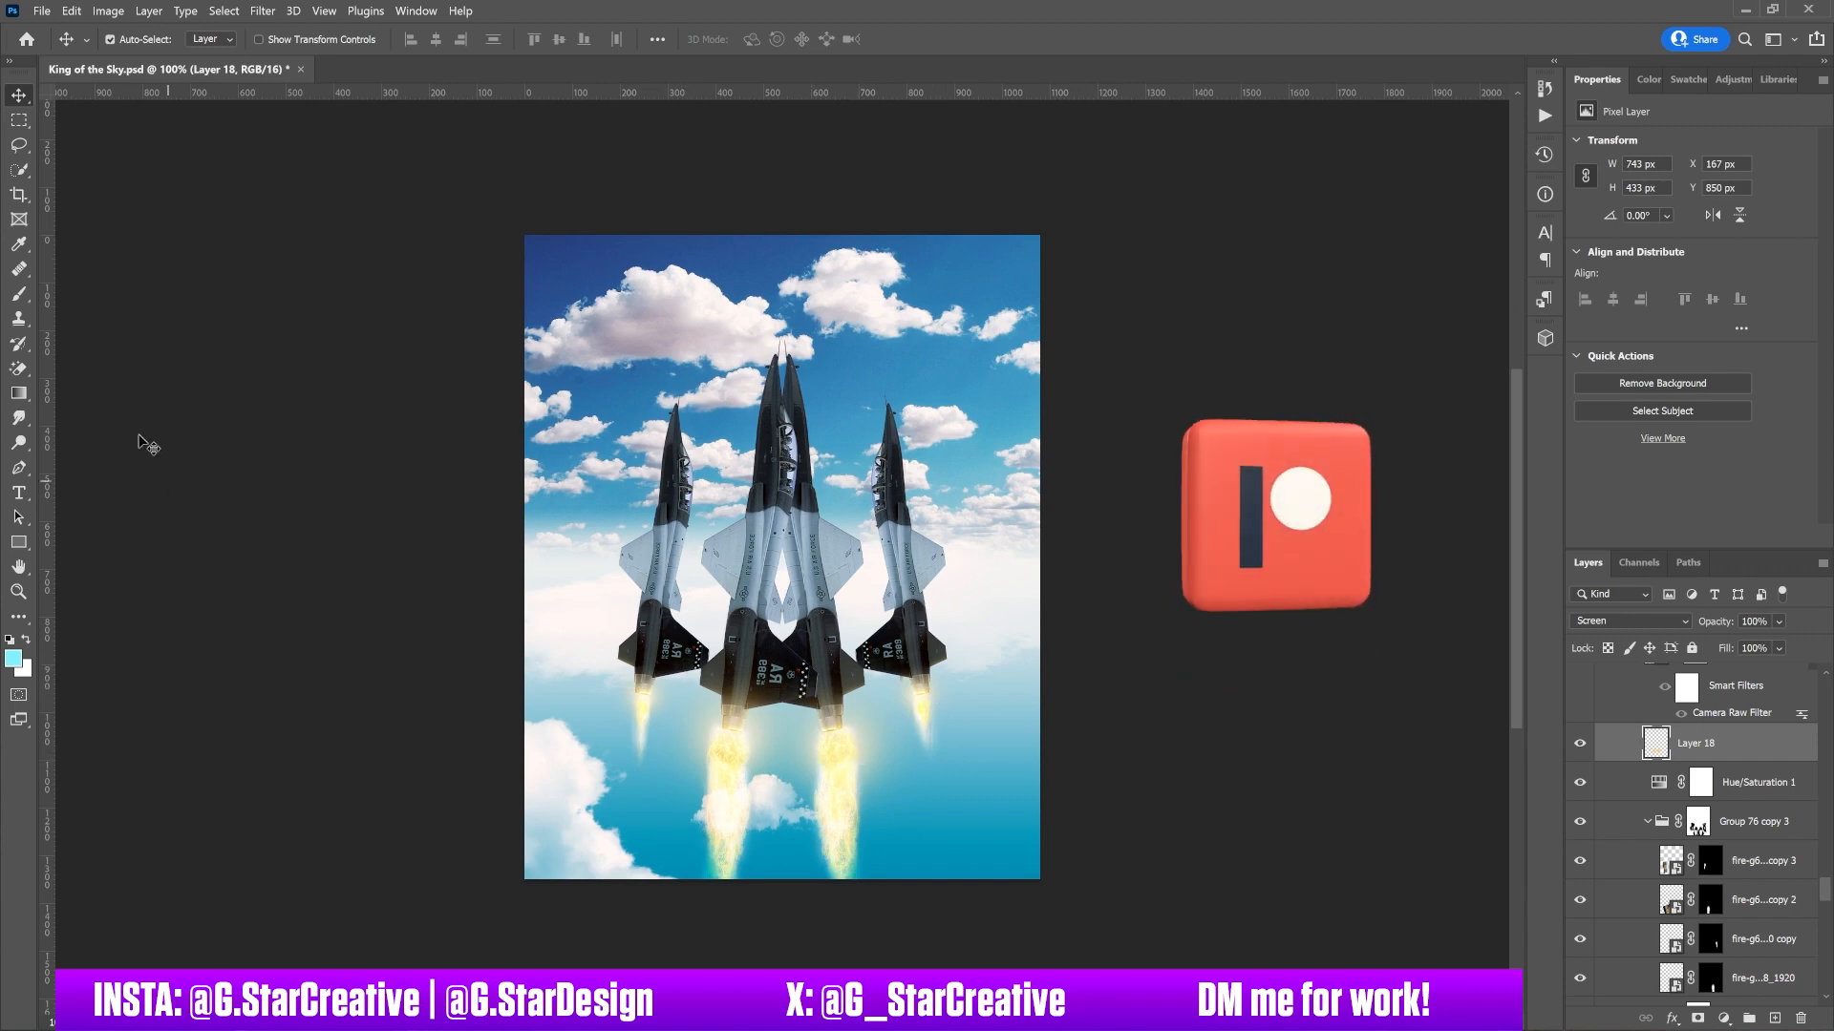
- Examine the Brush tool's size, hardness and preset options, and return to the Move tool
{"action": "left_click", "coordinate": [17, 298]}
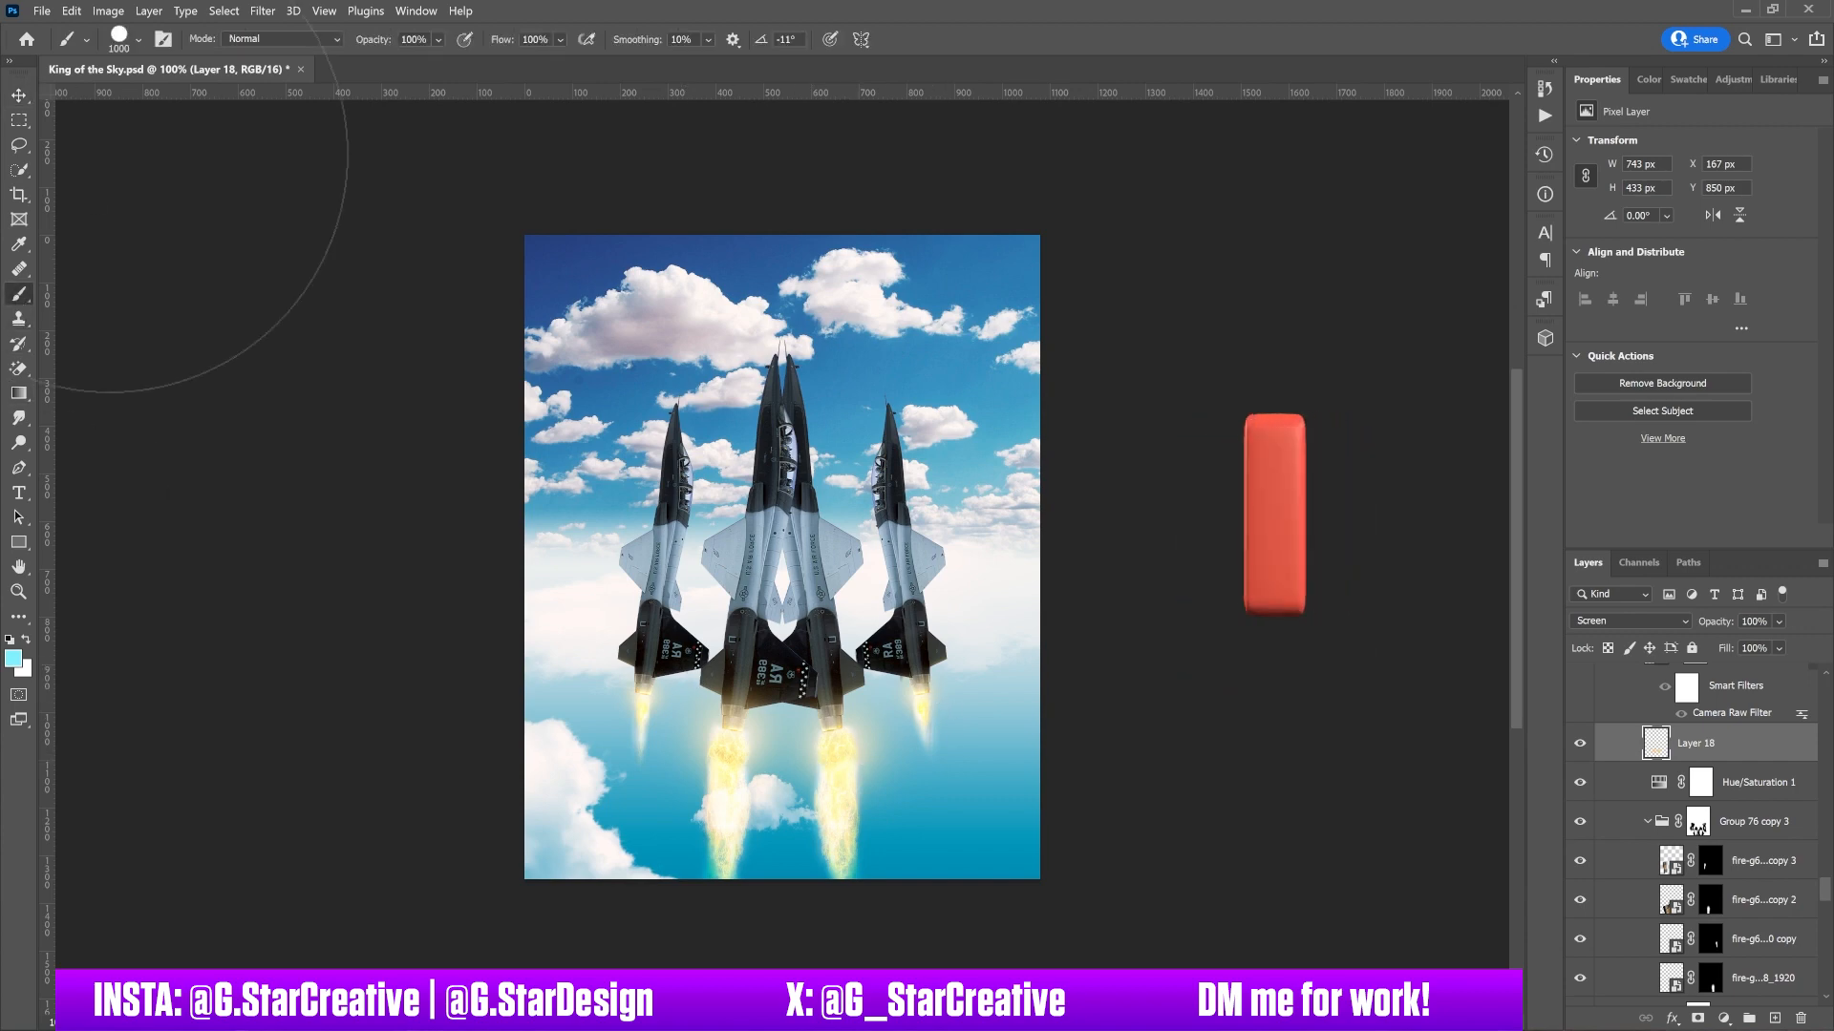
{"action": "left_click", "coordinate": [126, 39]}
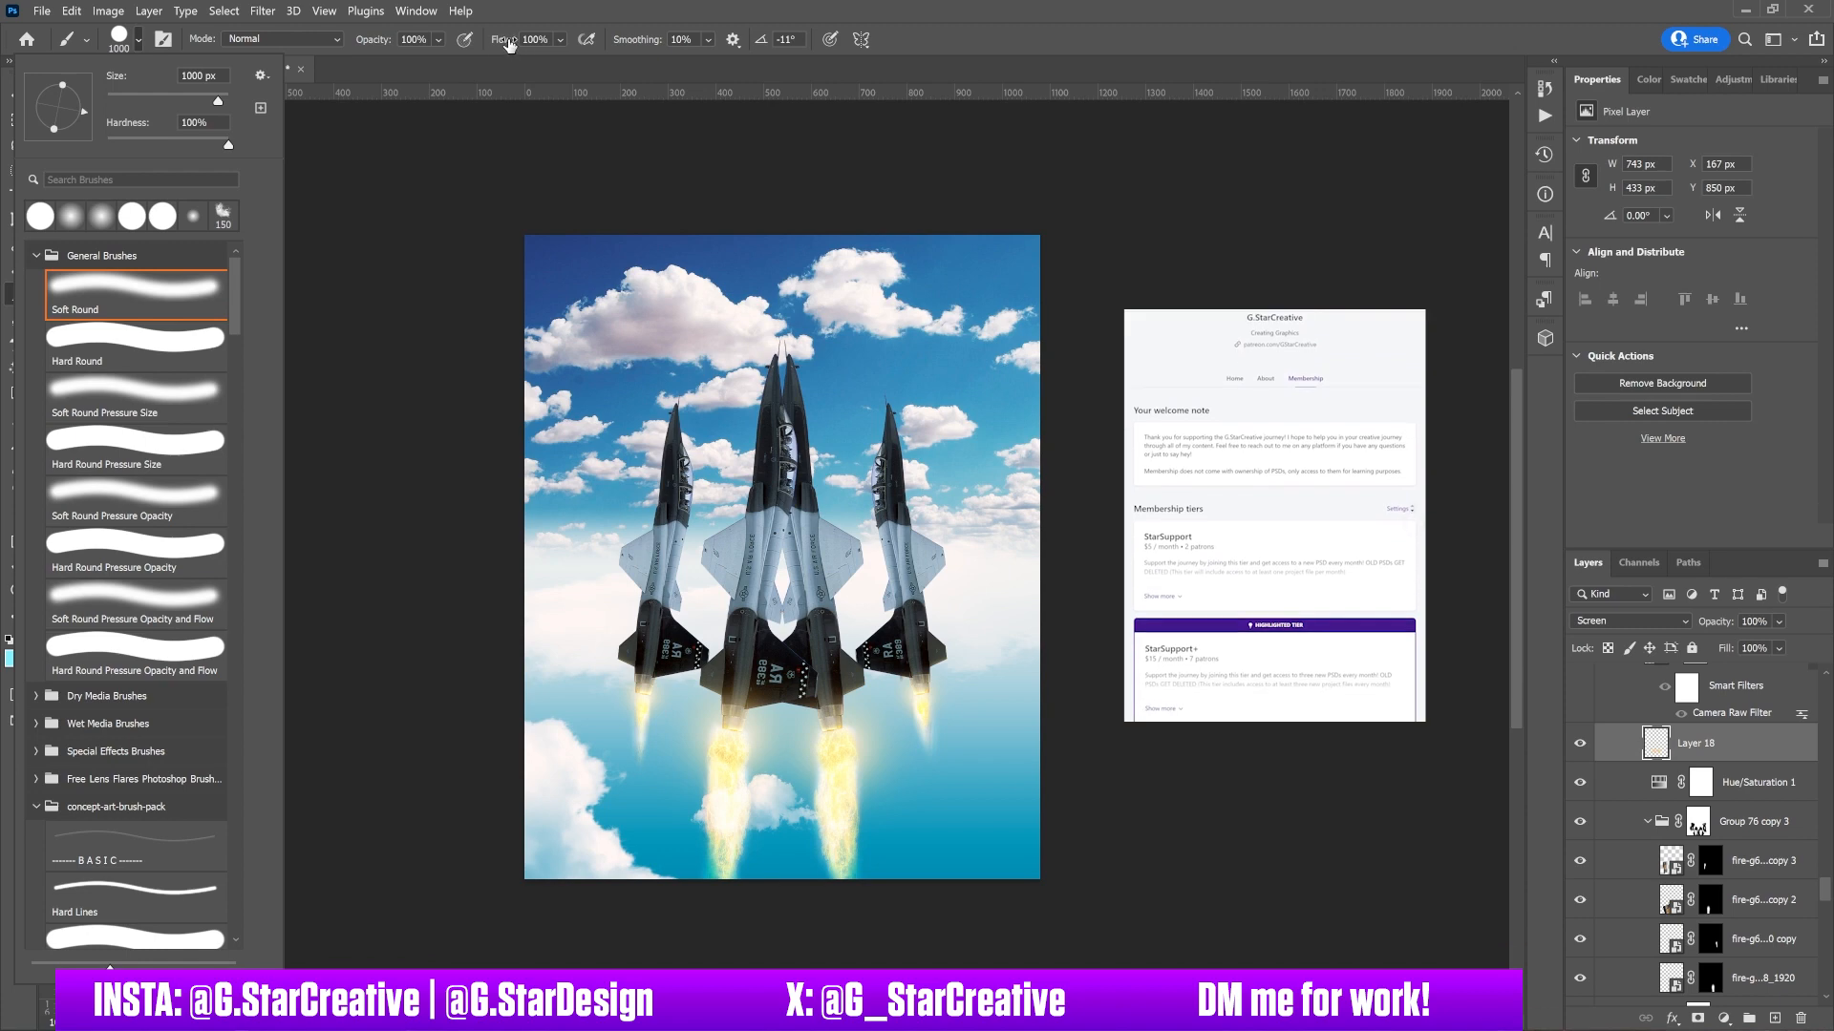
{"action": "left_click", "coordinate": [883, 3]}
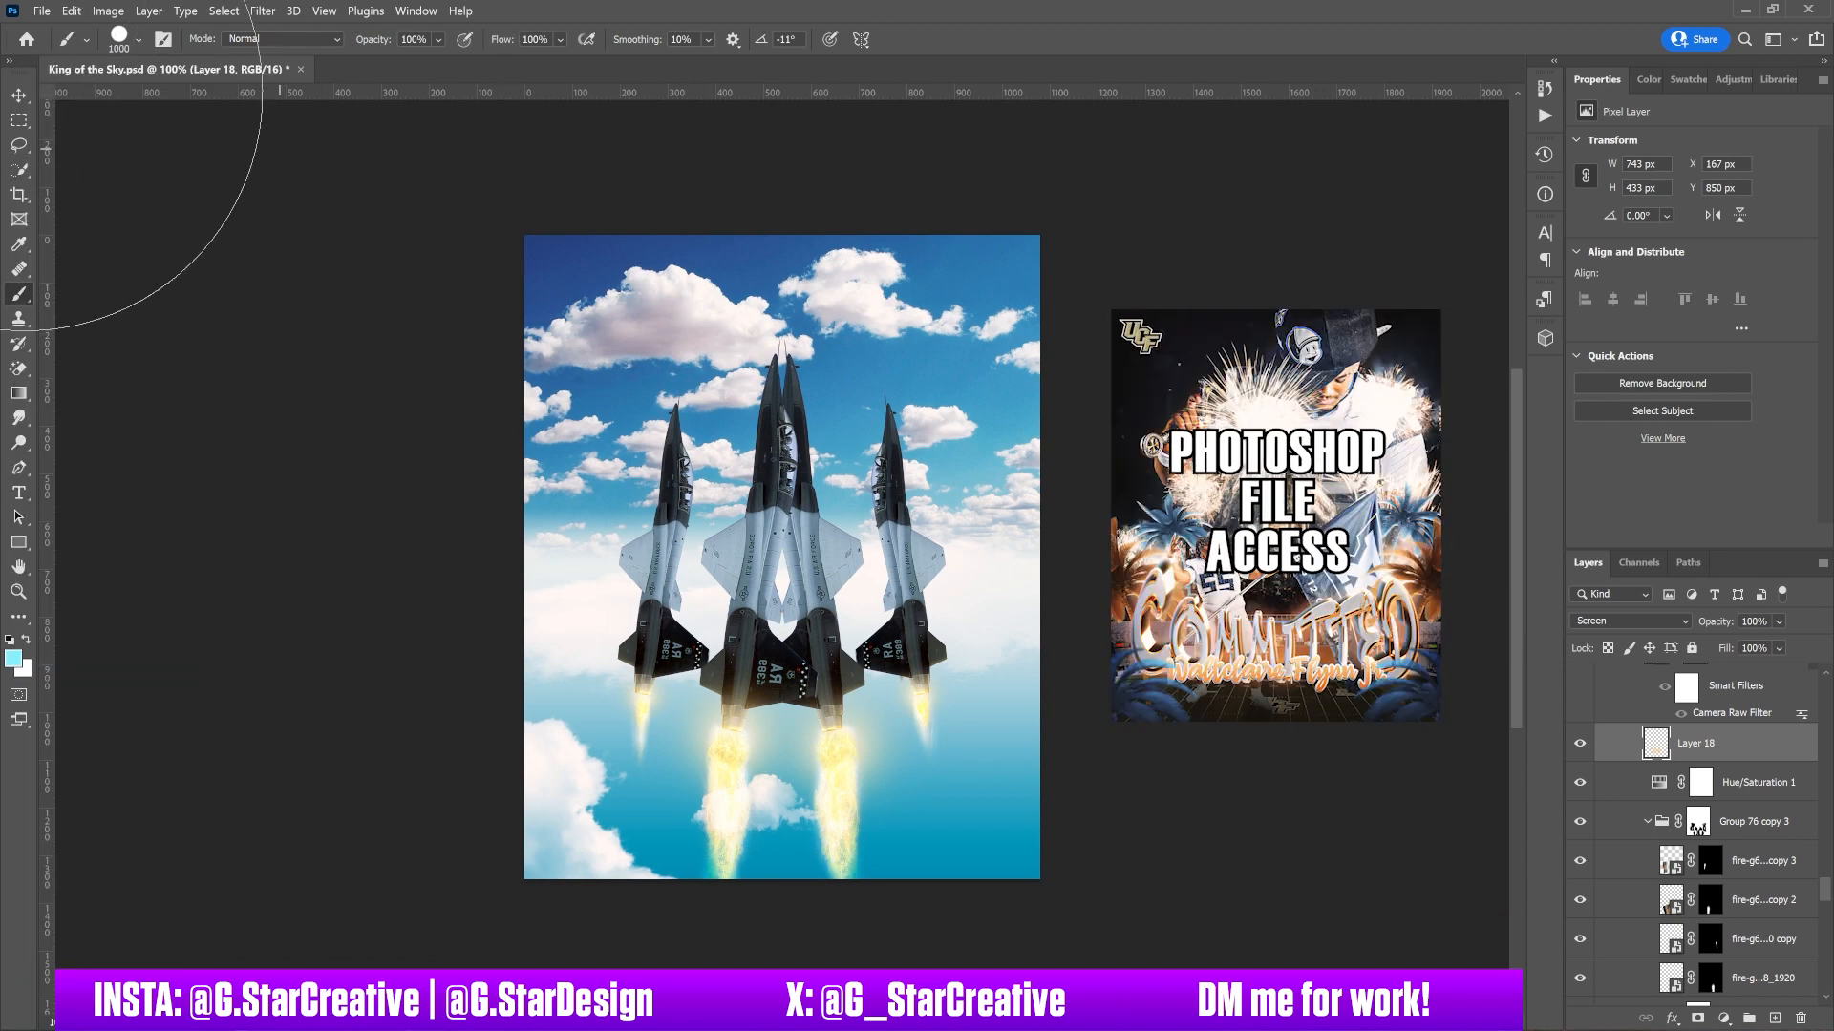
{"action": "left_click", "coordinate": [18, 96]}
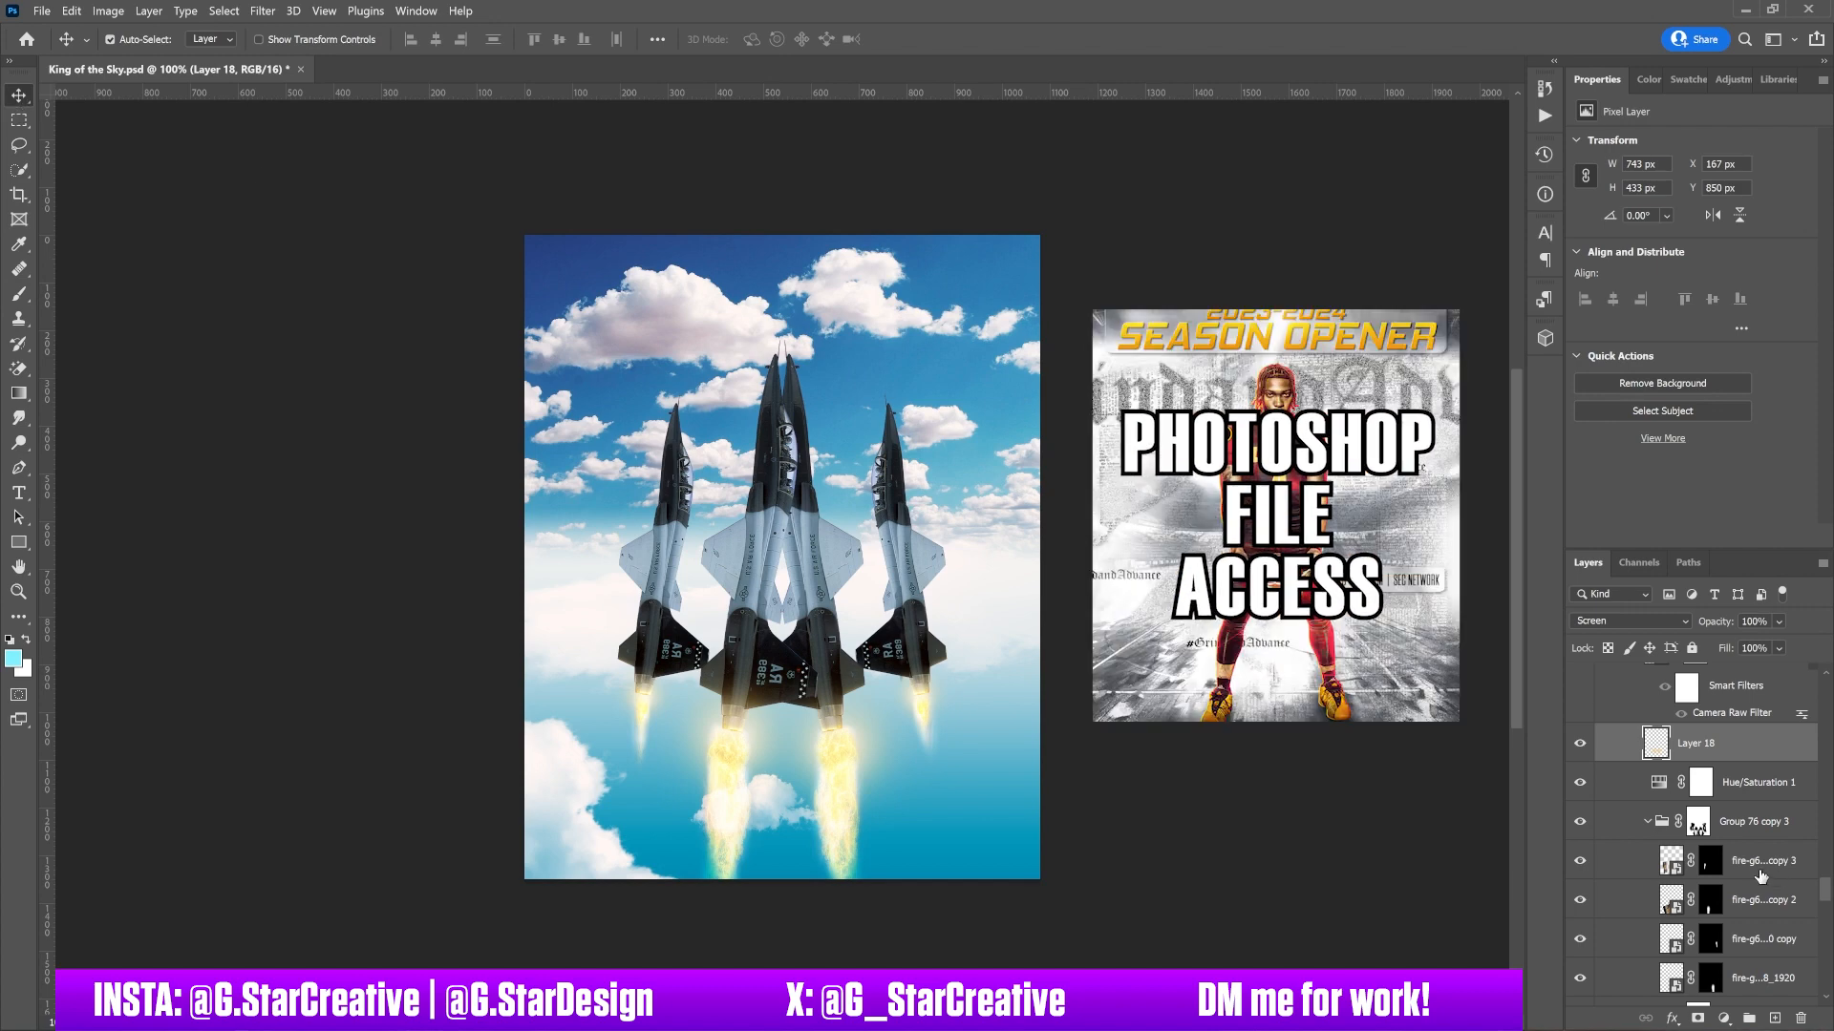
{"action": "scroll", "coordinate": [1681, 831], "scroll_direction": "up", "scroll_amount": 3}
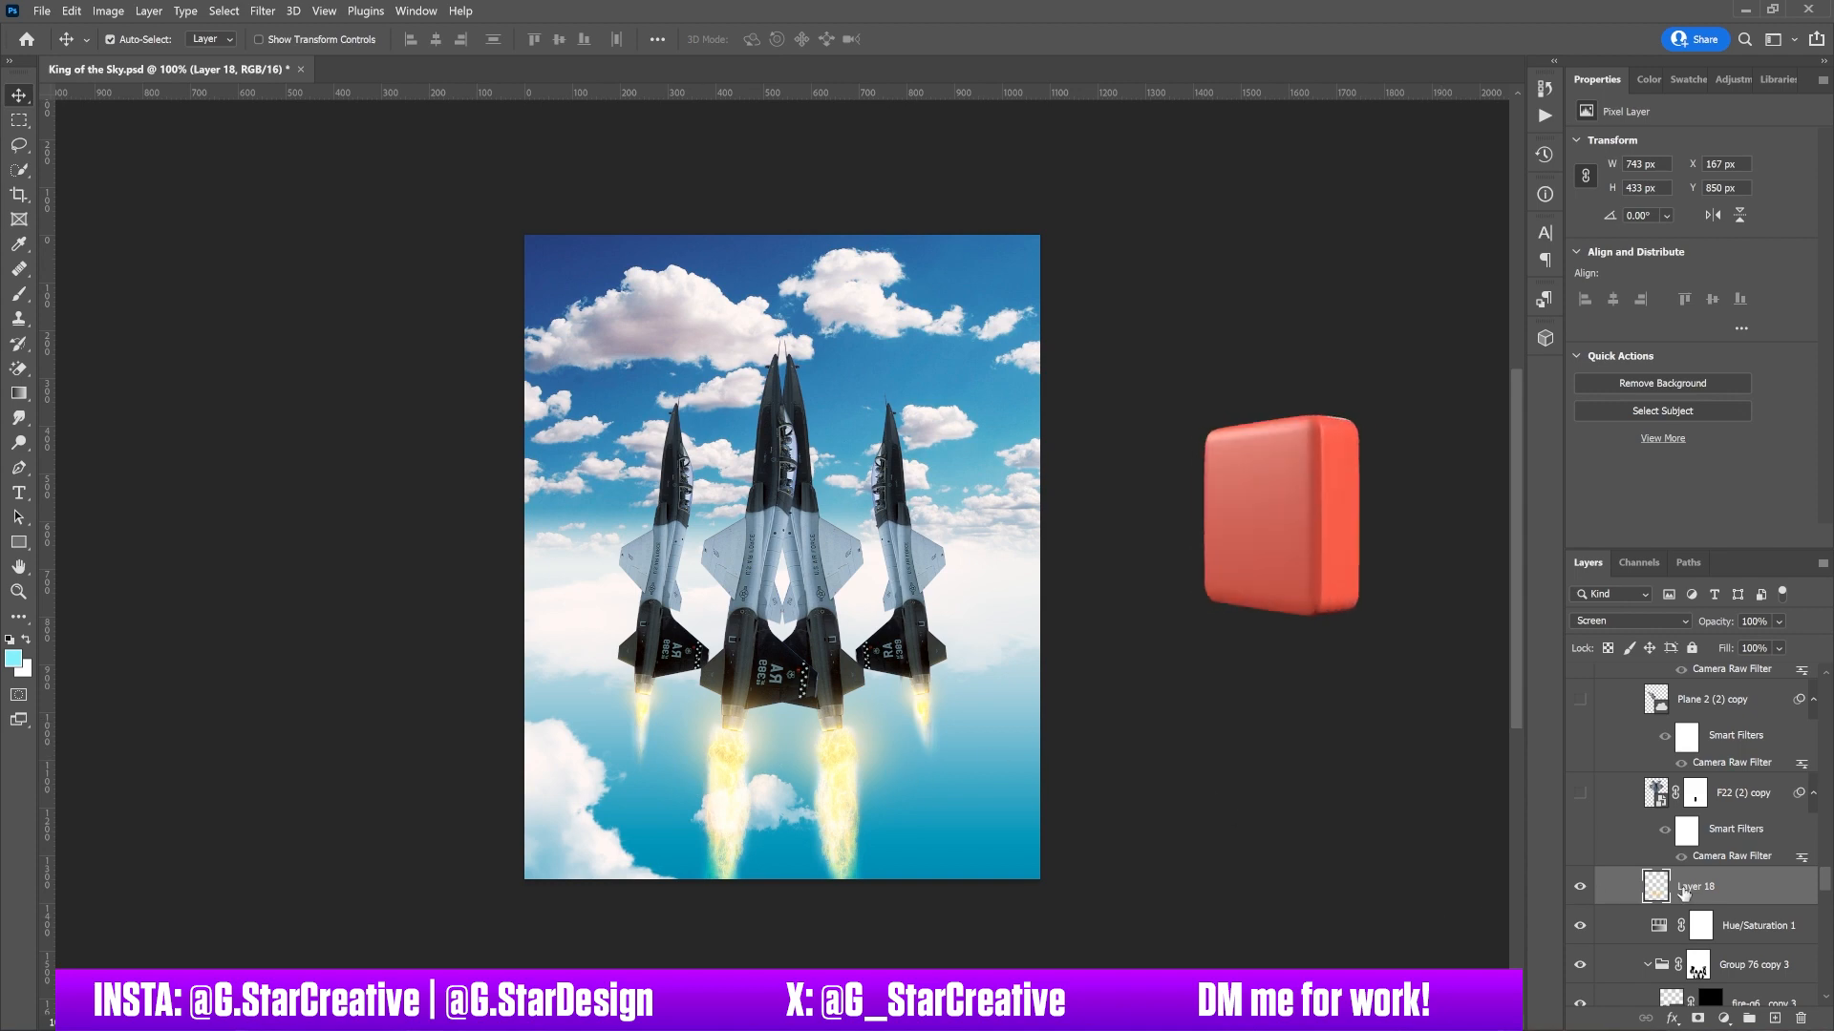
{"action": "scroll", "coordinate": [1683, 893], "scroll_direction": "up", "scroll_amount": 1}
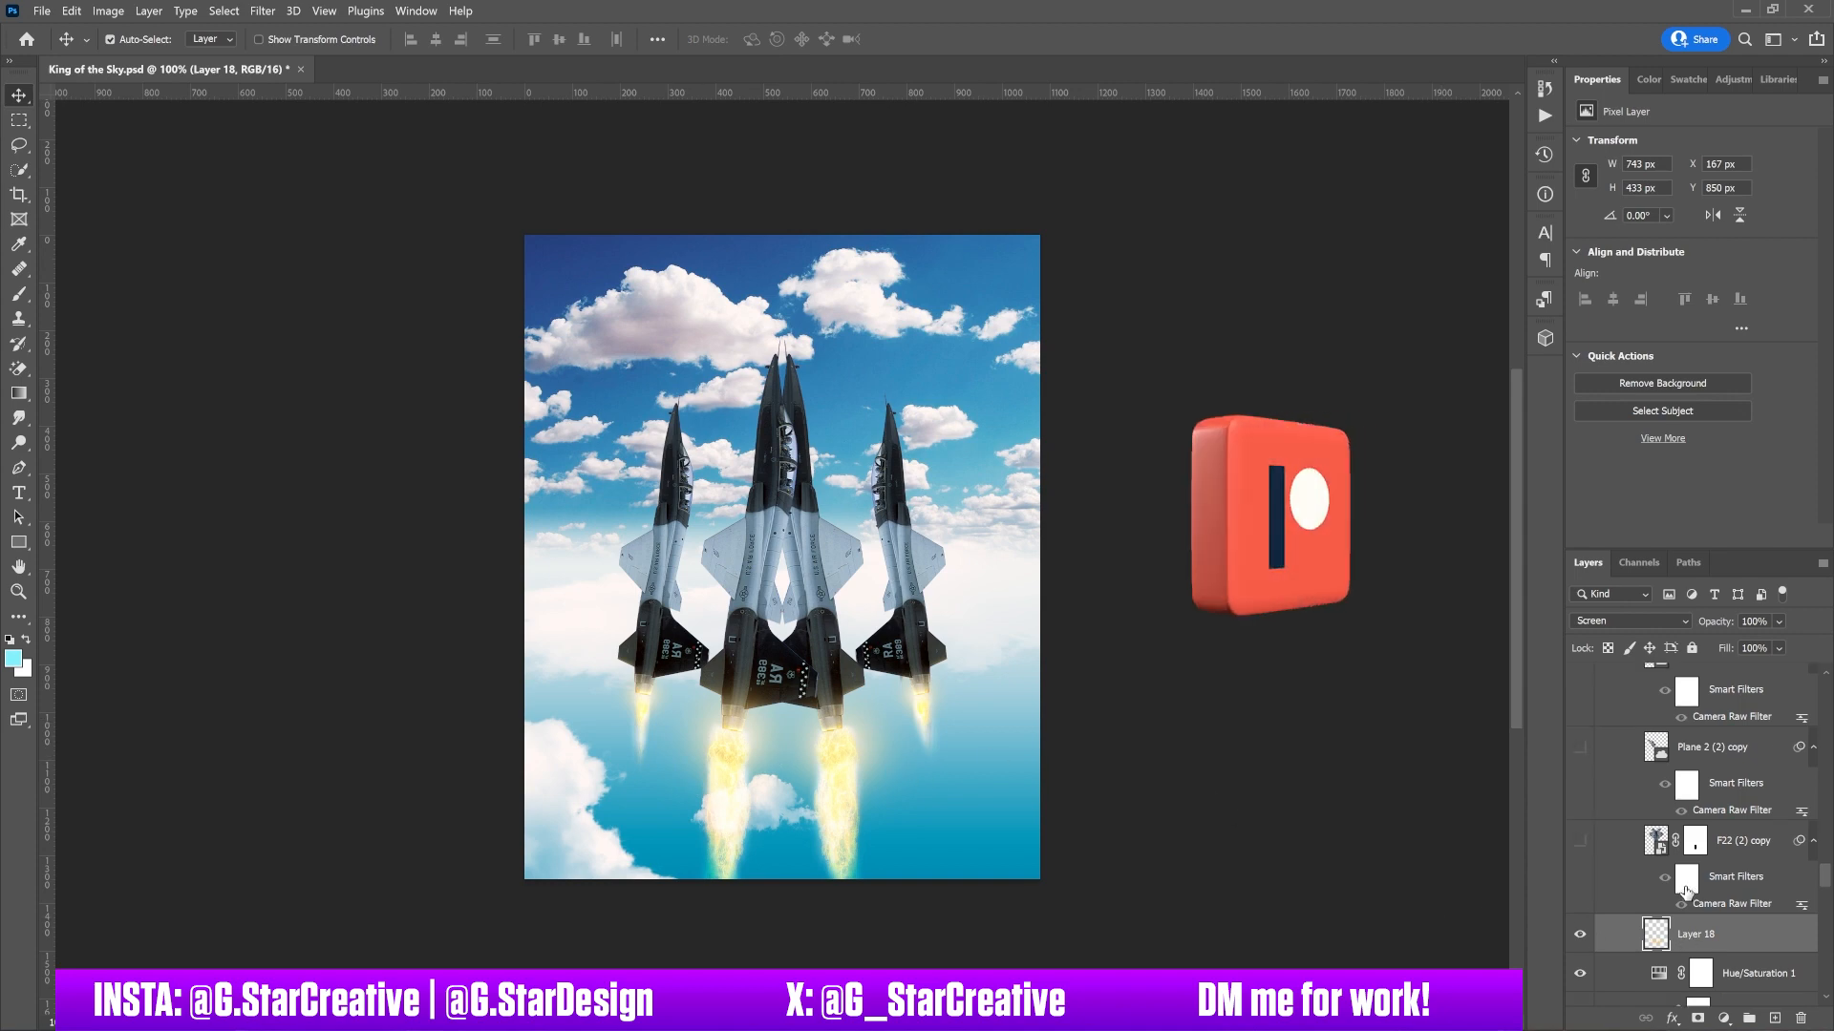
- Make the F22 (2) copy, Plane 2 (2) copy and Plane 2 (2) copy 3 layers visible
{"action": "left_click", "coordinate": [1579, 844]}
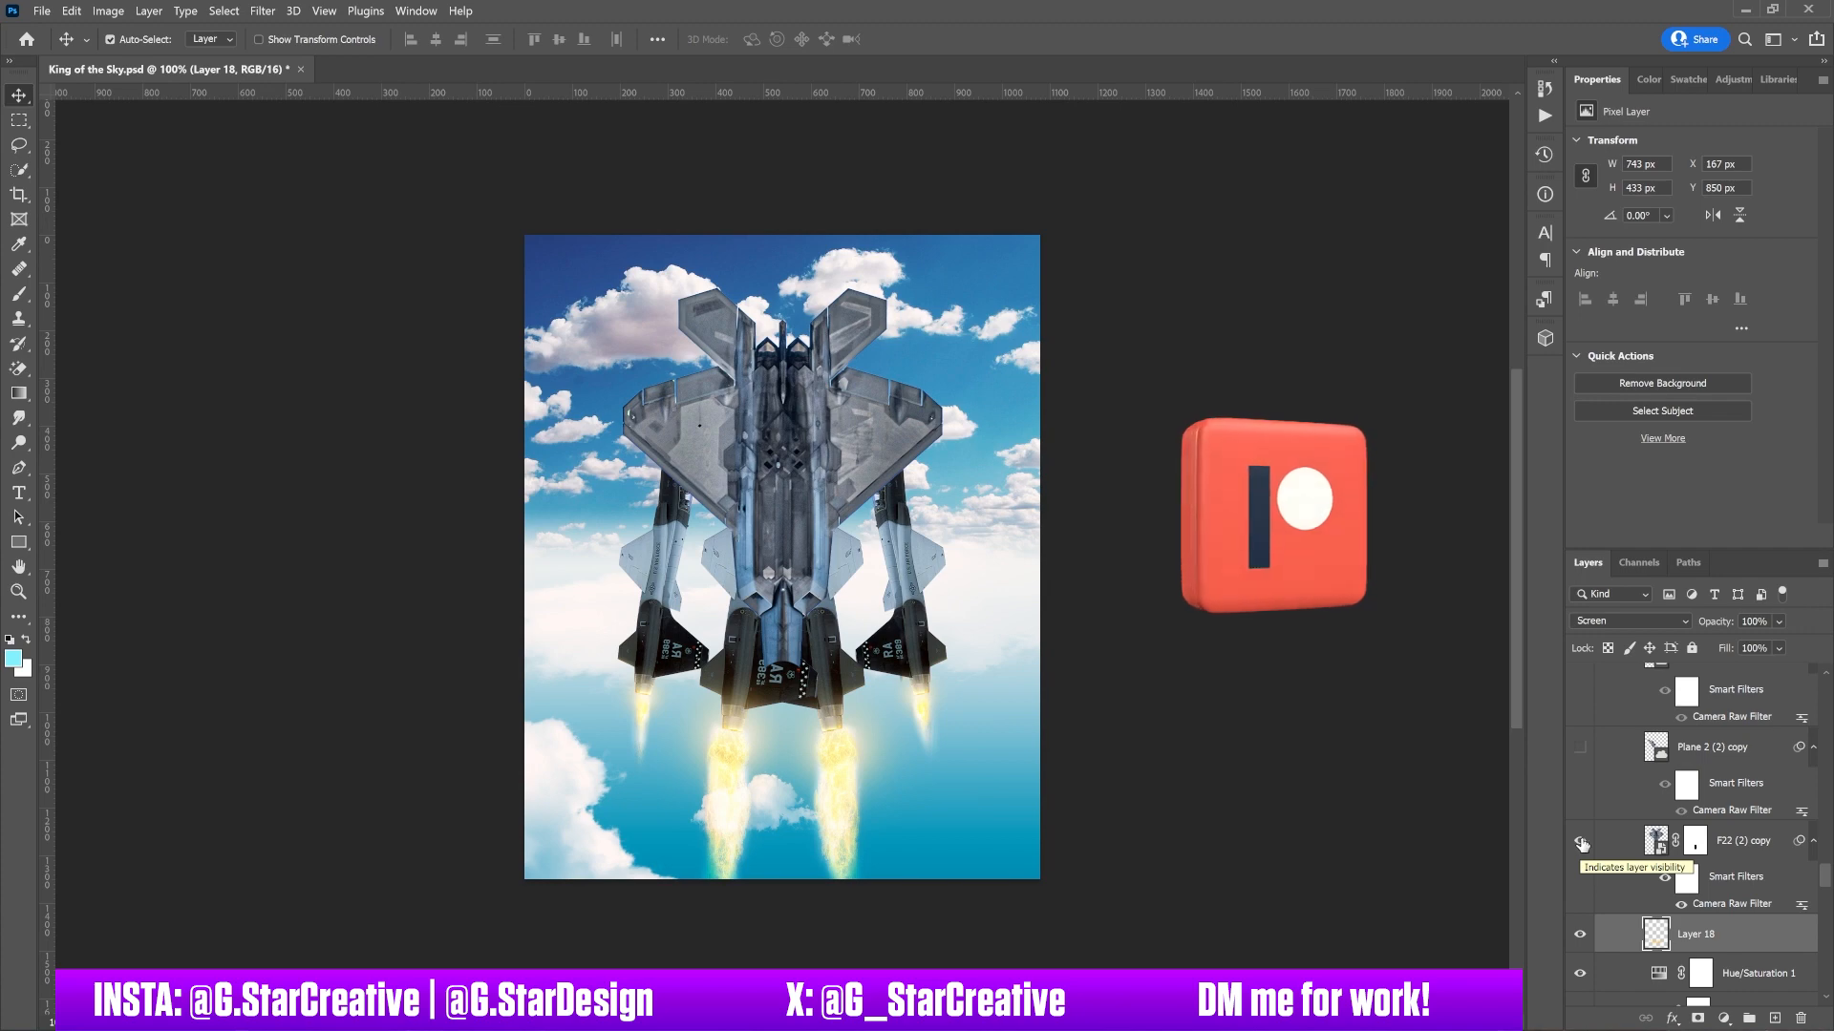
{"action": "left_click", "coordinate": [1580, 748]}
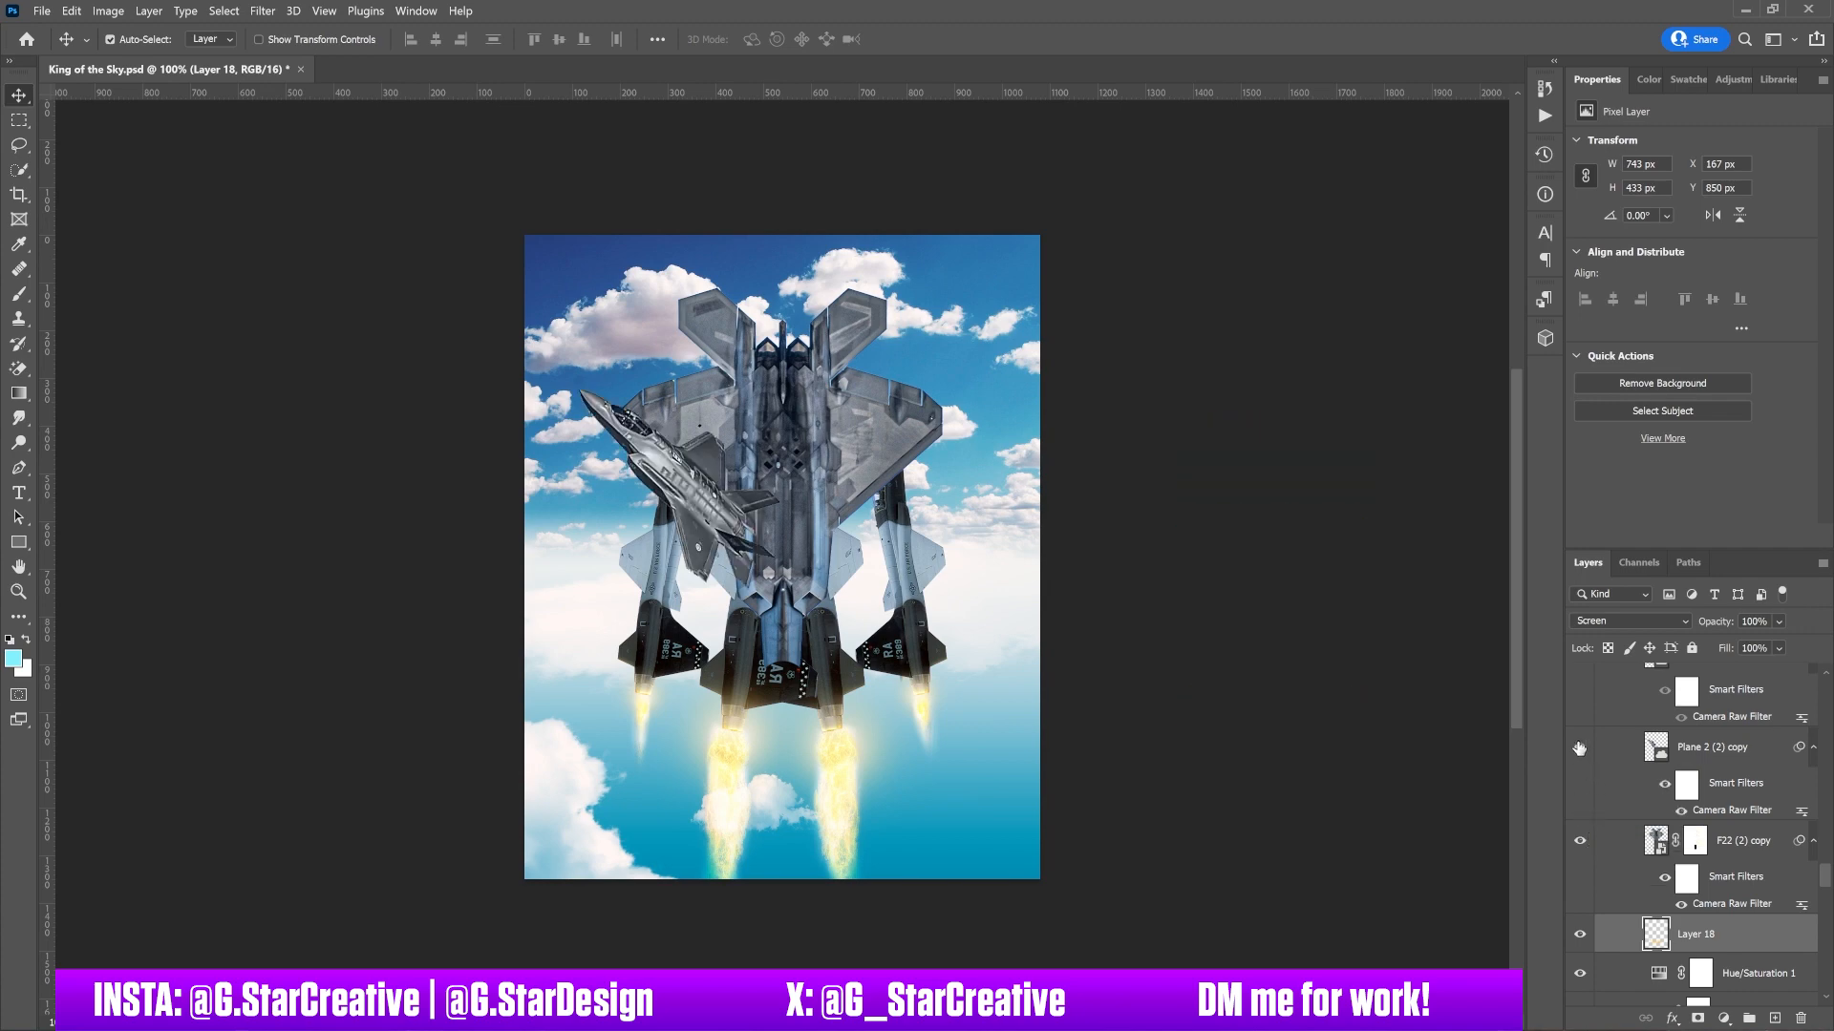
{"action": "scroll", "coordinate": [1578, 754], "scroll_direction": "up", "scroll_amount": 2}
{"action": "left_click", "coordinate": [1579, 750]}
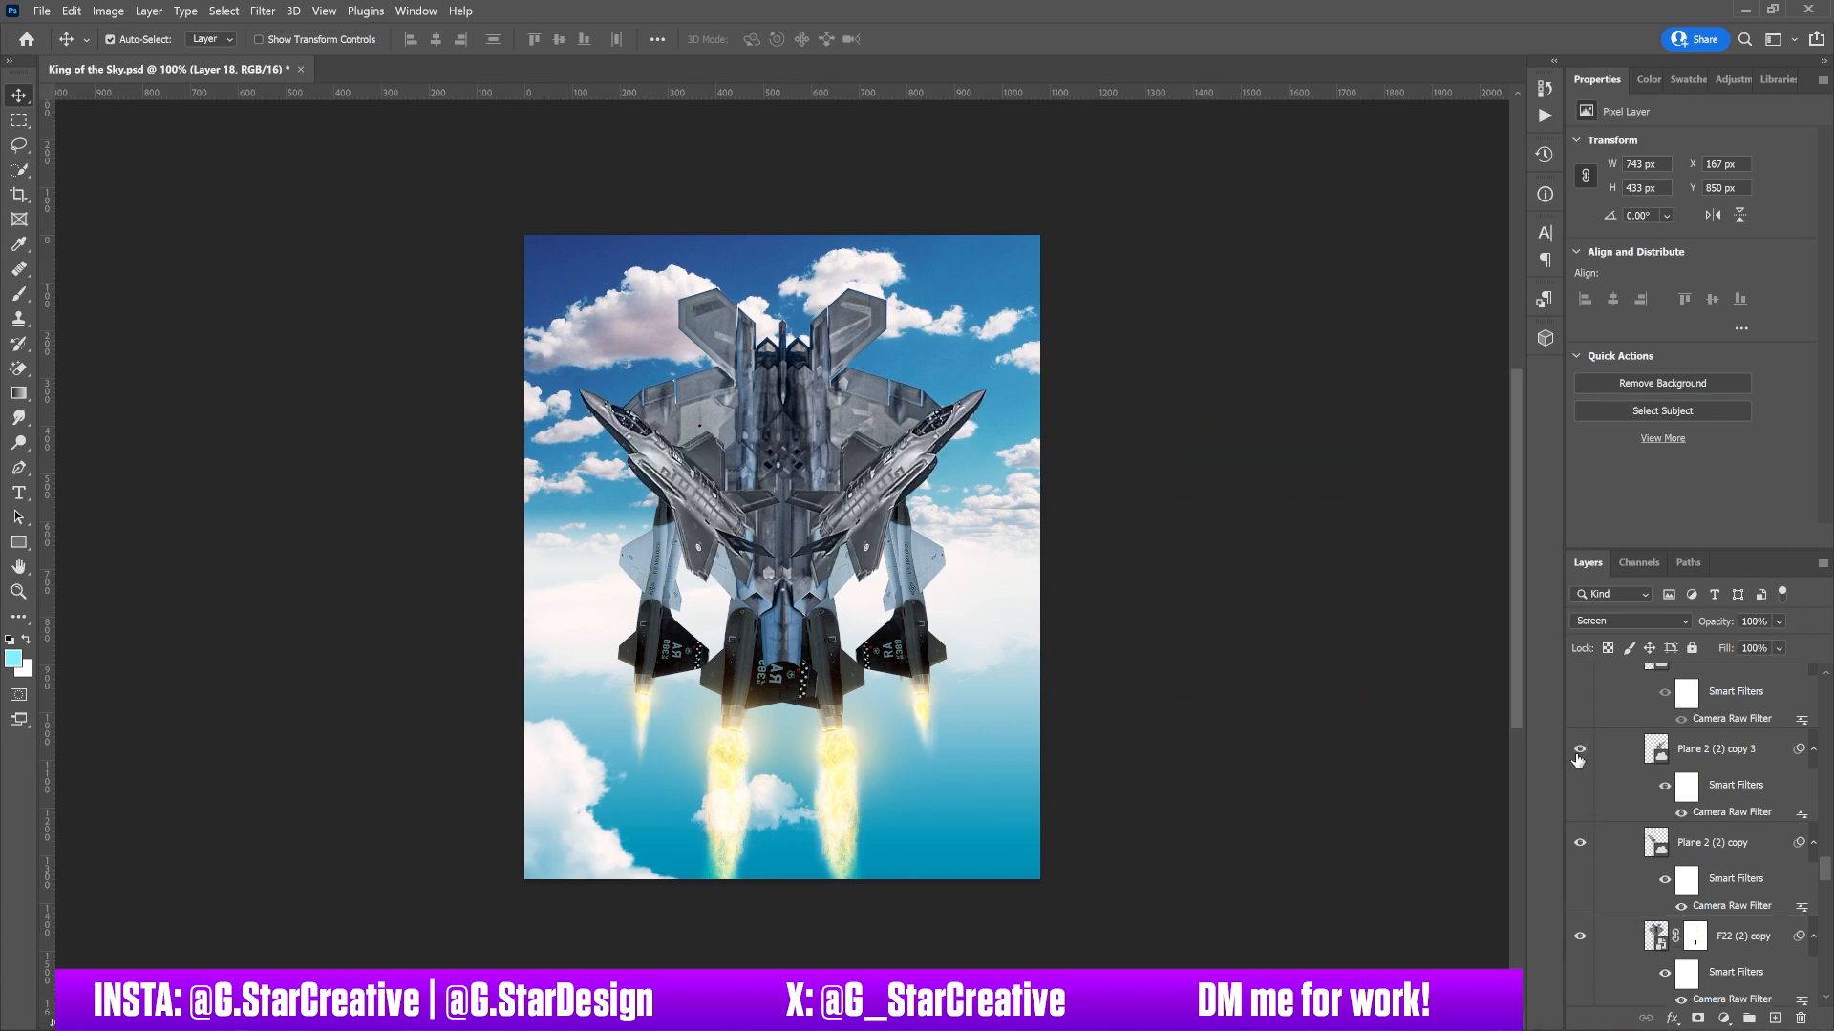
- Make the F35 (1) and F35 (1) copy jet layers visible
{"action": "scroll", "coordinate": [1595, 759], "scroll_direction": "up", "scroll_amount": 2}
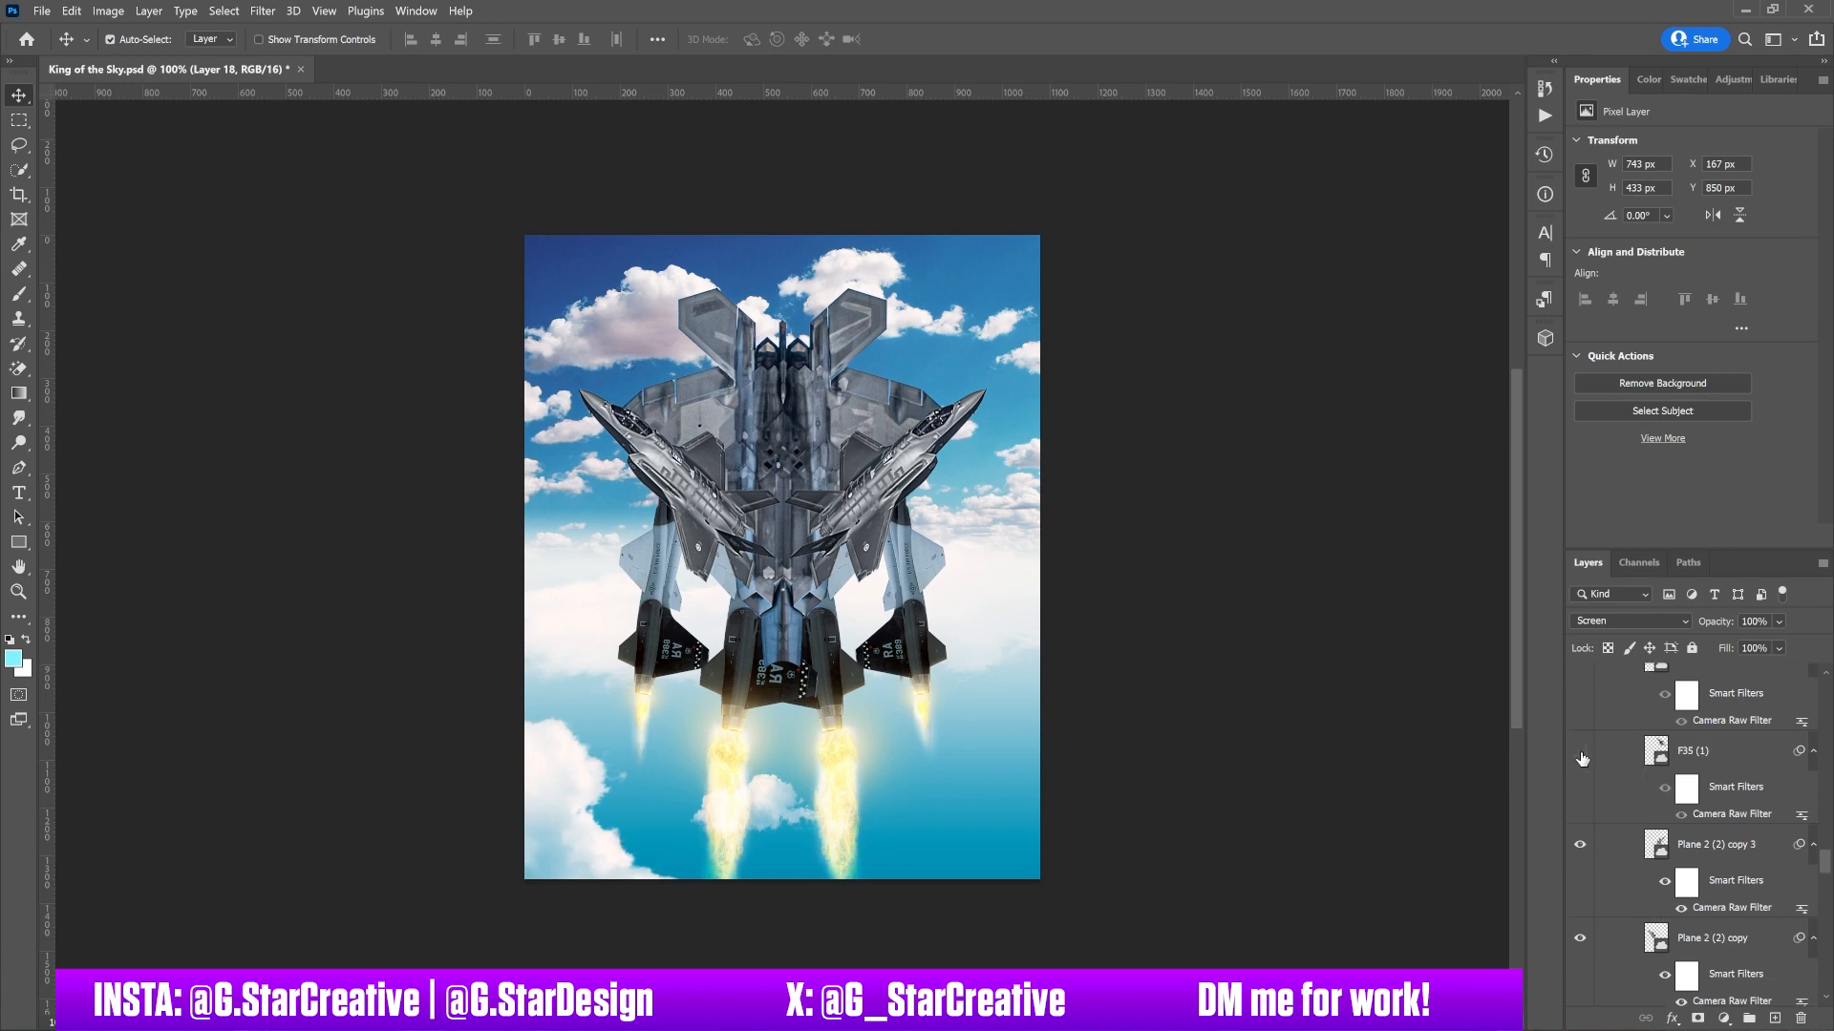
{"action": "left_click", "coordinate": [1580, 751]}
{"action": "scroll", "coordinate": [1614, 761], "scroll_direction": "up", "scroll_amount": 2}
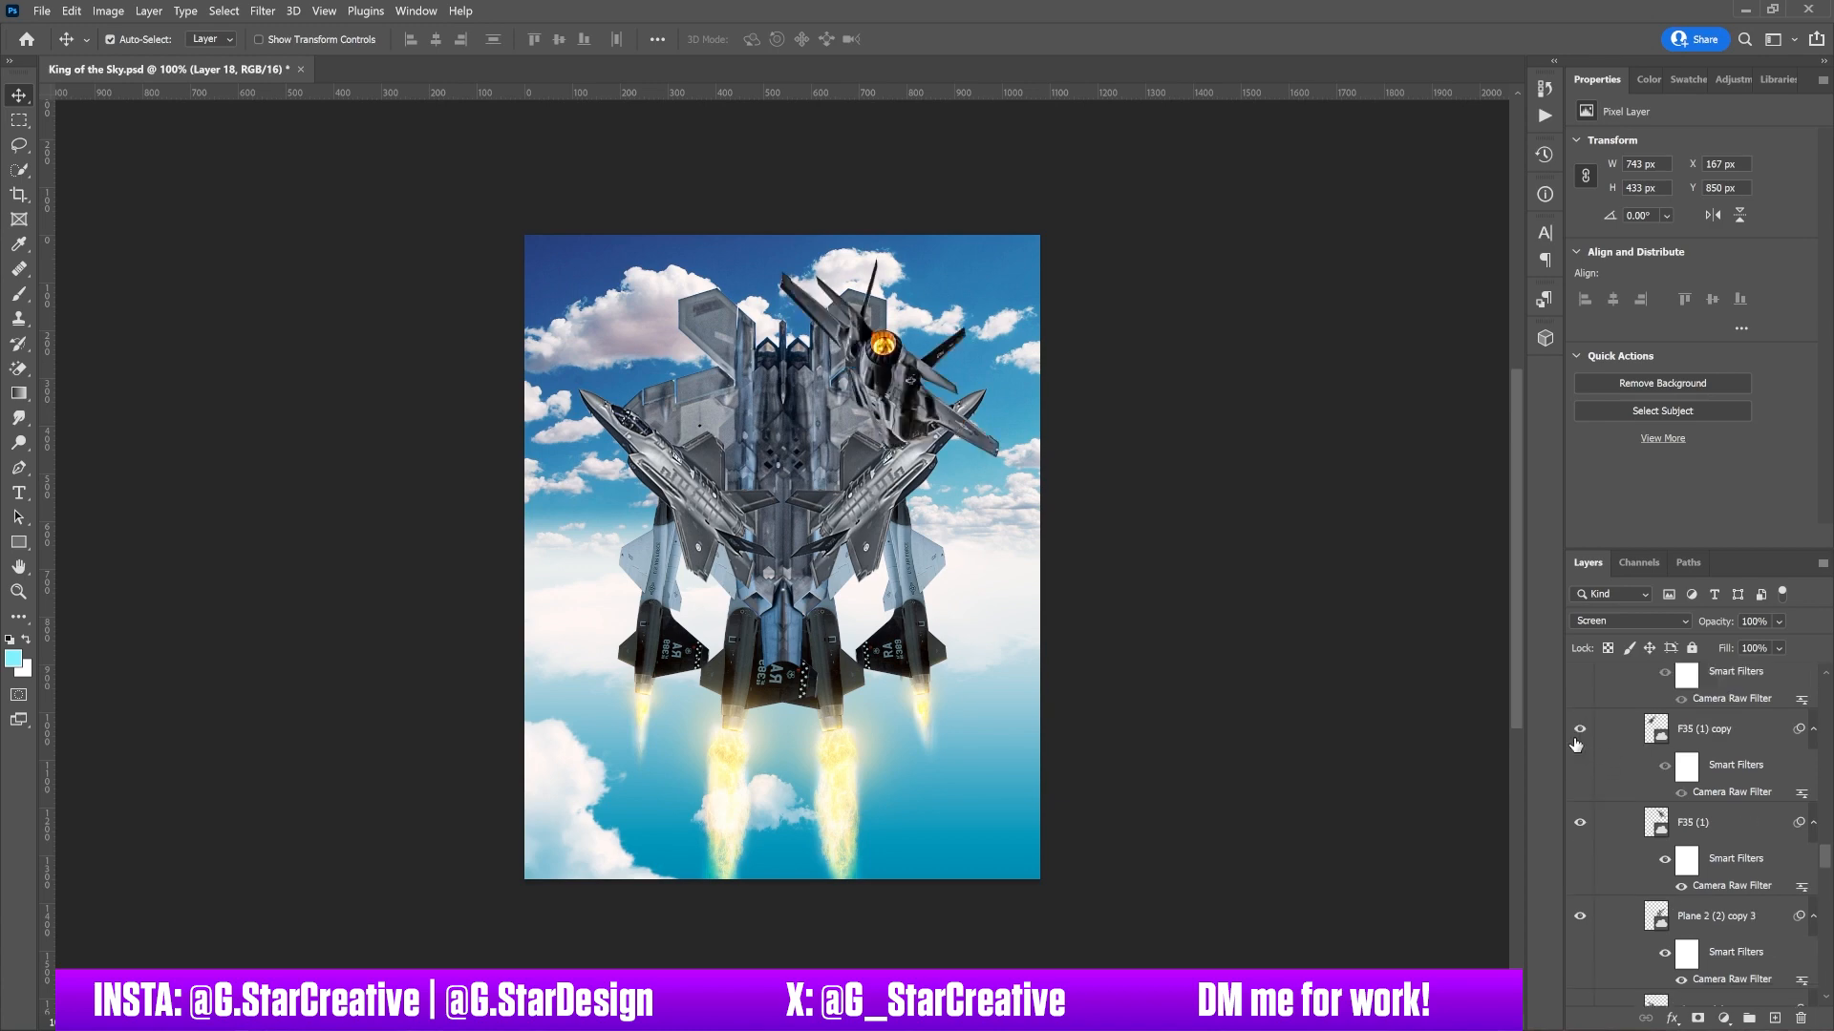
{"action": "left_click", "coordinate": [1579, 732]}
- Make the F-35, F-35 copy 2 and F22 (4) jet layers visible and select F22 (4)
{"action": "scroll", "coordinate": [1612, 737], "scroll_direction": "up", "scroll_amount": 2}
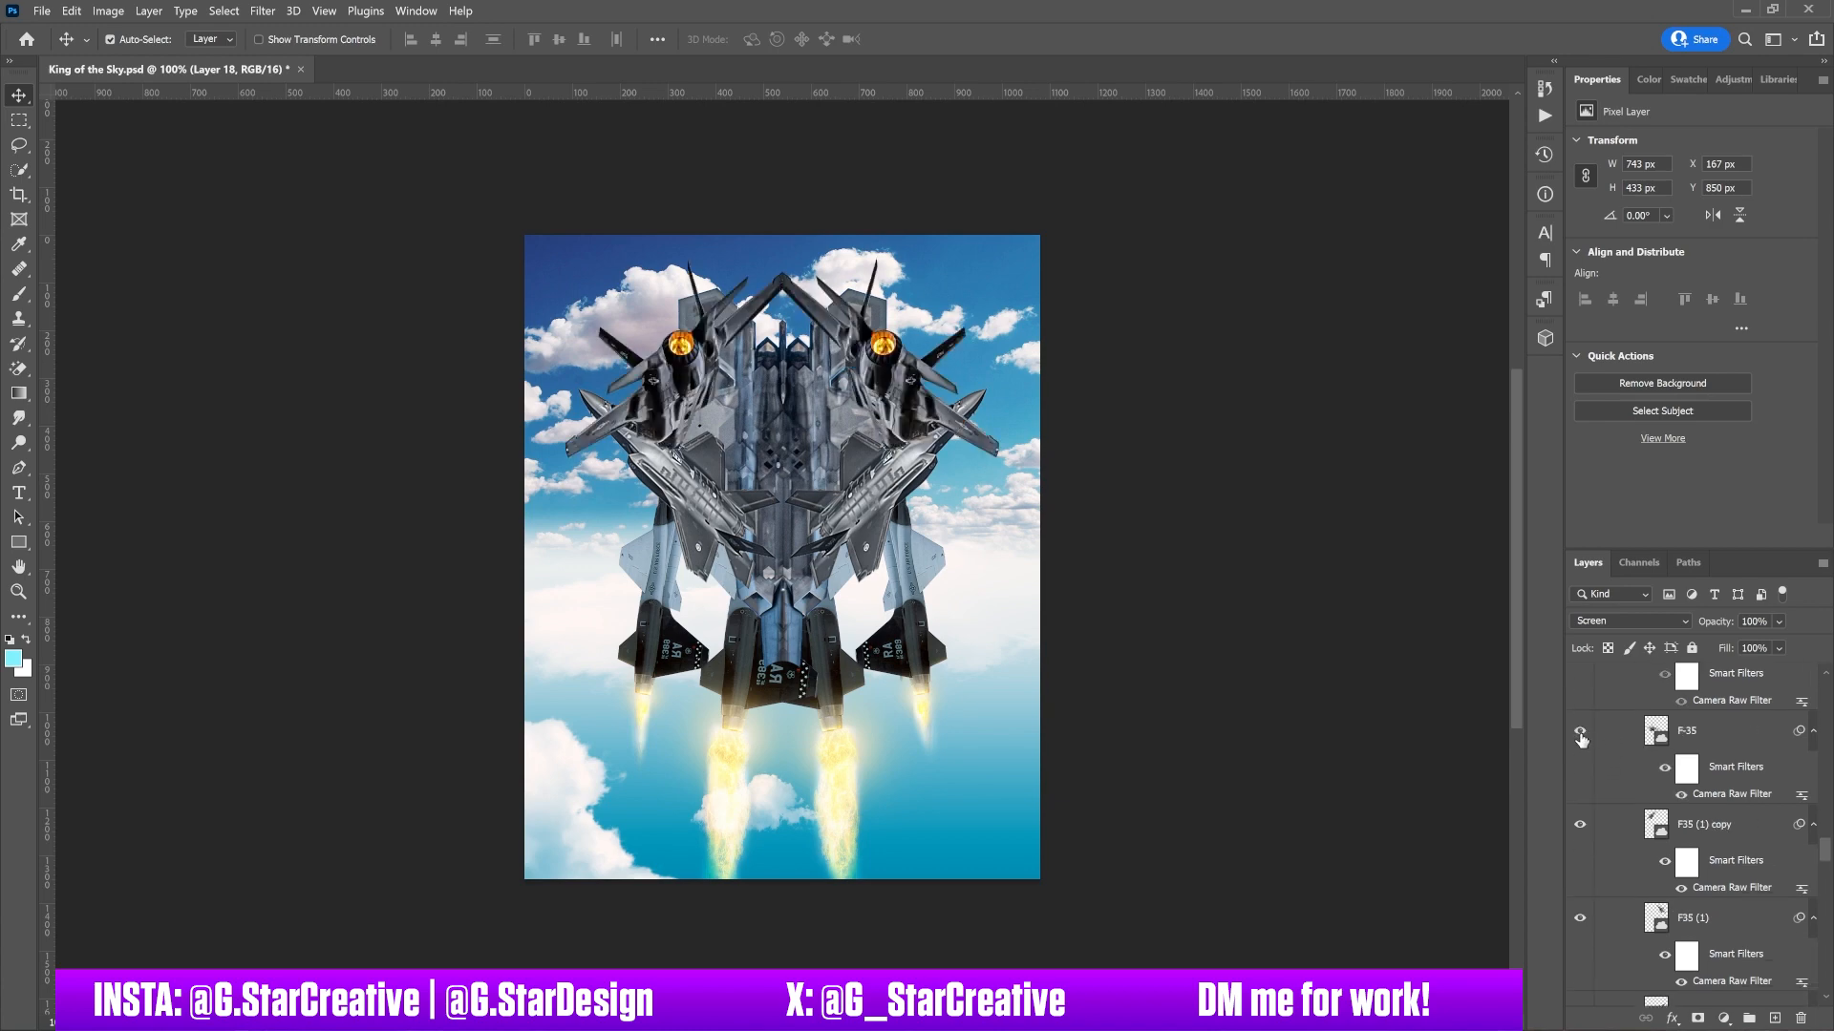
{"action": "left_click", "coordinate": [1580, 735]}
{"action": "scroll", "coordinate": [1621, 751], "scroll_direction": "up", "scroll_amount": 2}
{"action": "left_click", "coordinate": [1581, 759]}
{"action": "scroll", "coordinate": [1608, 780], "scroll_direction": "up", "scroll_amount": 3}
{"action": "left_click", "coordinate": [1581, 783]}
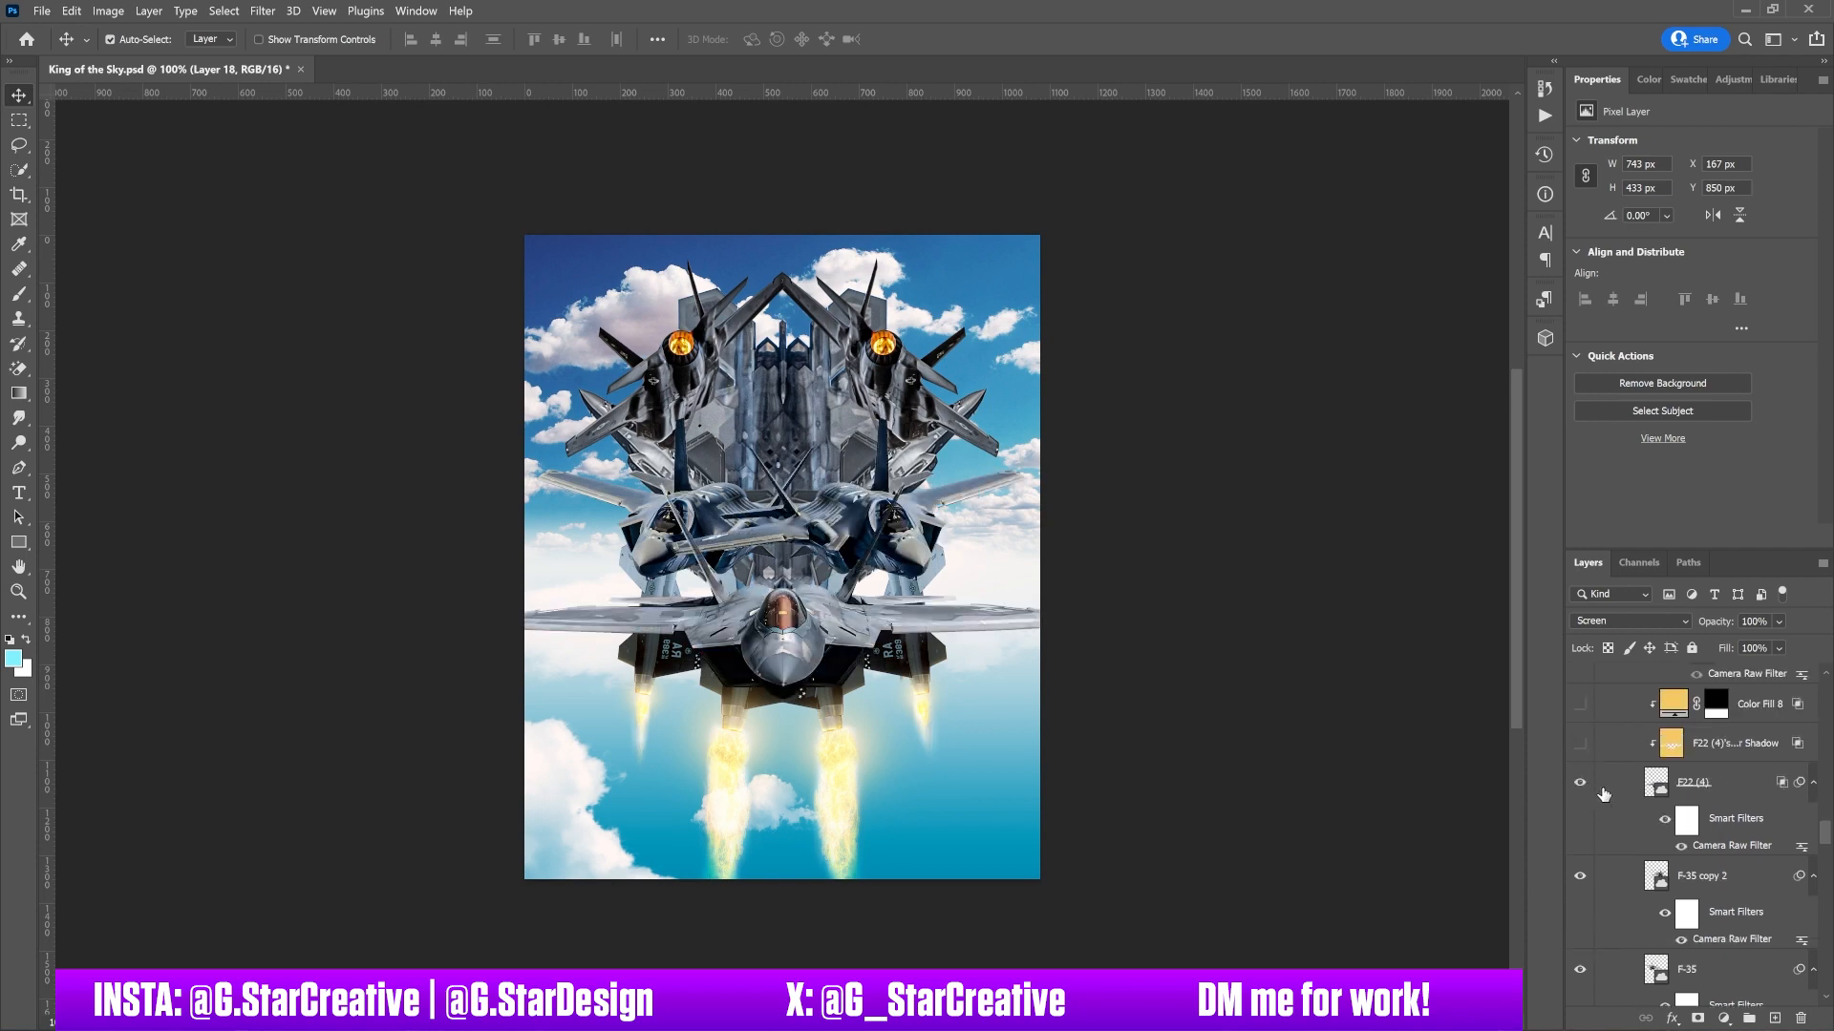
{"action": "scroll", "coordinate": [1604, 794], "scroll_direction": "up", "scroll_amount": 1}
{"action": "left_click", "coordinate": [1700, 812]}
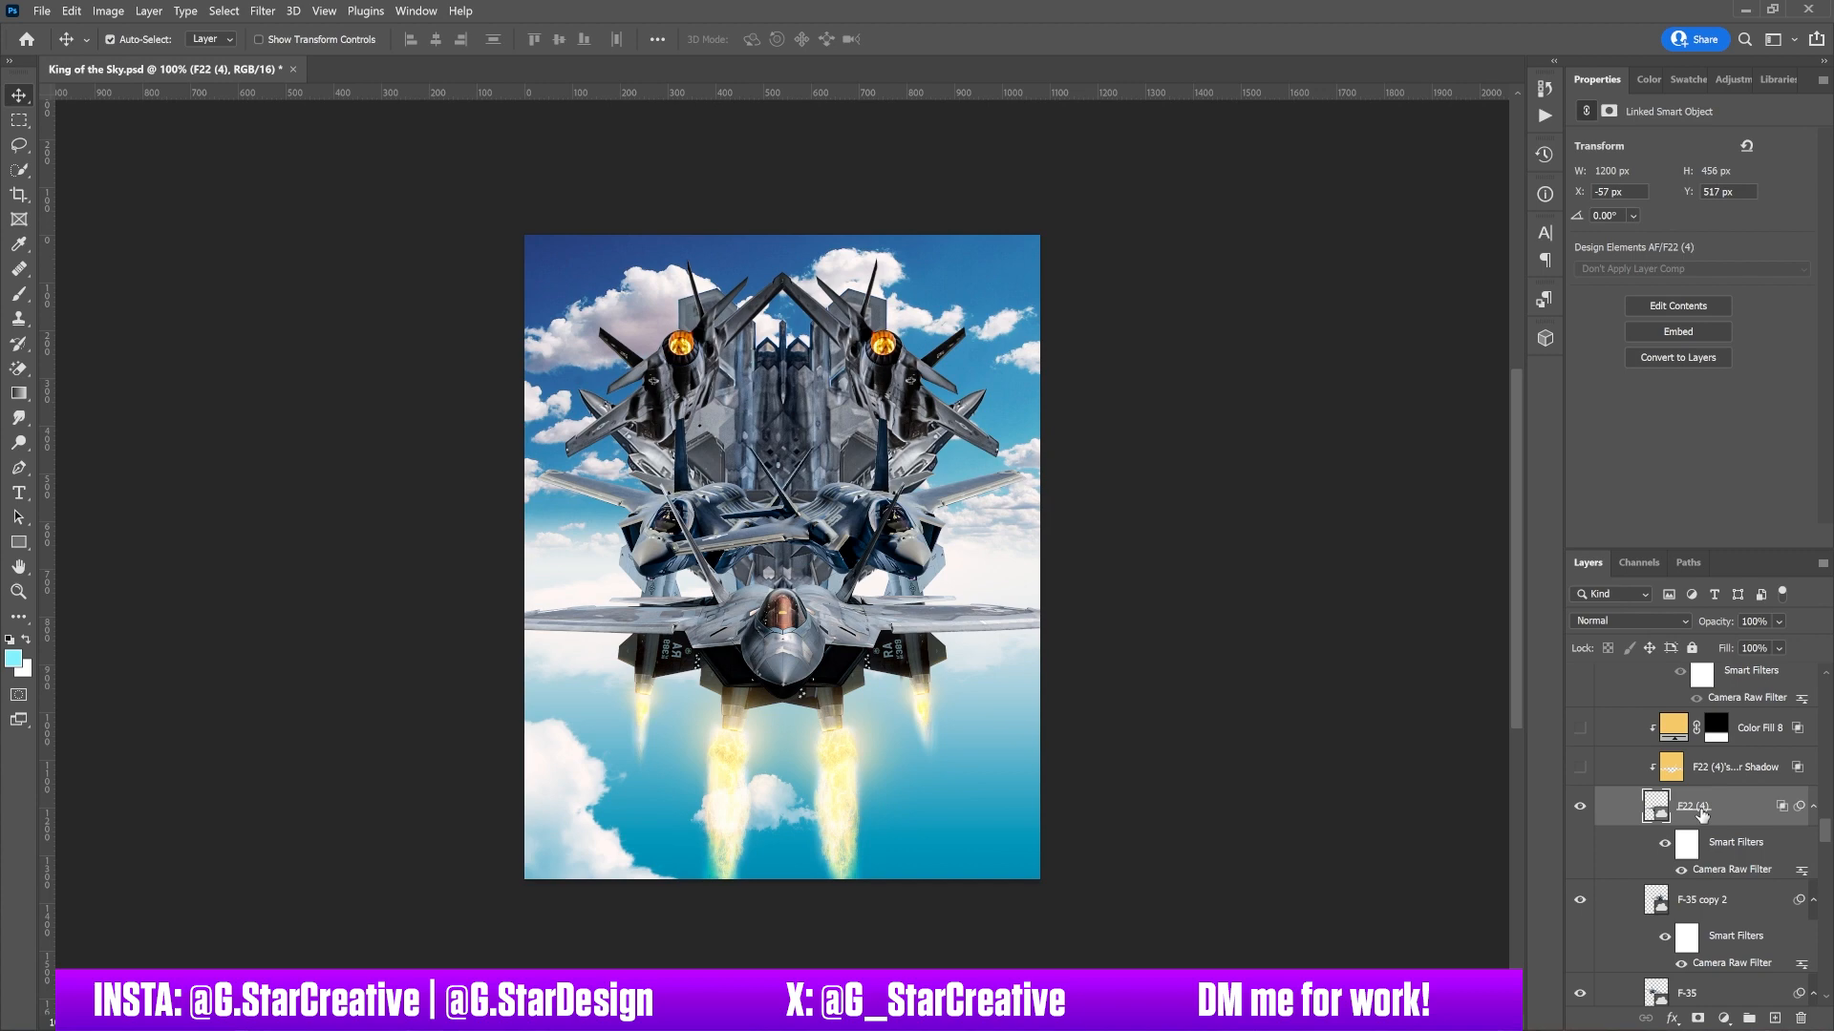
- Show the shadow layer clipped to F22 (4), compare it off and on, and make Color Fill 8 visible
{"action": "scroll", "coordinate": [1636, 829], "scroll_direction": "up", "scroll_amount": 2}
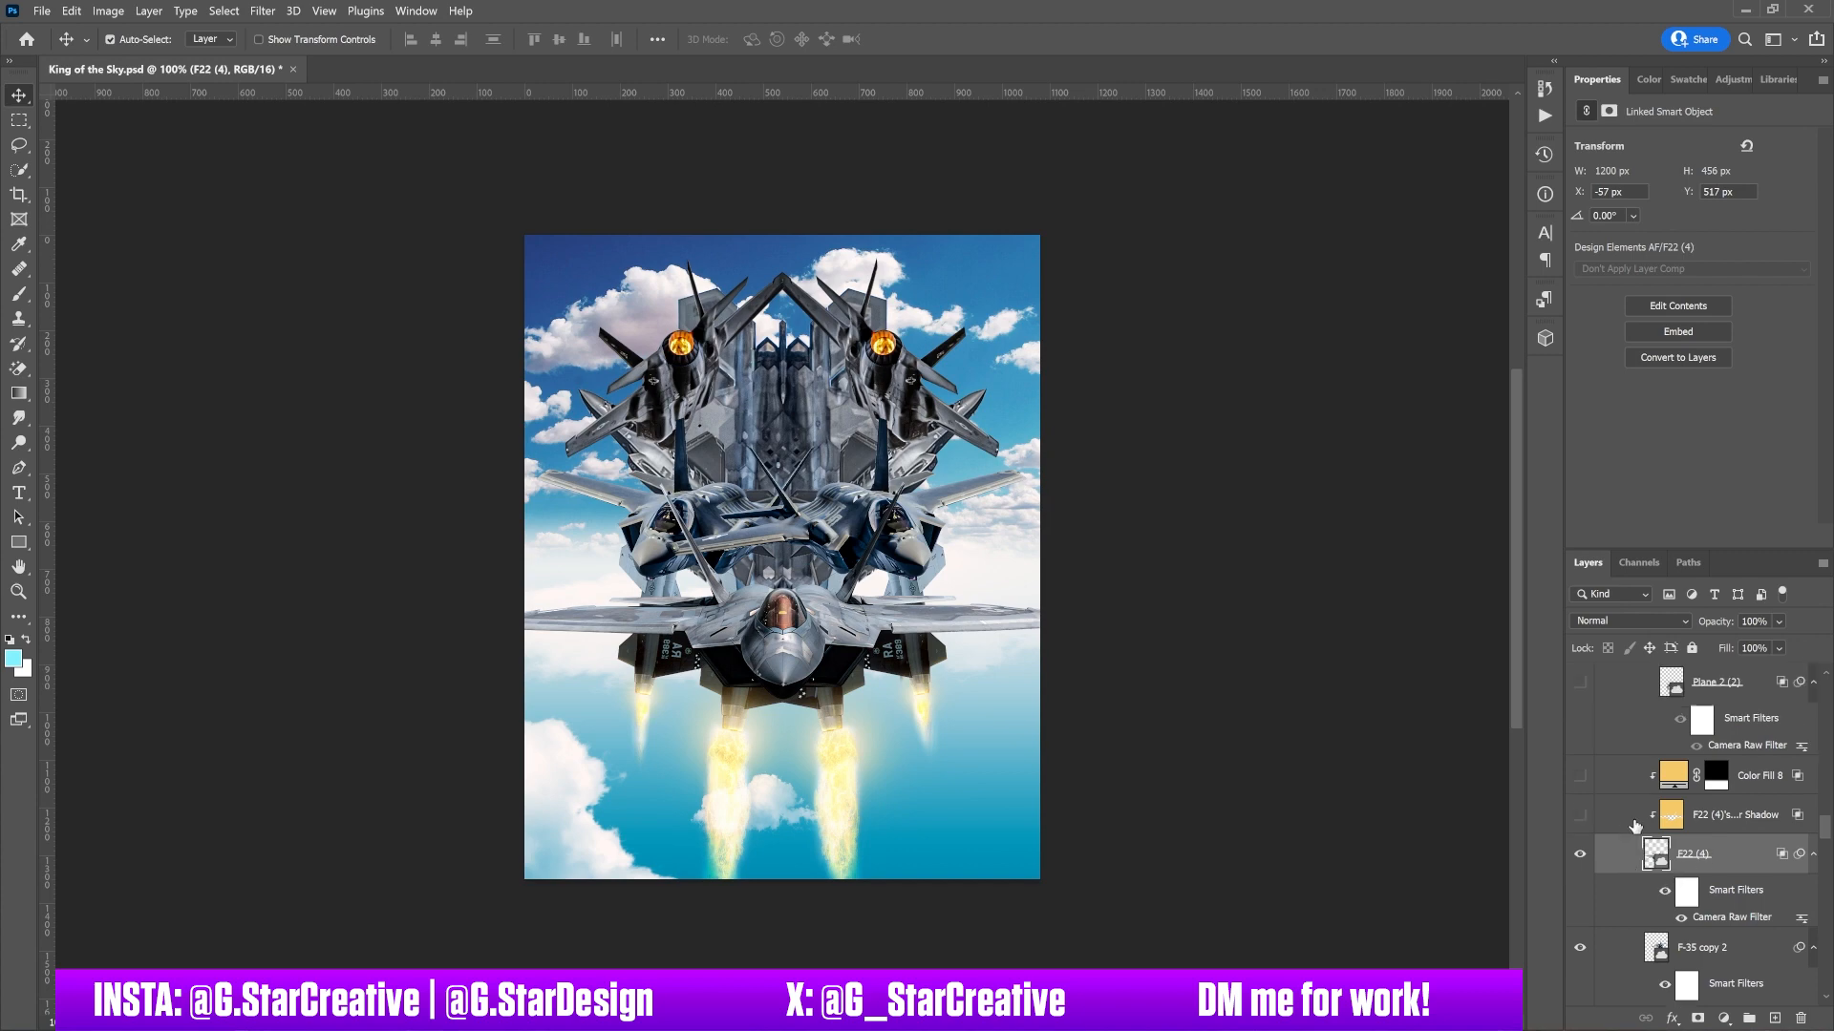
{"action": "left_click", "coordinate": [1579, 817]}
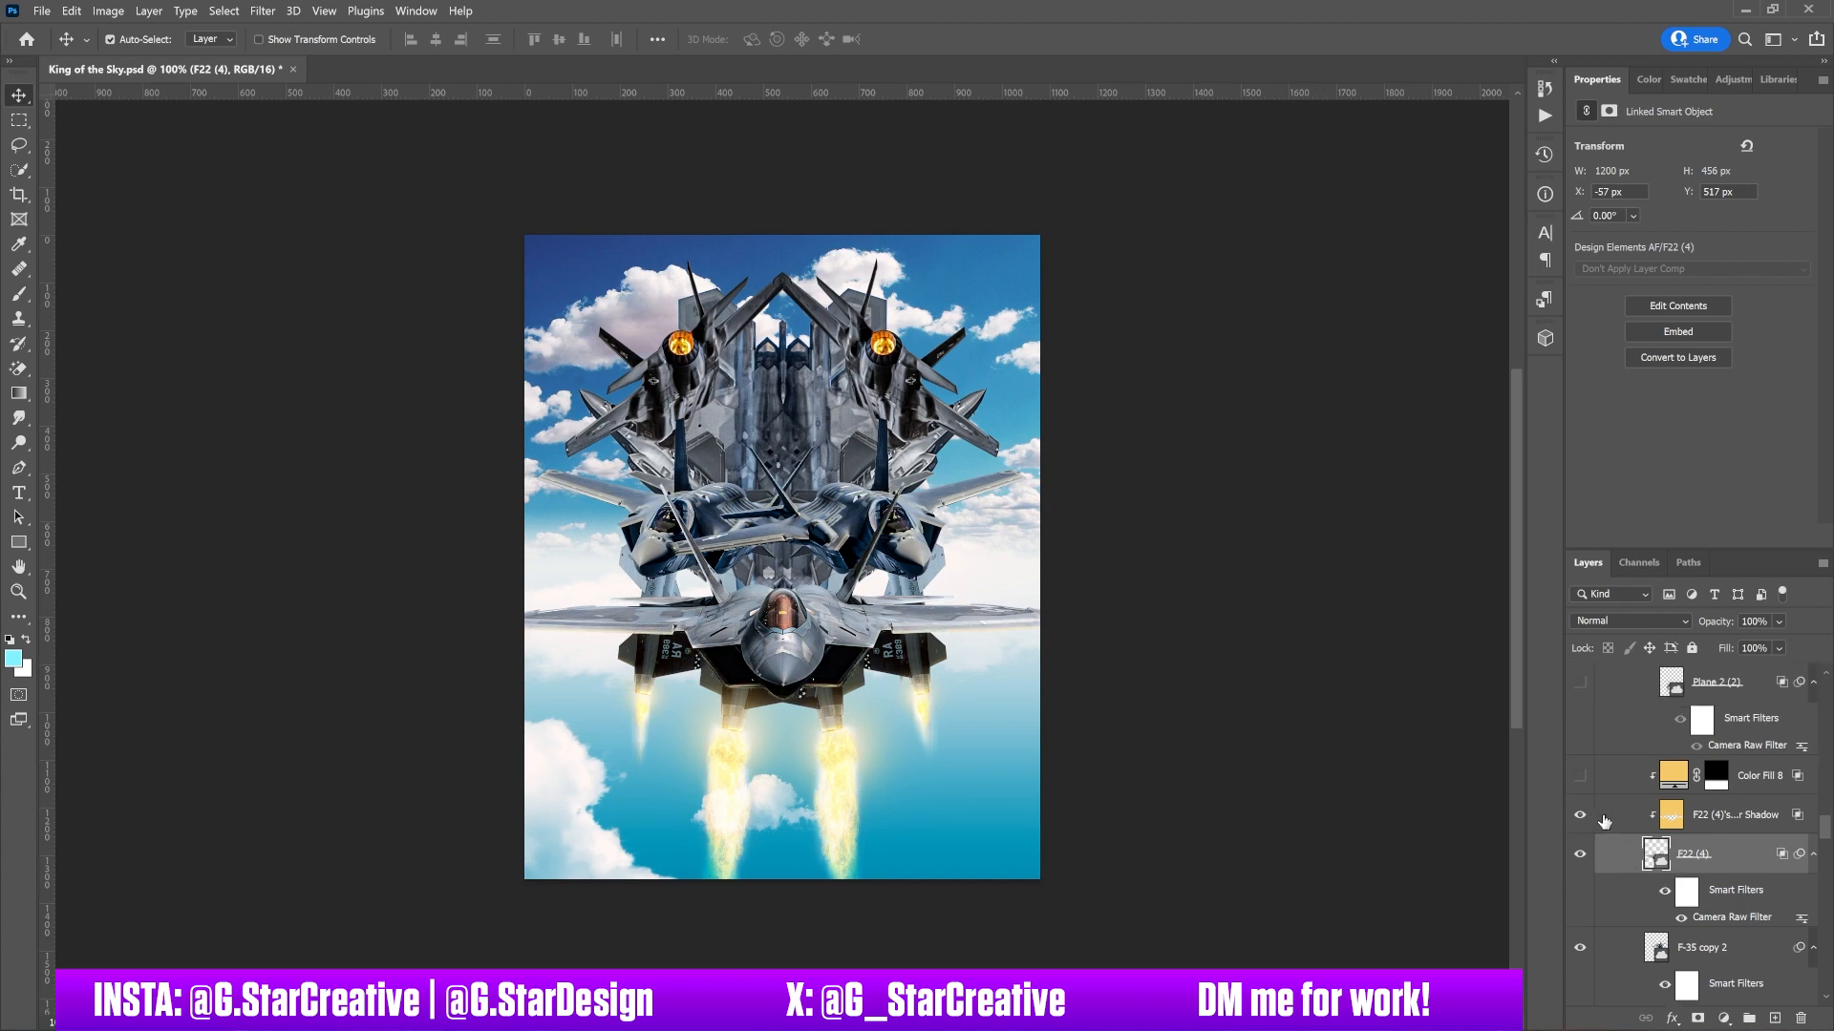
{"action": "left_click", "coordinate": [1579, 817]}
{"action": "left_click", "coordinate": [1579, 818]}
{"action": "left_click", "coordinate": [1580, 779]}
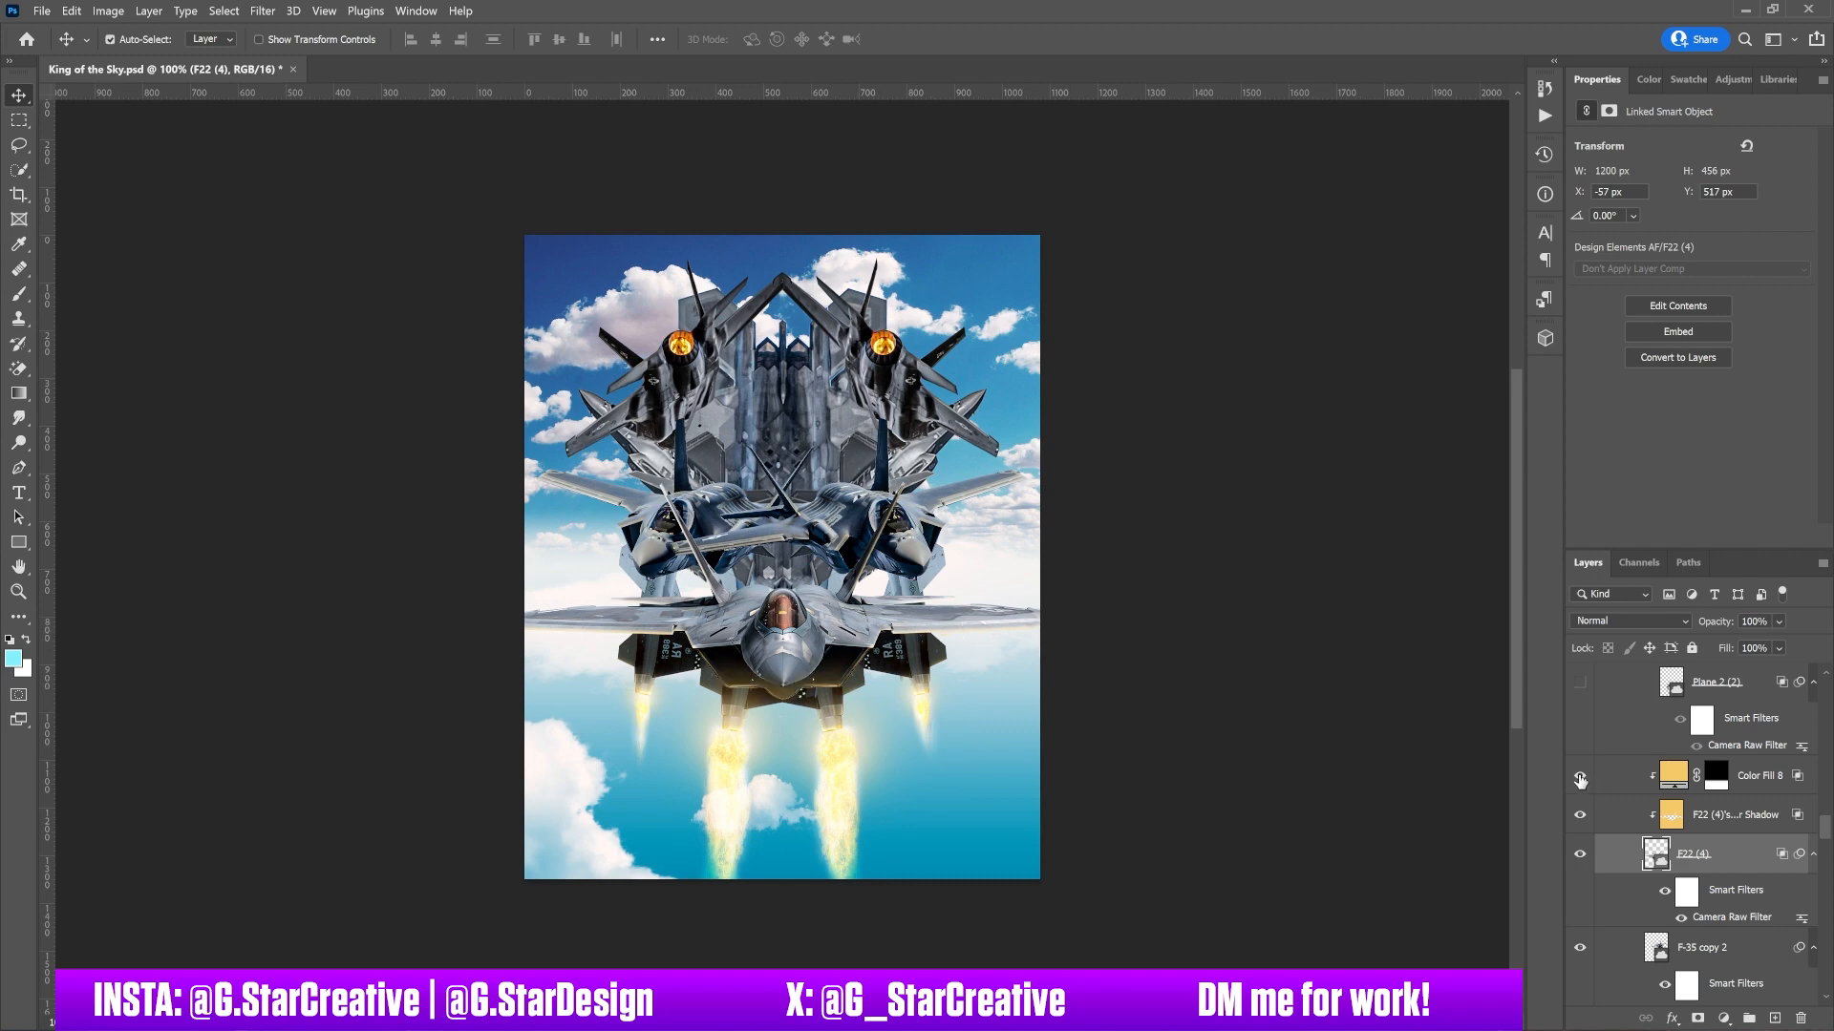
- Make Plane 2 (2) and its clipped shadow visible in Group 80, and compare the shadow off and on
{"action": "scroll", "coordinate": [1580, 778], "scroll_direction": "up", "scroll_amount": 1}
{"action": "left_click", "coordinate": [1580, 730]}
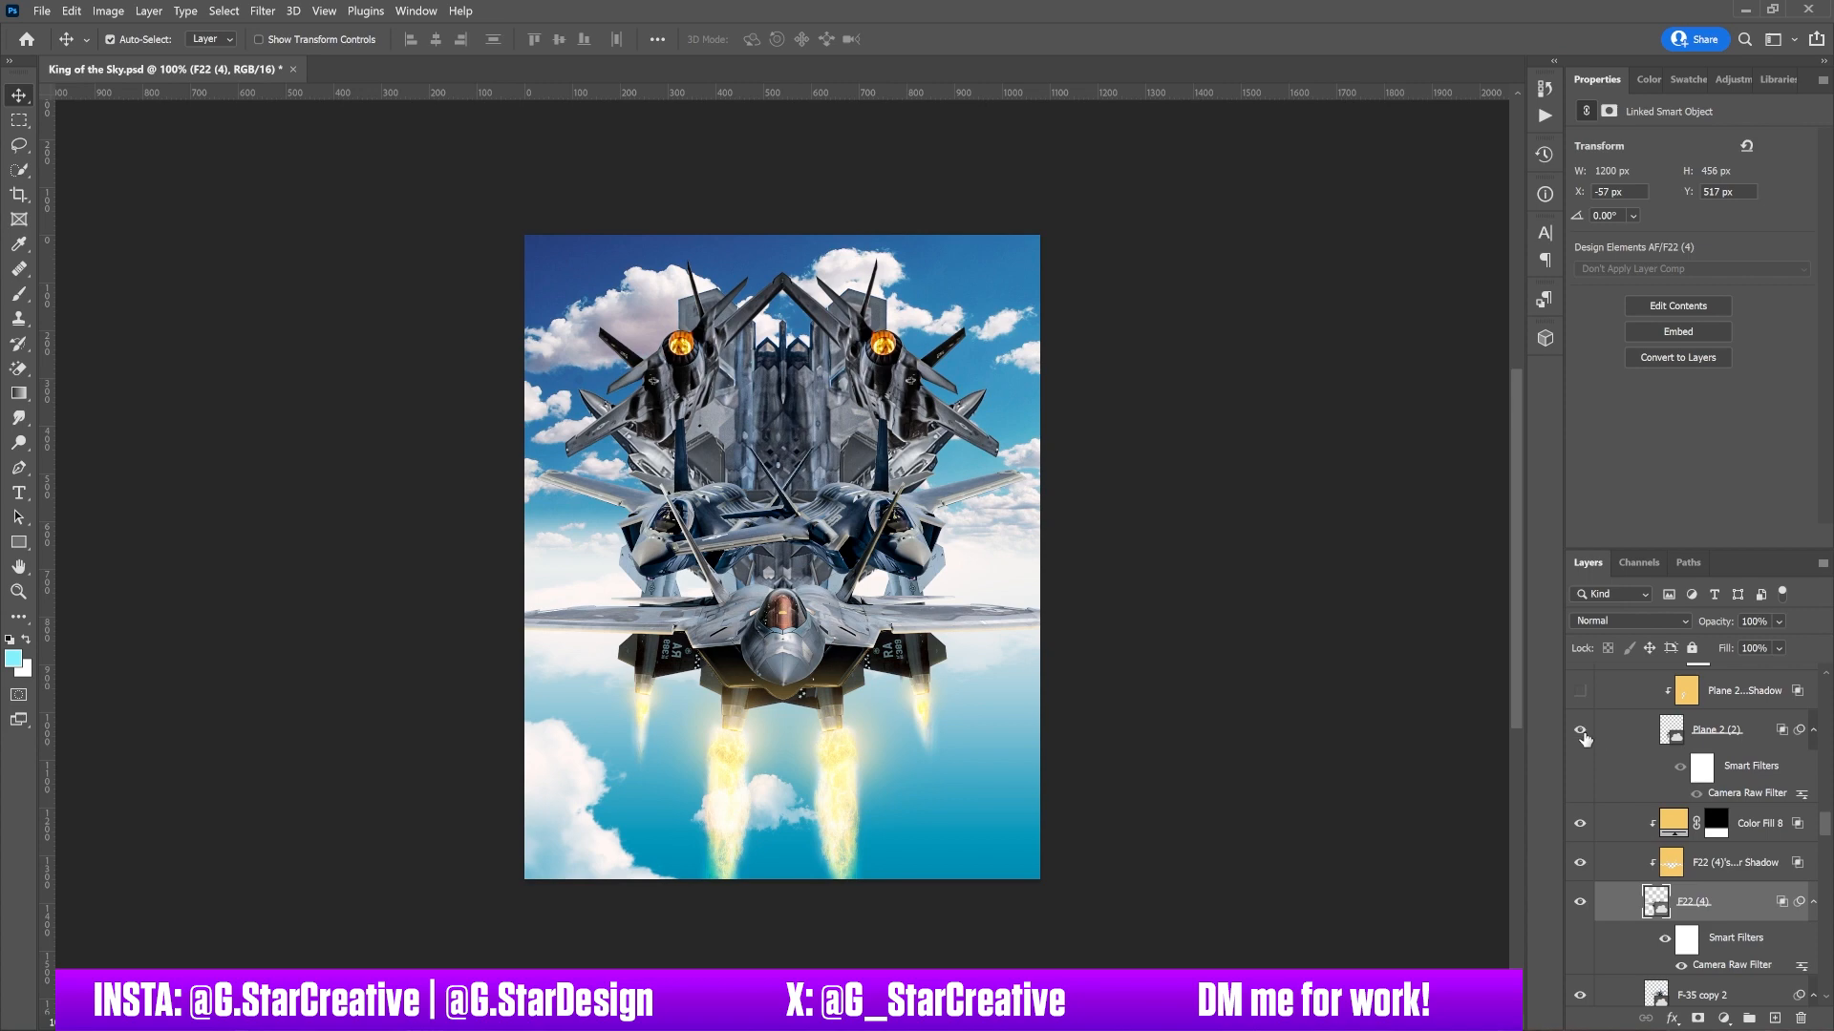
{"action": "scroll", "coordinate": [1634, 748], "scroll_direction": "up", "scroll_amount": 1}
{"action": "left_click", "coordinate": [1581, 738]}
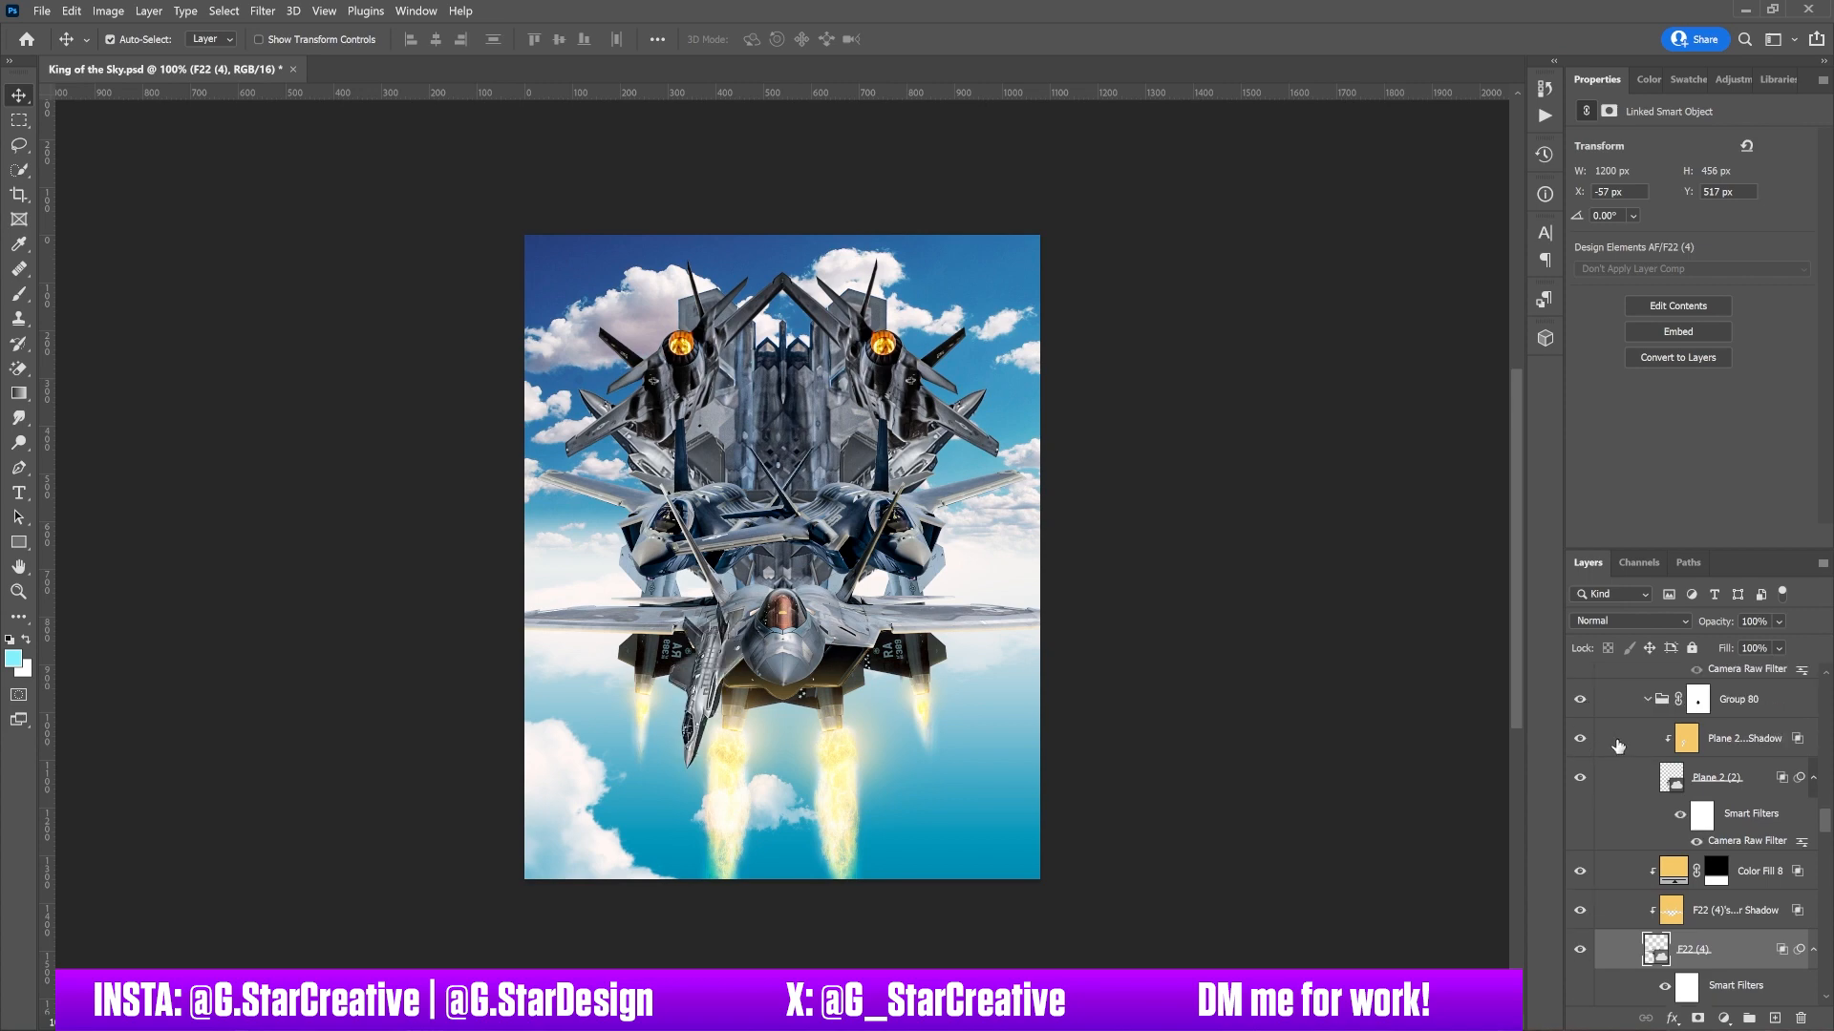
{"action": "scroll", "coordinate": [1617, 746], "scroll_direction": "up", "scroll_amount": 2}
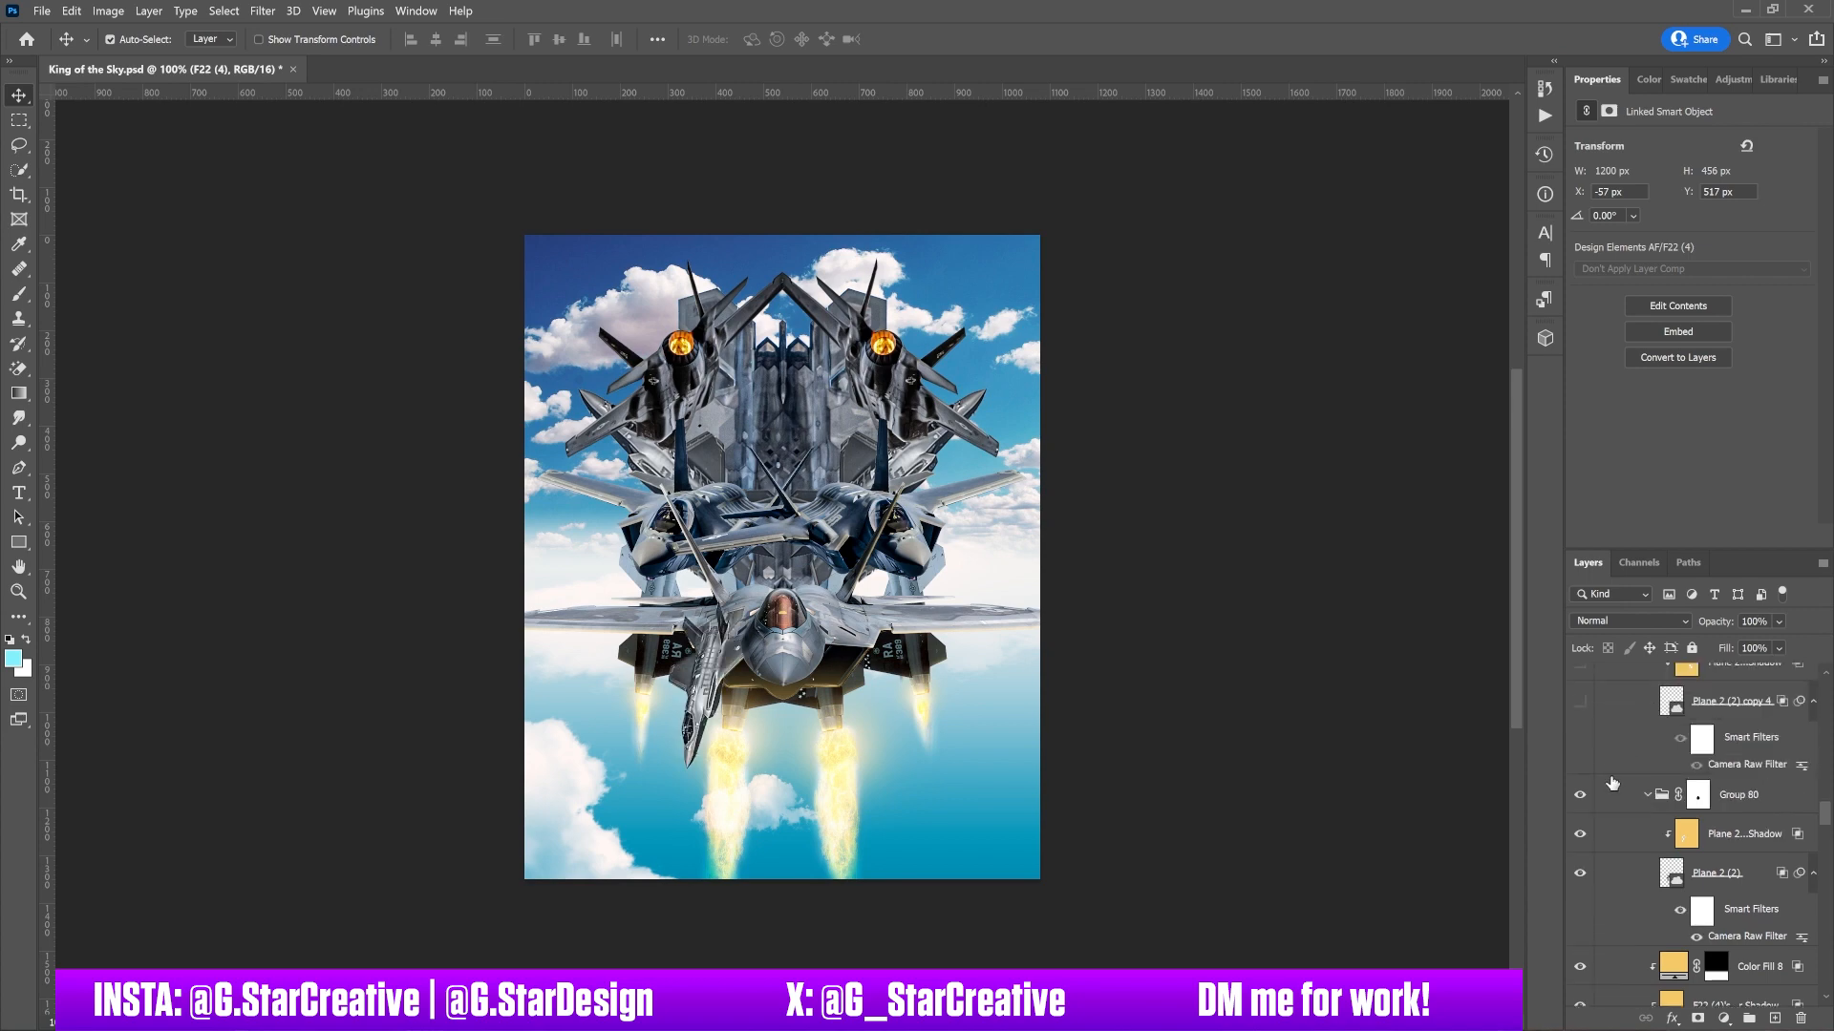
{"action": "left_click", "coordinate": [1581, 836]}
{"action": "left_click", "coordinate": [1581, 836]}
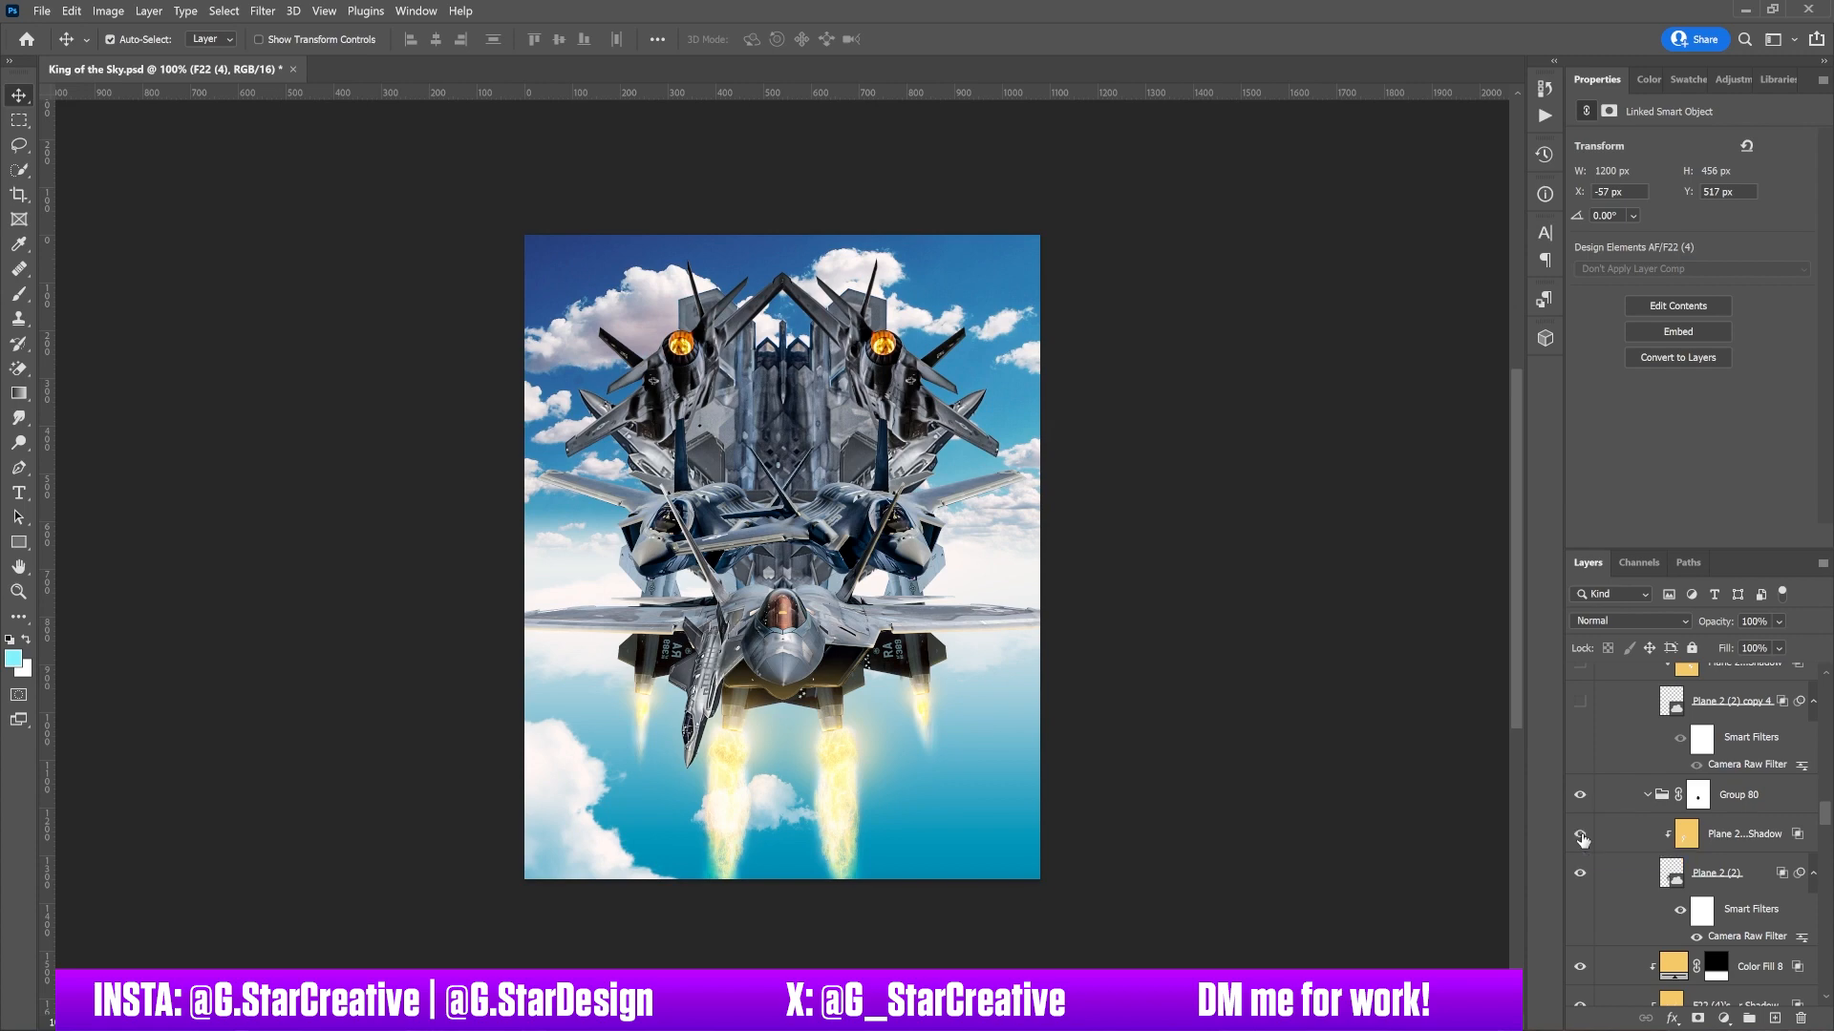
- Make Plane 2 (2) copy 4 and its clipped shadow visible in Group 79
{"action": "scroll", "coordinate": [1583, 837], "scroll_direction": "up", "scroll_amount": 2}
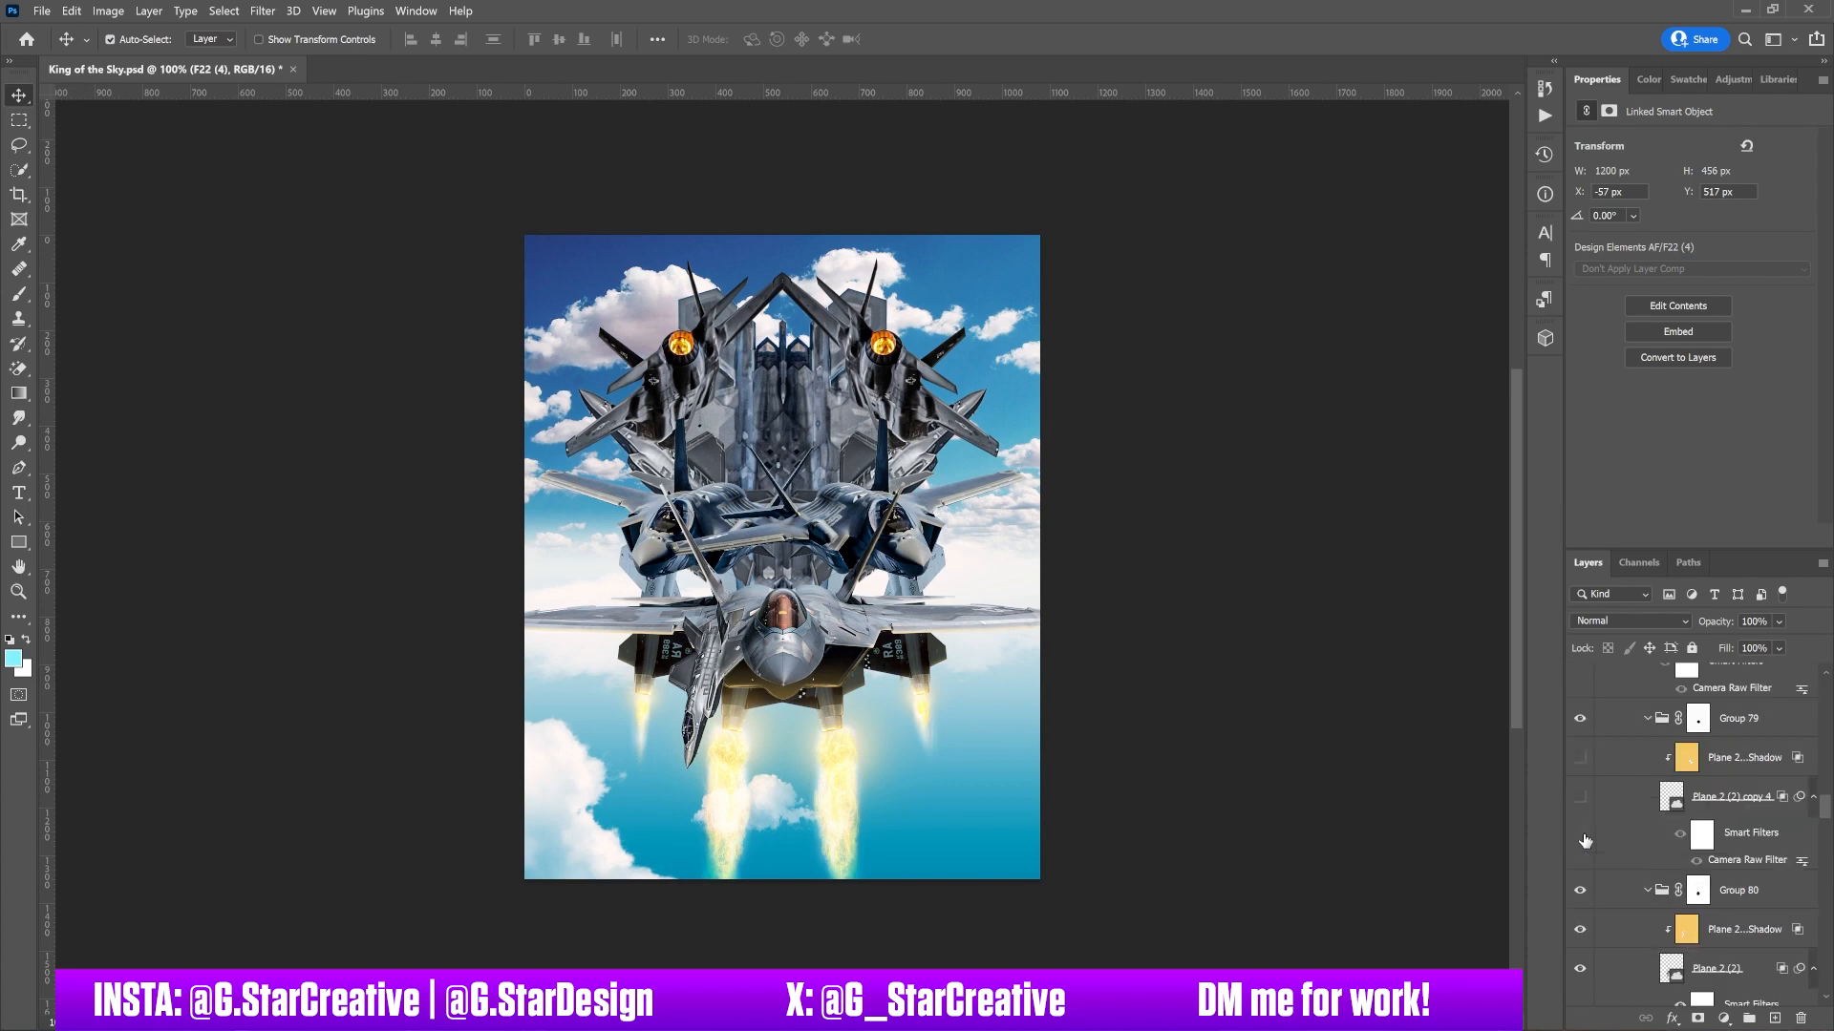
{"action": "left_click", "coordinate": [1581, 797]}
{"action": "left_click", "coordinate": [1579, 766]}
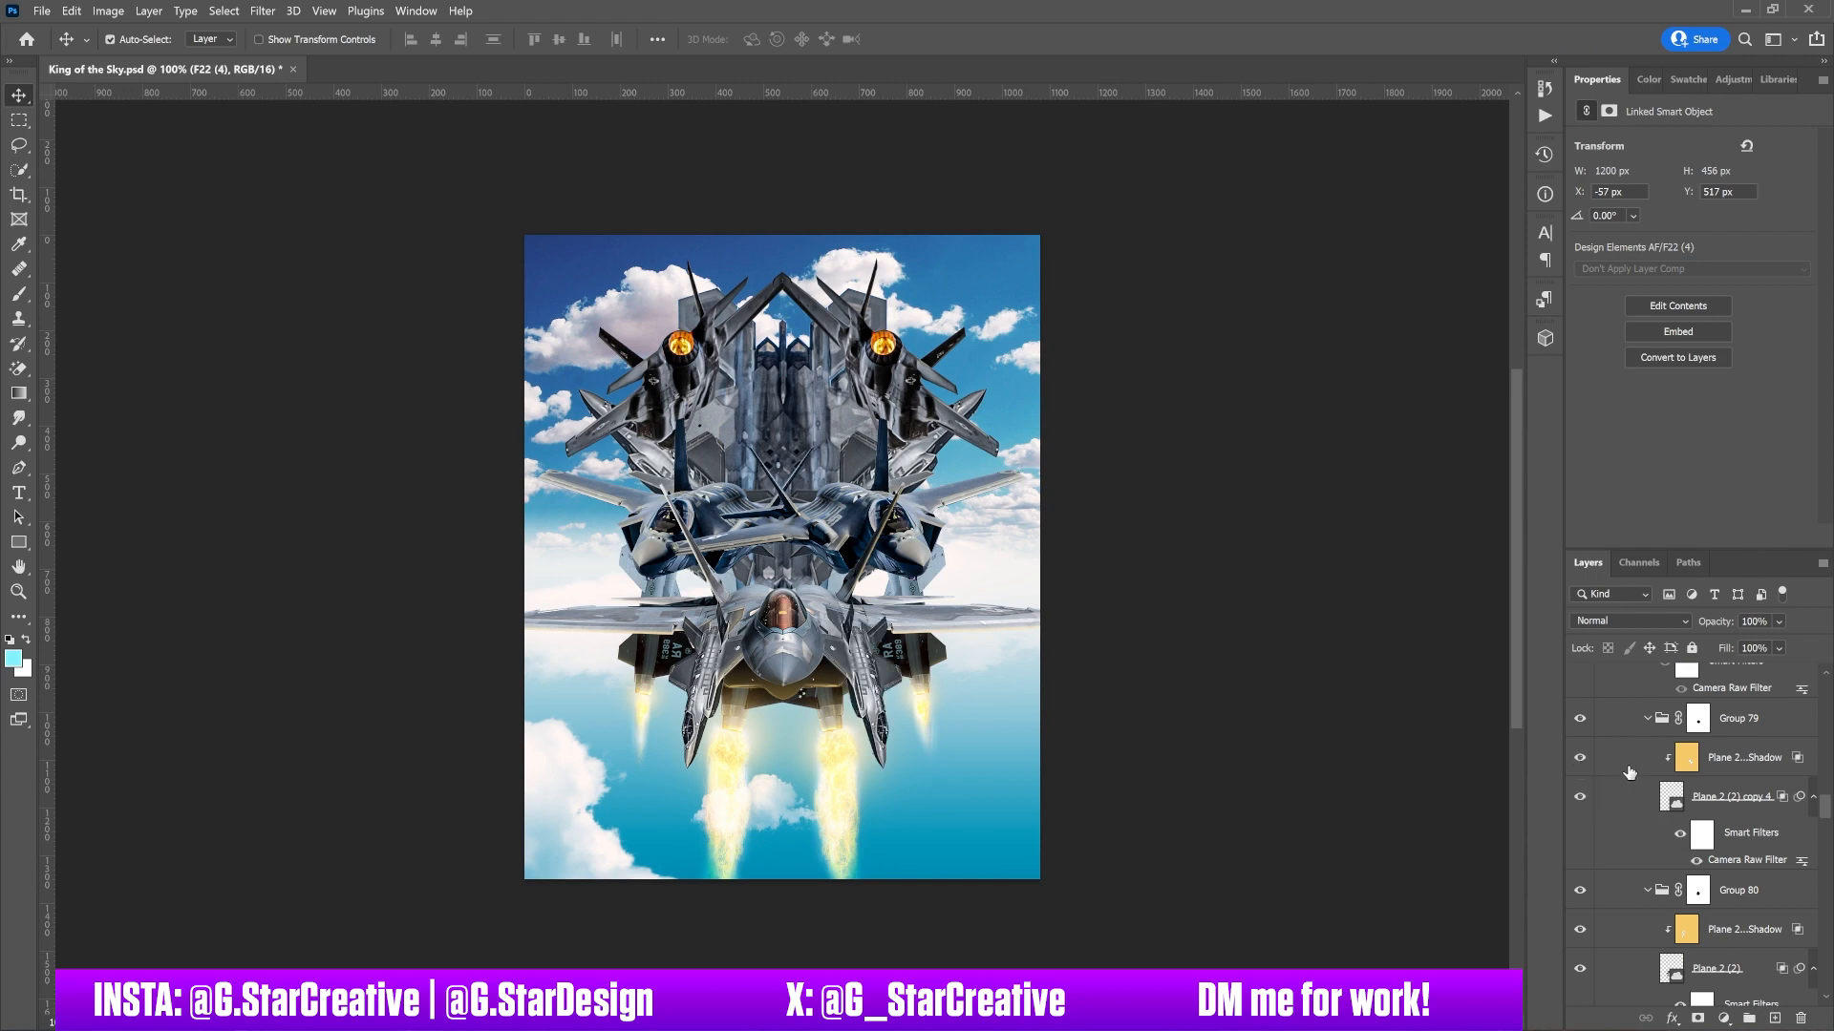
- Make the F22 (3) copy 2 jet visible together with its clipped shadow and Layer 15
{"action": "scroll", "coordinate": [1625, 767], "scroll_direction": "up", "scroll_amount": 1}
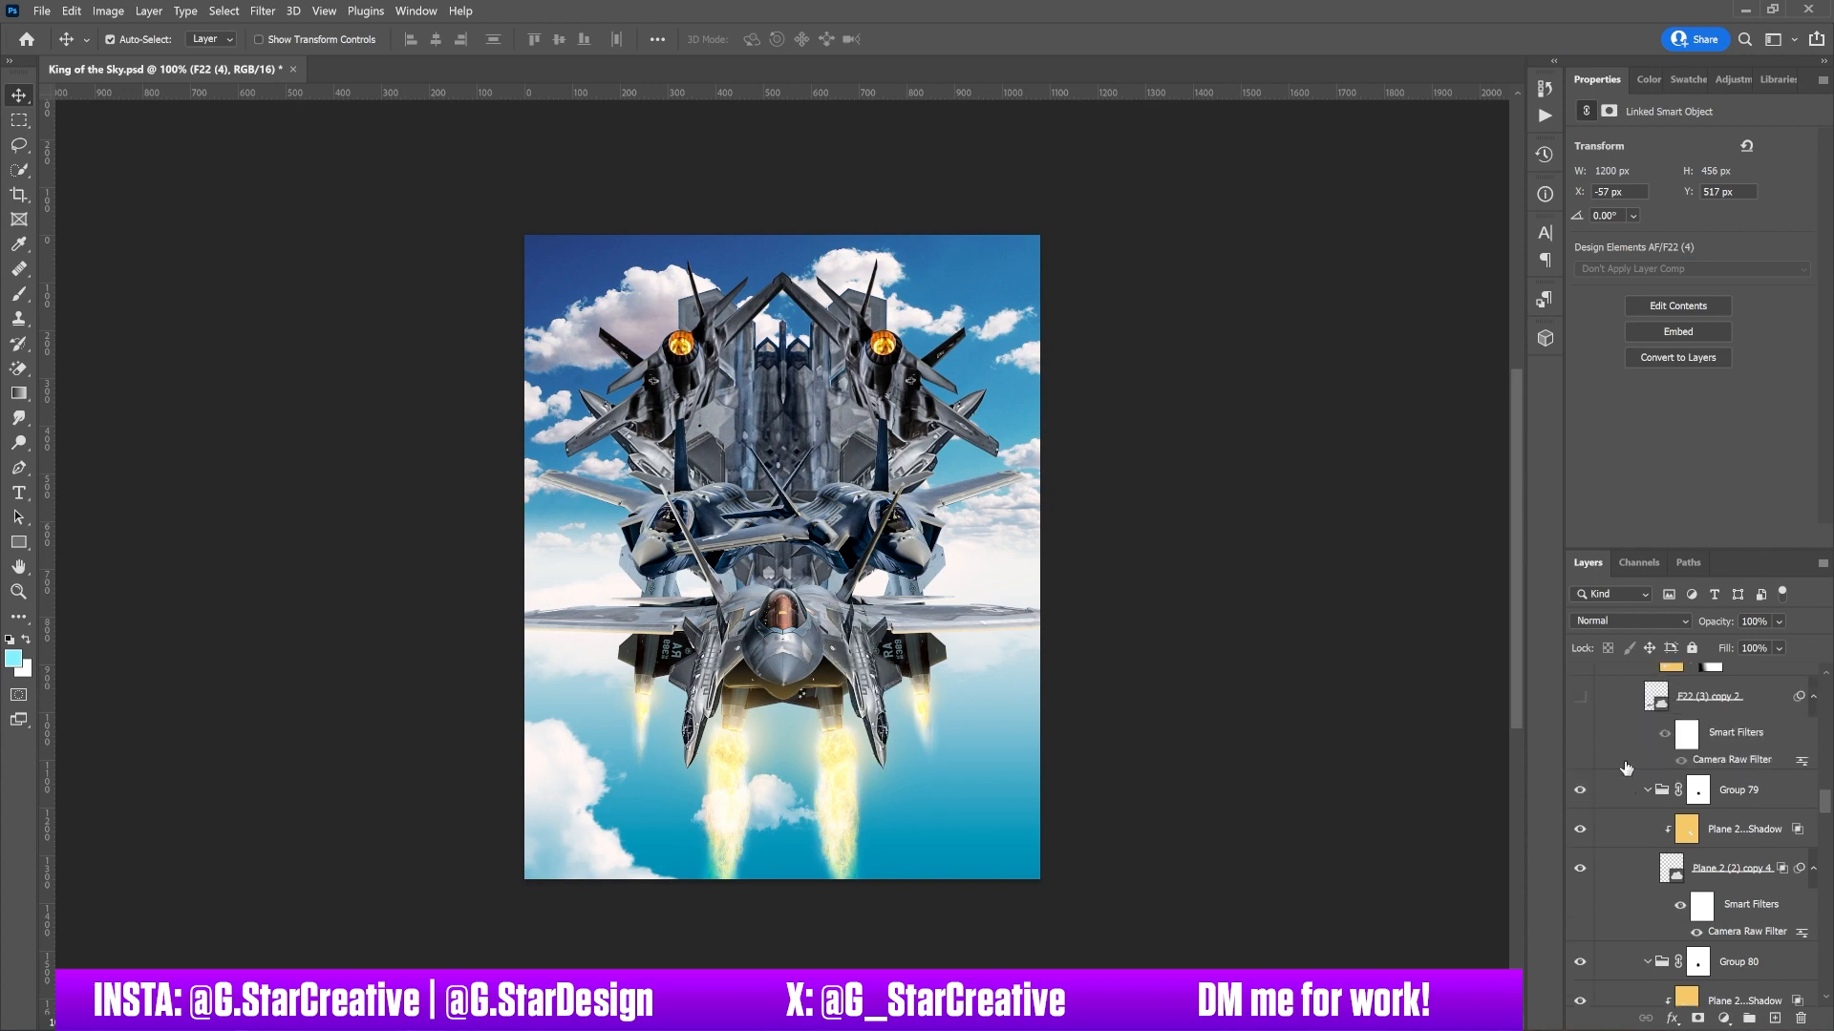
{"action": "left_click", "coordinate": [1581, 705]}
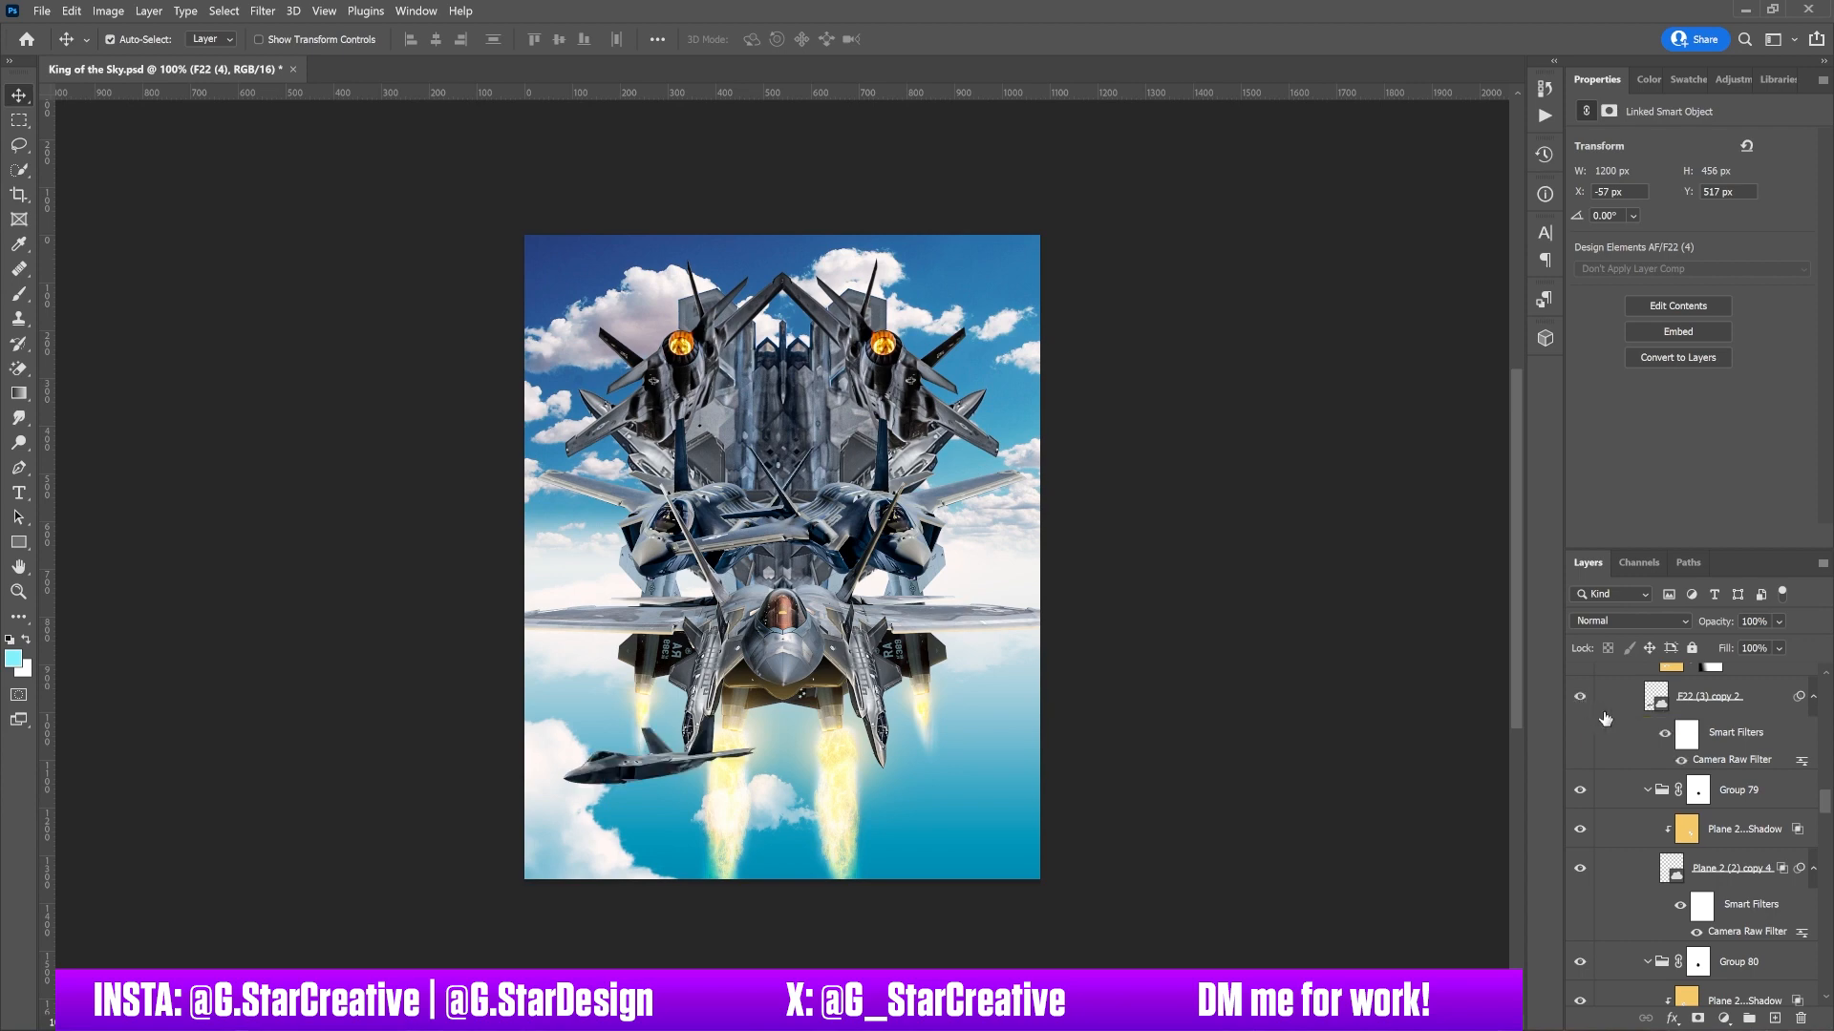
{"action": "scroll", "coordinate": [1610, 718], "scroll_direction": "up", "scroll_amount": 1}
{"action": "left_click", "coordinate": [1581, 754]}
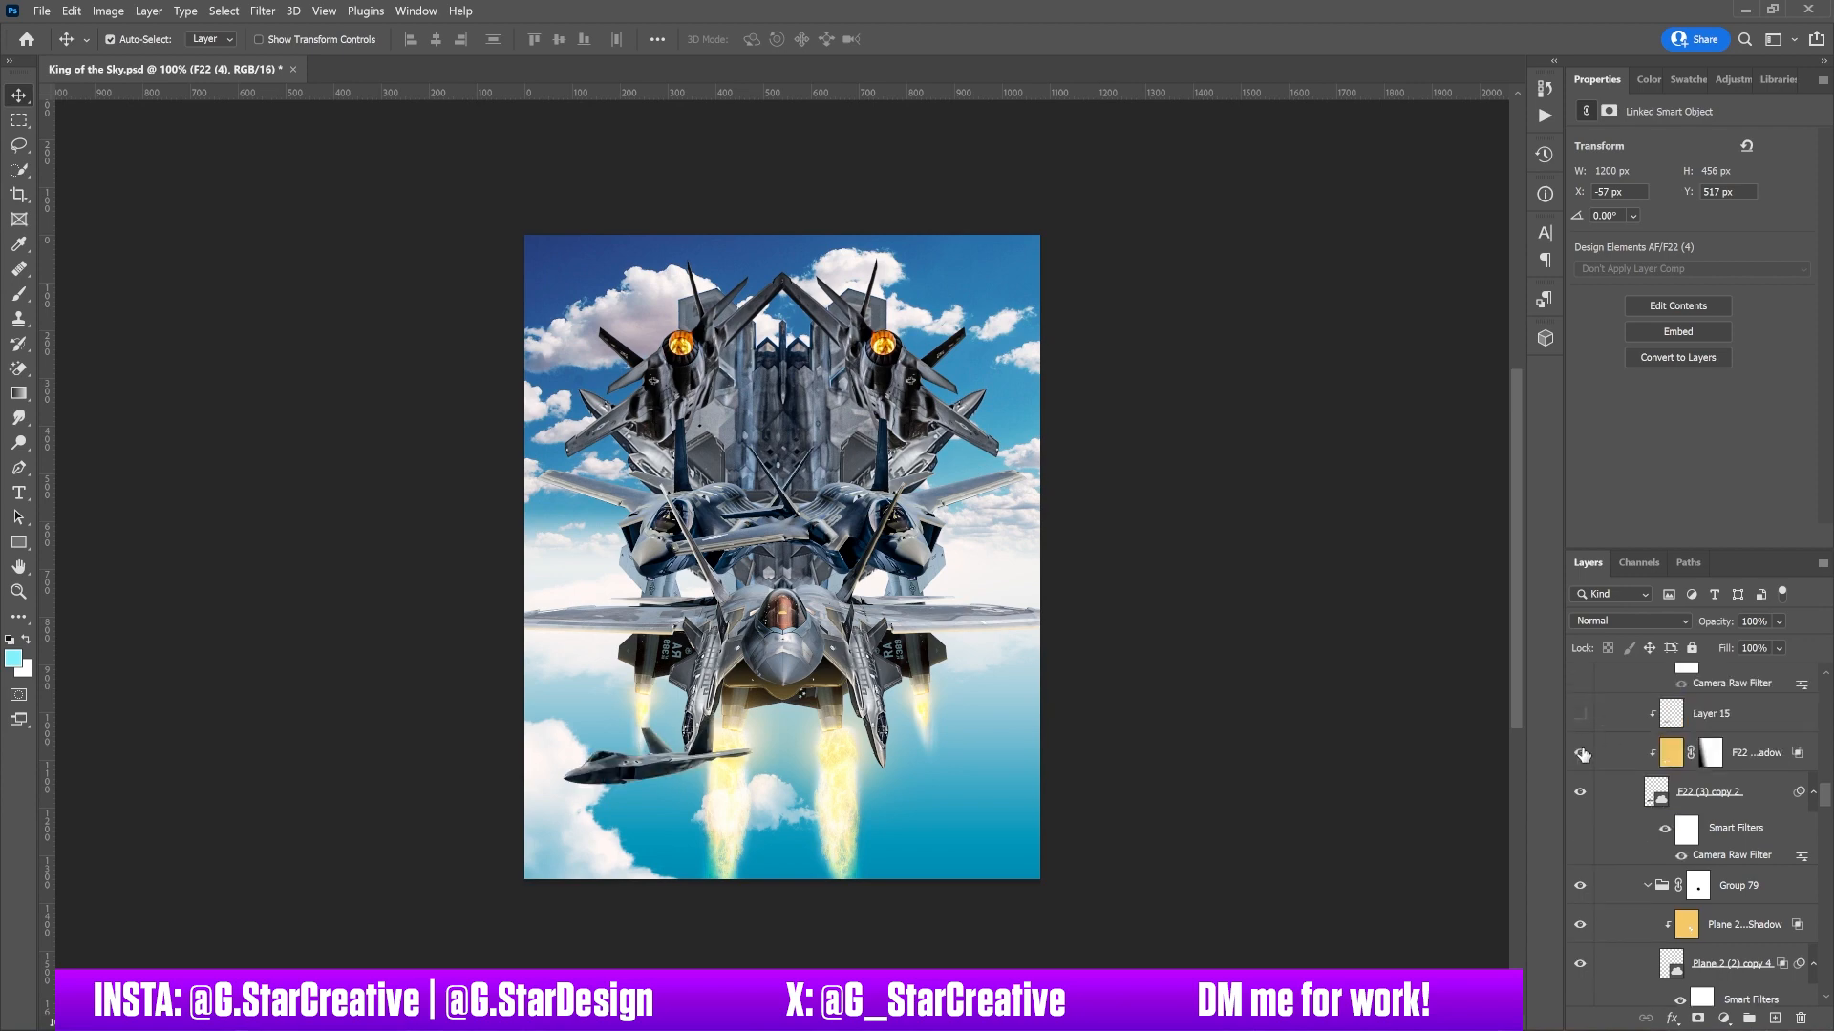
{"action": "left_click", "coordinate": [1580, 713]}
- Make the F22 (3) copy jet visible together with its clipped shadow and Layer 16
{"action": "scroll", "coordinate": [1634, 747], "scroll_direction": "up", "scroll_amount": 1}
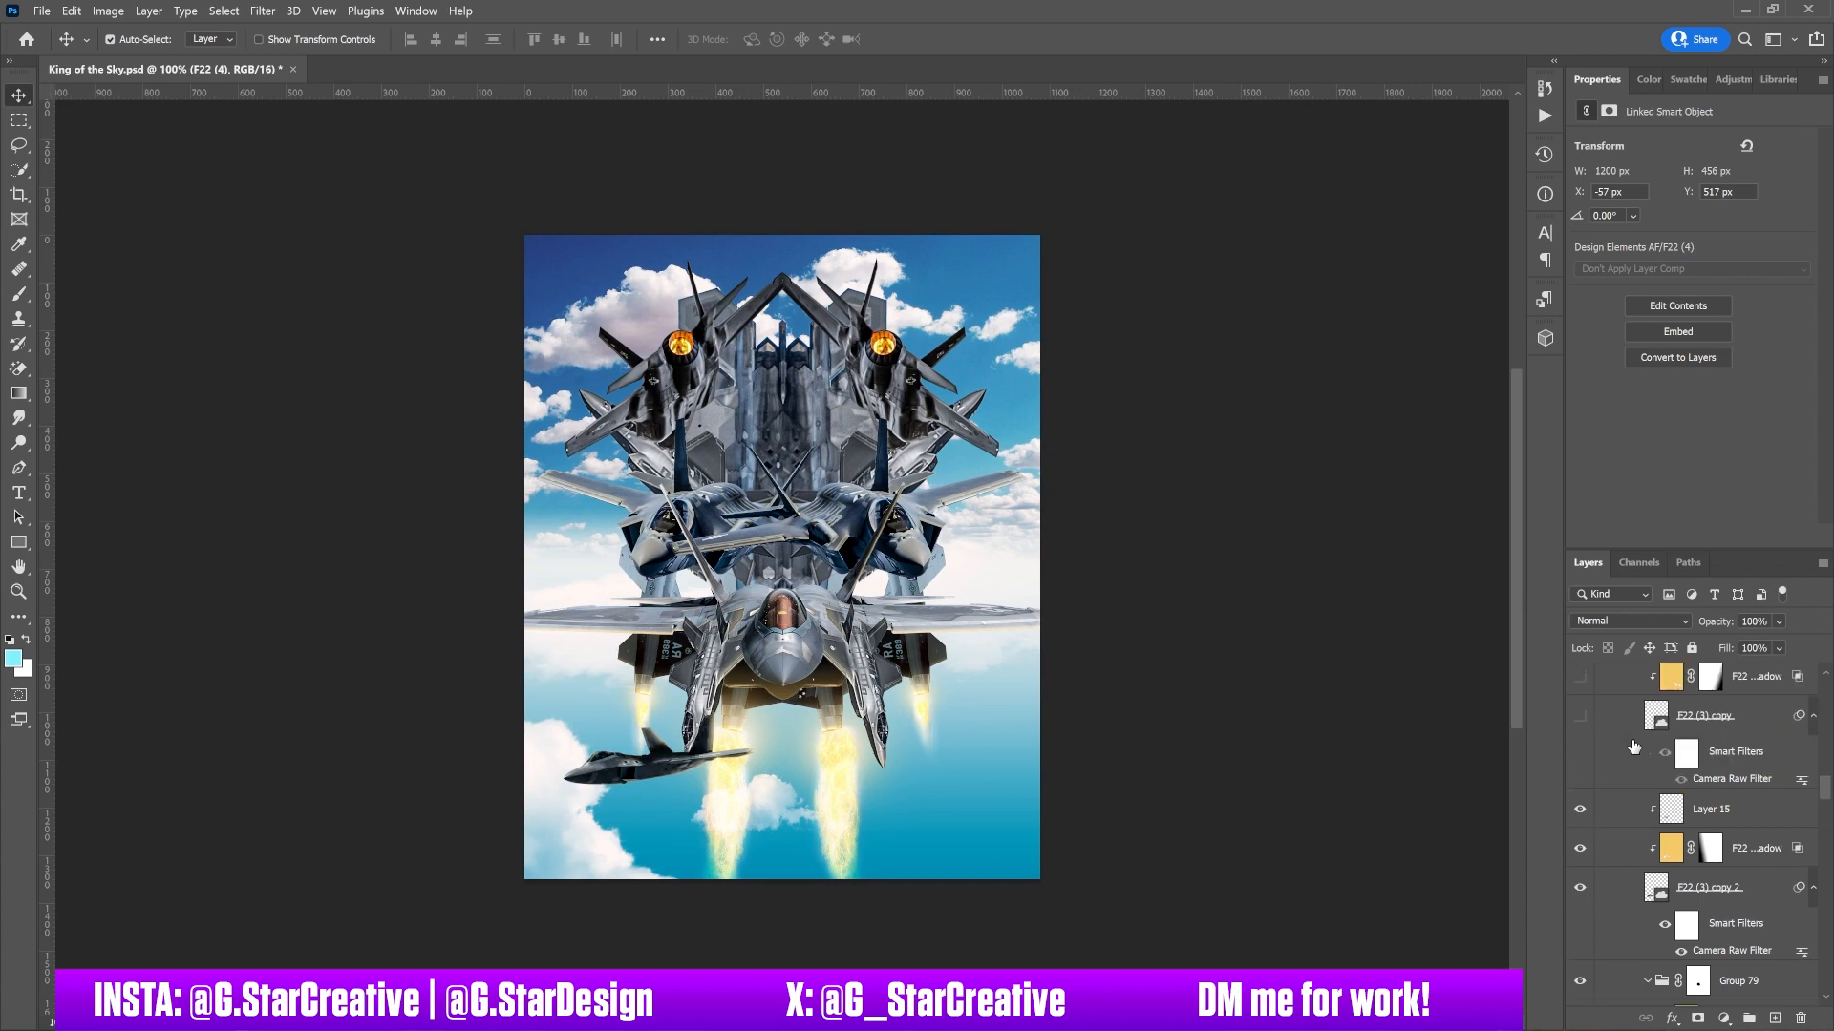
{"action": "left_click", "coordinate": [1580, 716]}
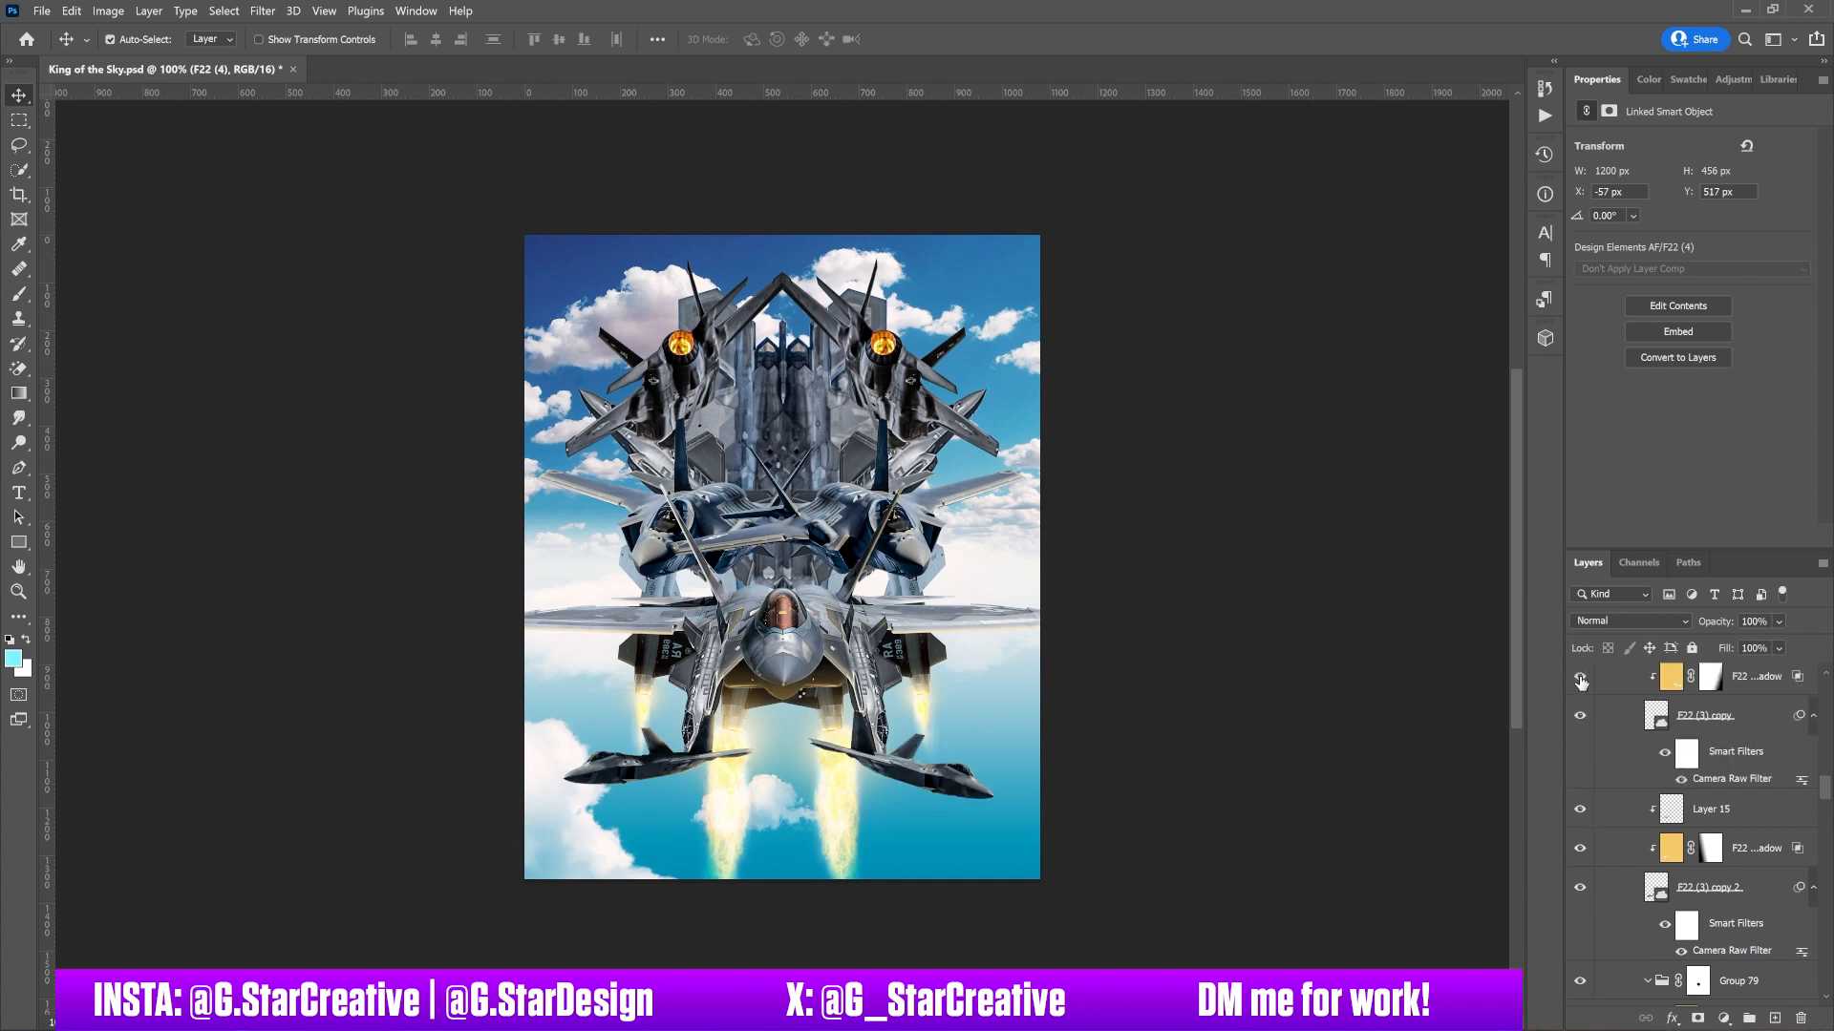
{"action": "scroll", "coordinate": [1577, 755], "scroll_direction": "up", "scroll_amount": 2}
{"action": "left_click", "coordinate": [1581, 781]}
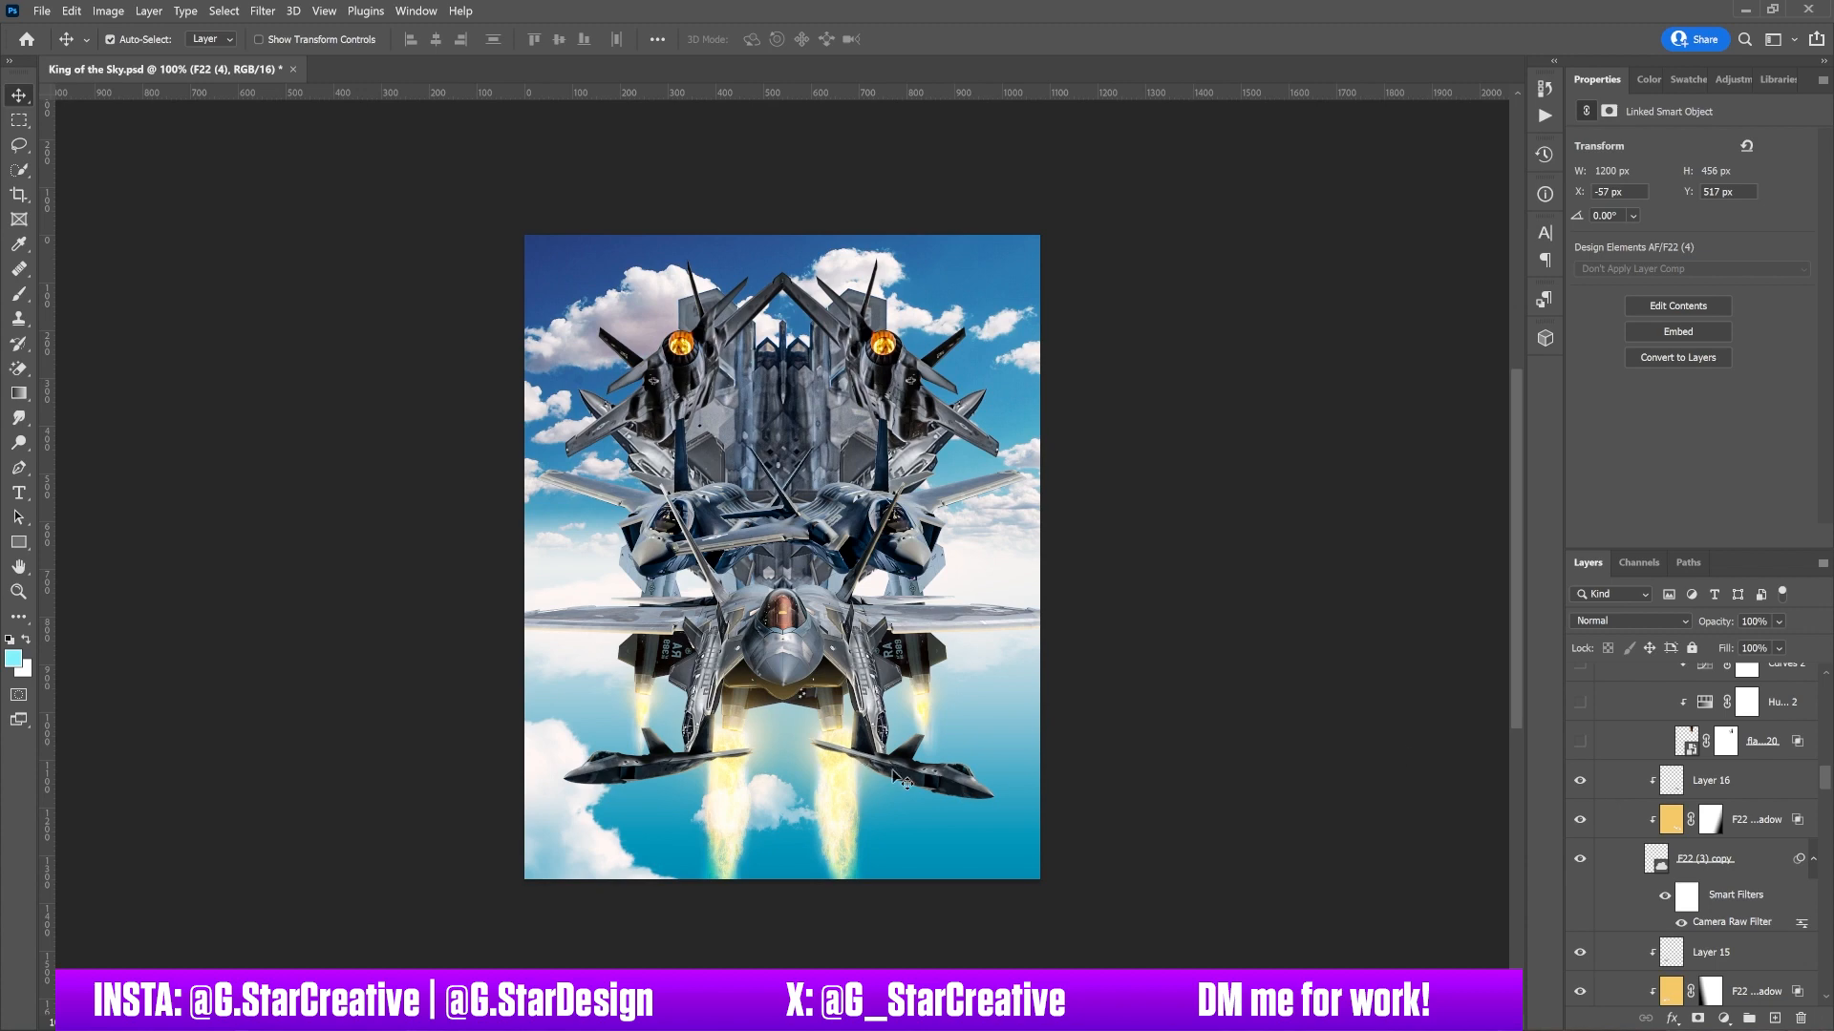
{"action": "left_click", "coordinate": [1578, 785]}
- Make the flame layer in Group 83 visible along with its Hue/Saturation 2 and Curves 2 adjustments
{"action": "scroll", "coordinate": [1662, 840], "scroll_direction": "up", "scroll_amount": 1}
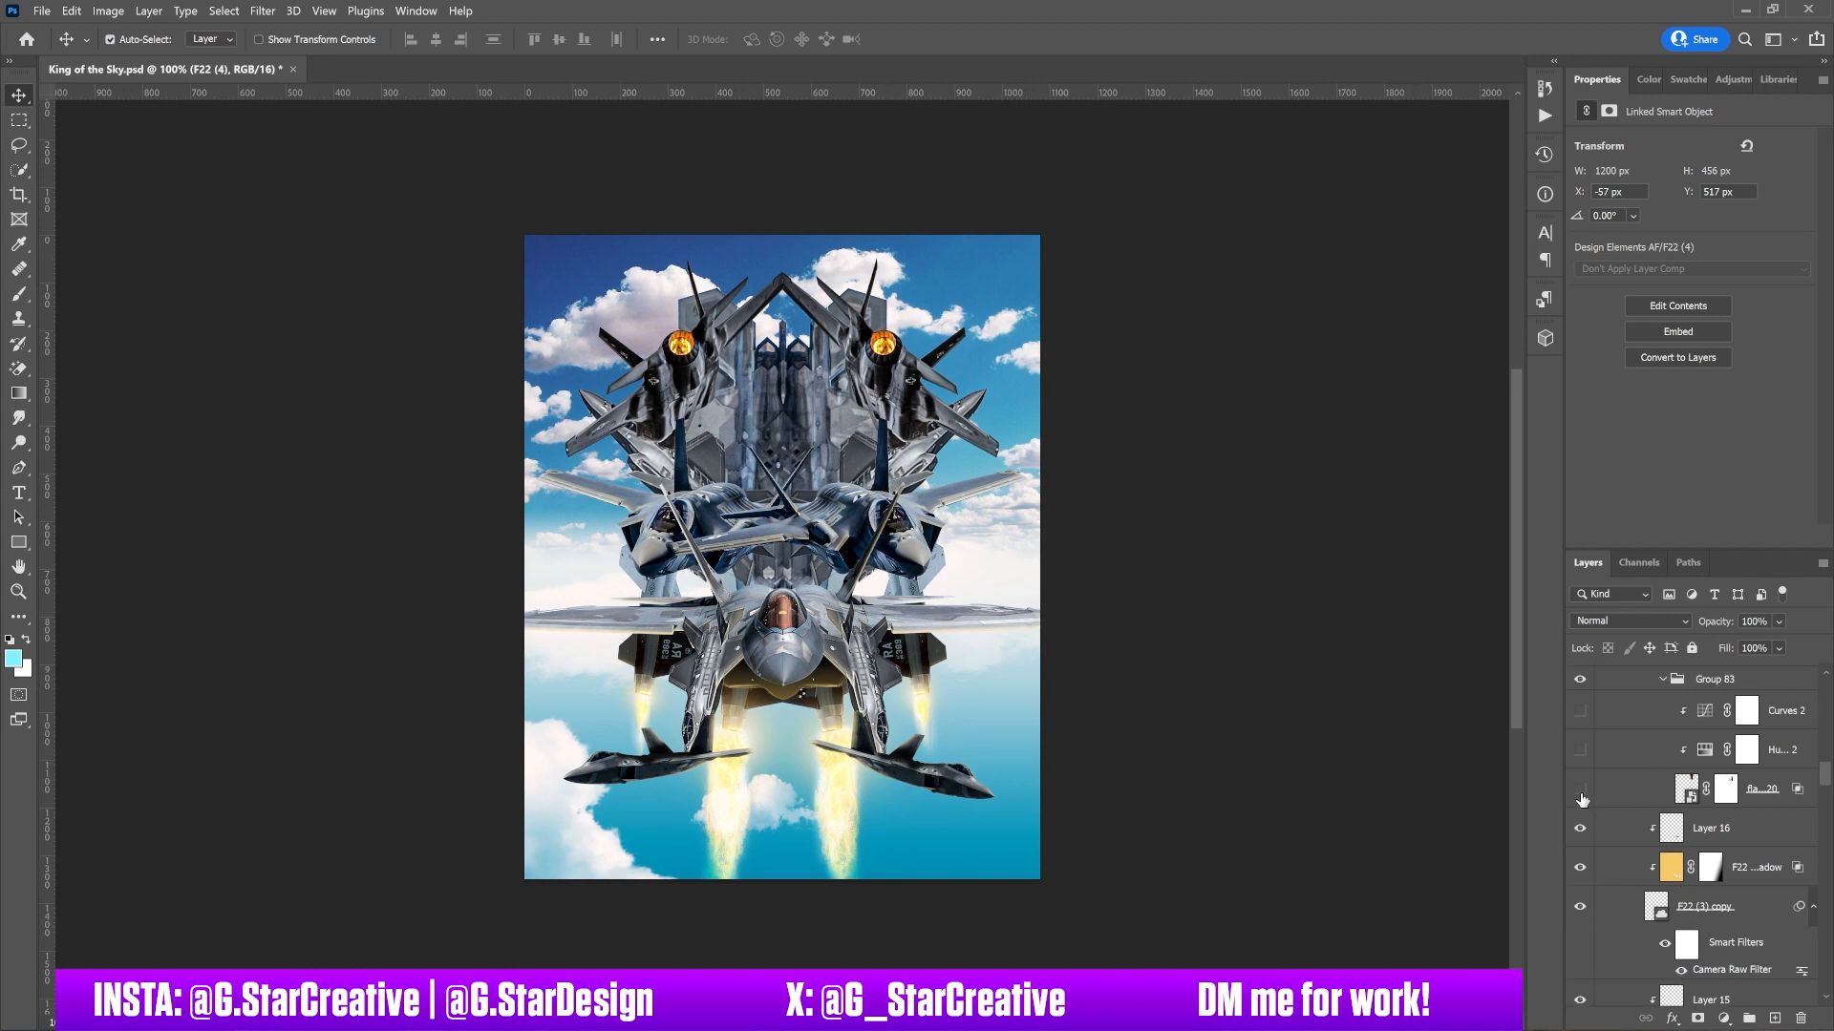
{"action": "left_click", "coordinate": [1580, 790]}
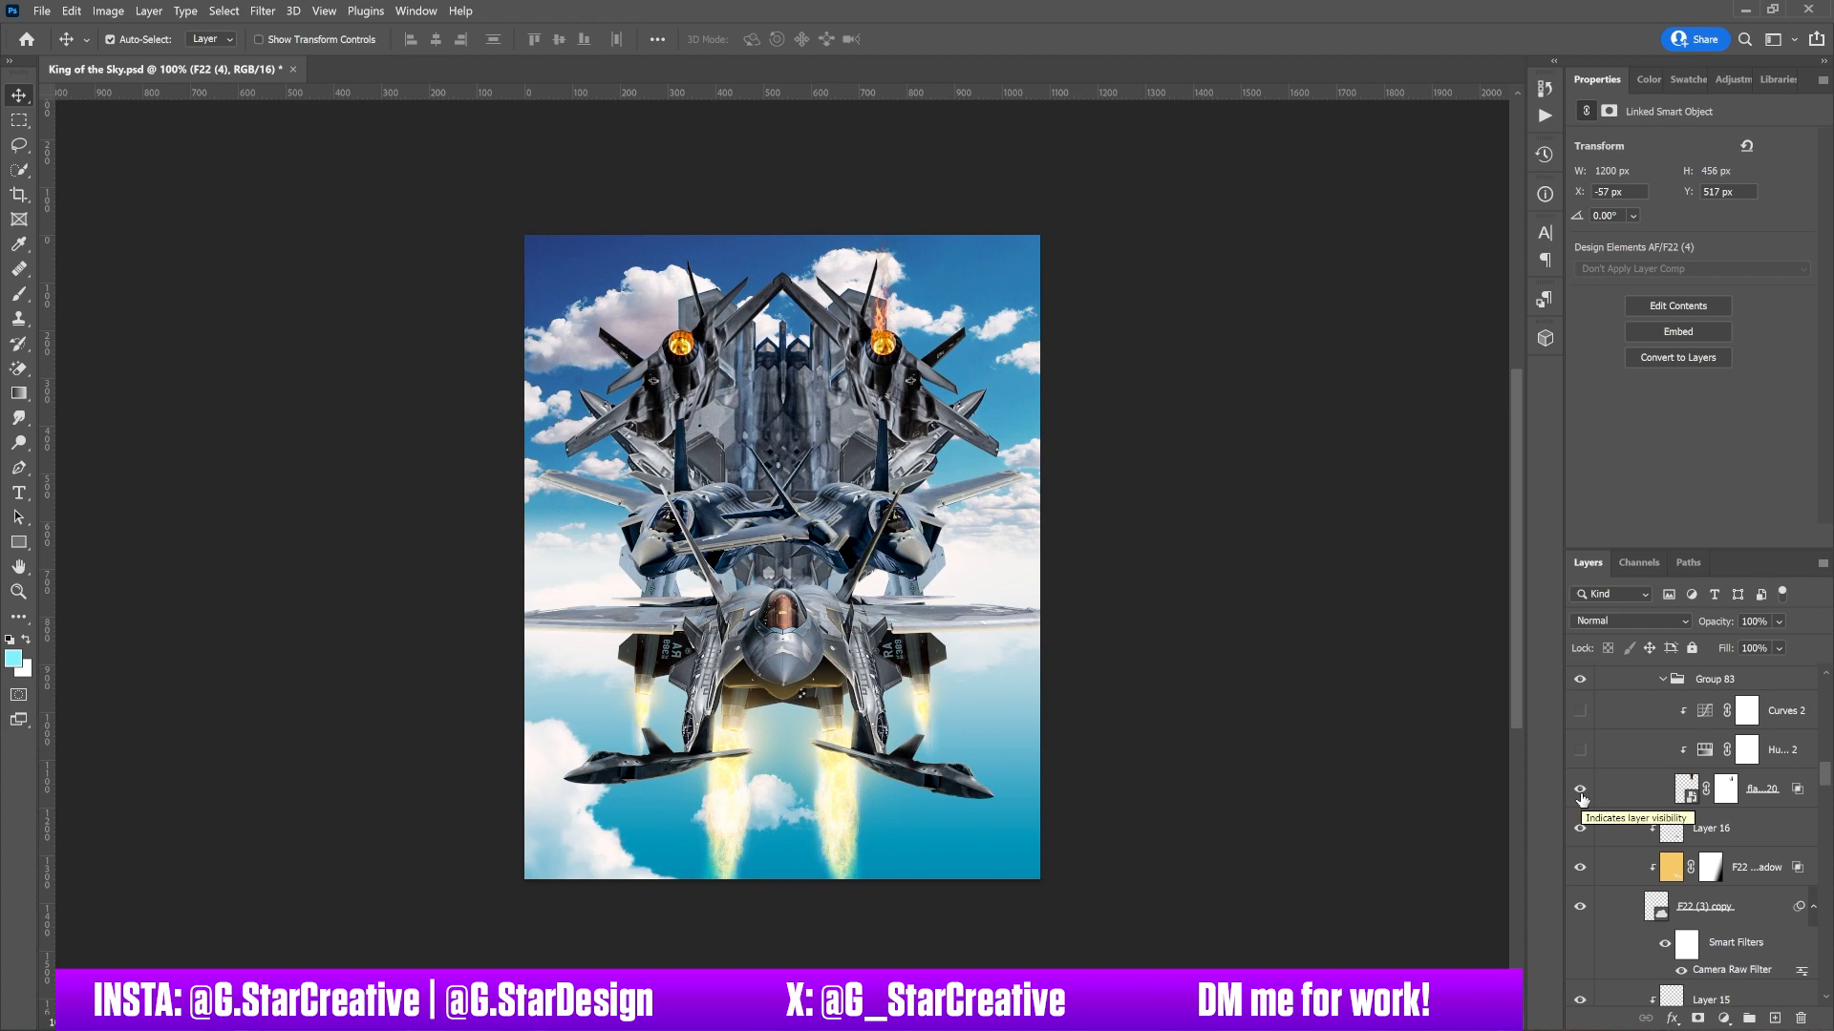
{"action": "left_click", "coordinate": [1580, 750]}
{"action": "left_click", "coordinate": [1580, 710]}
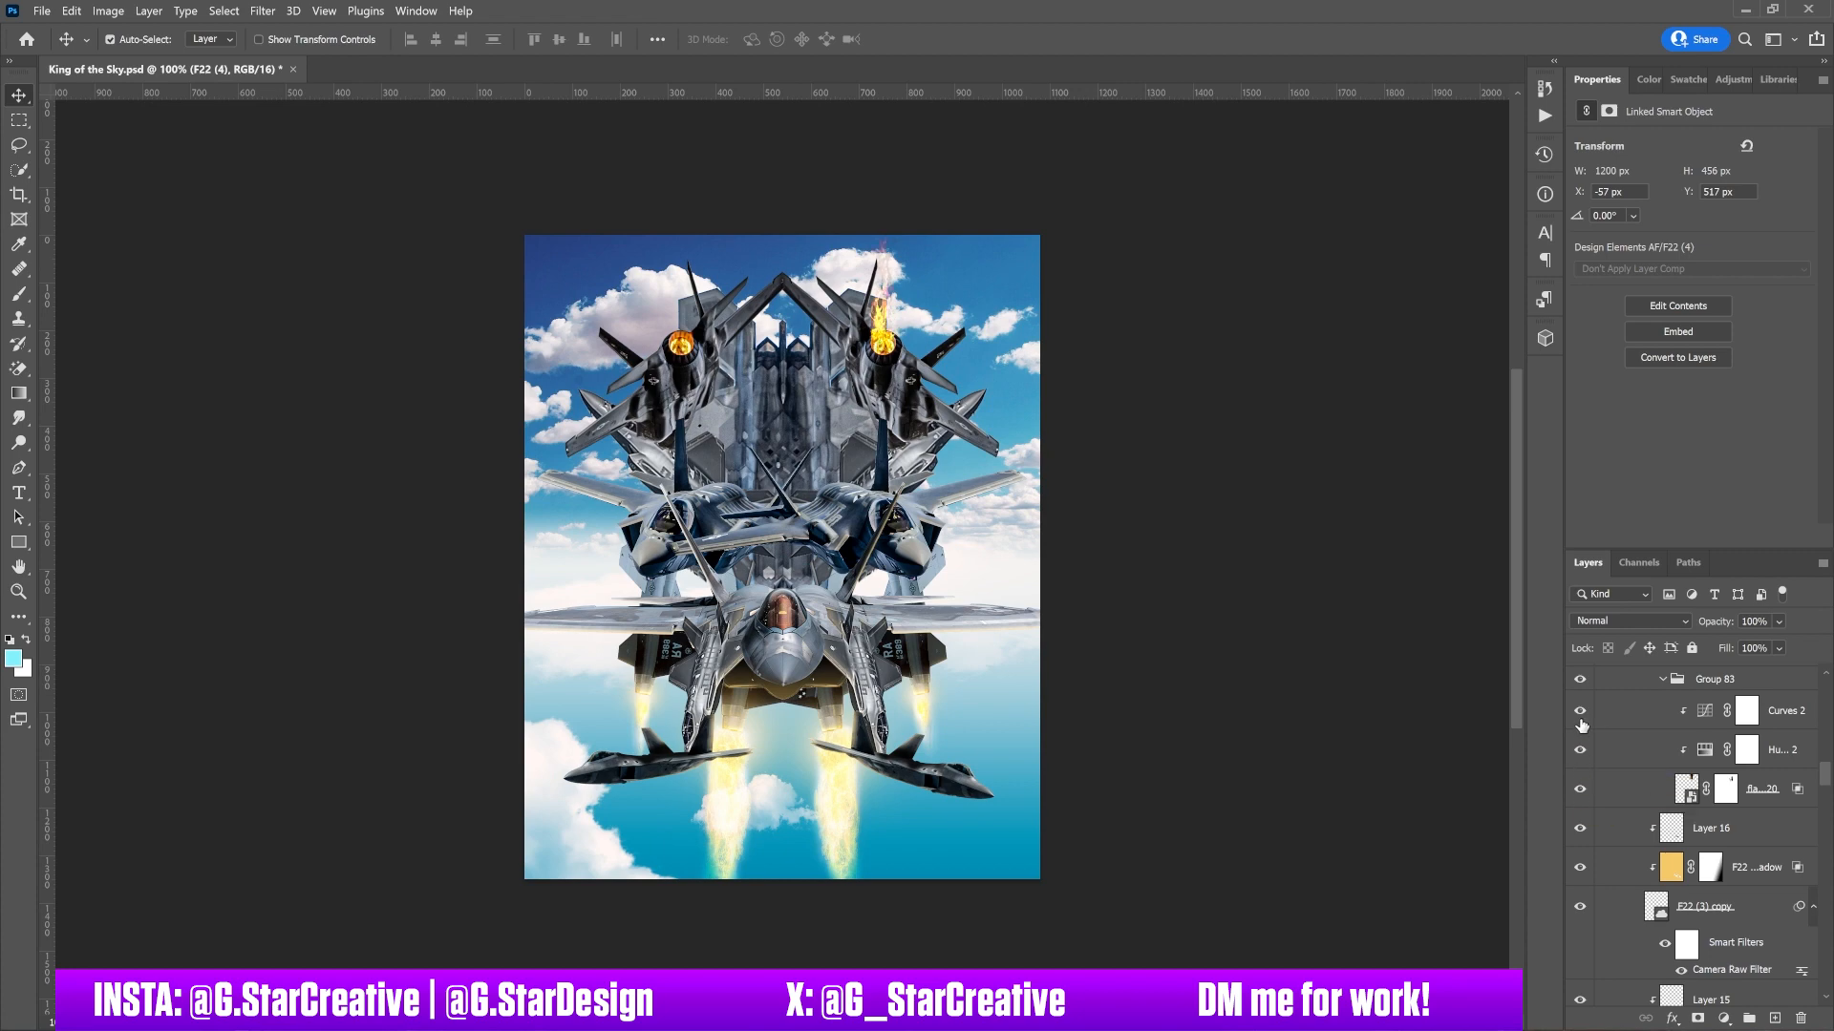
- Examine the Group 83 flame layer and its Hue/Saturation 2 and Curves 2 settings, comparing the image without and with the curves
{"action": "left_click", "coordinate": [1630, 793]}
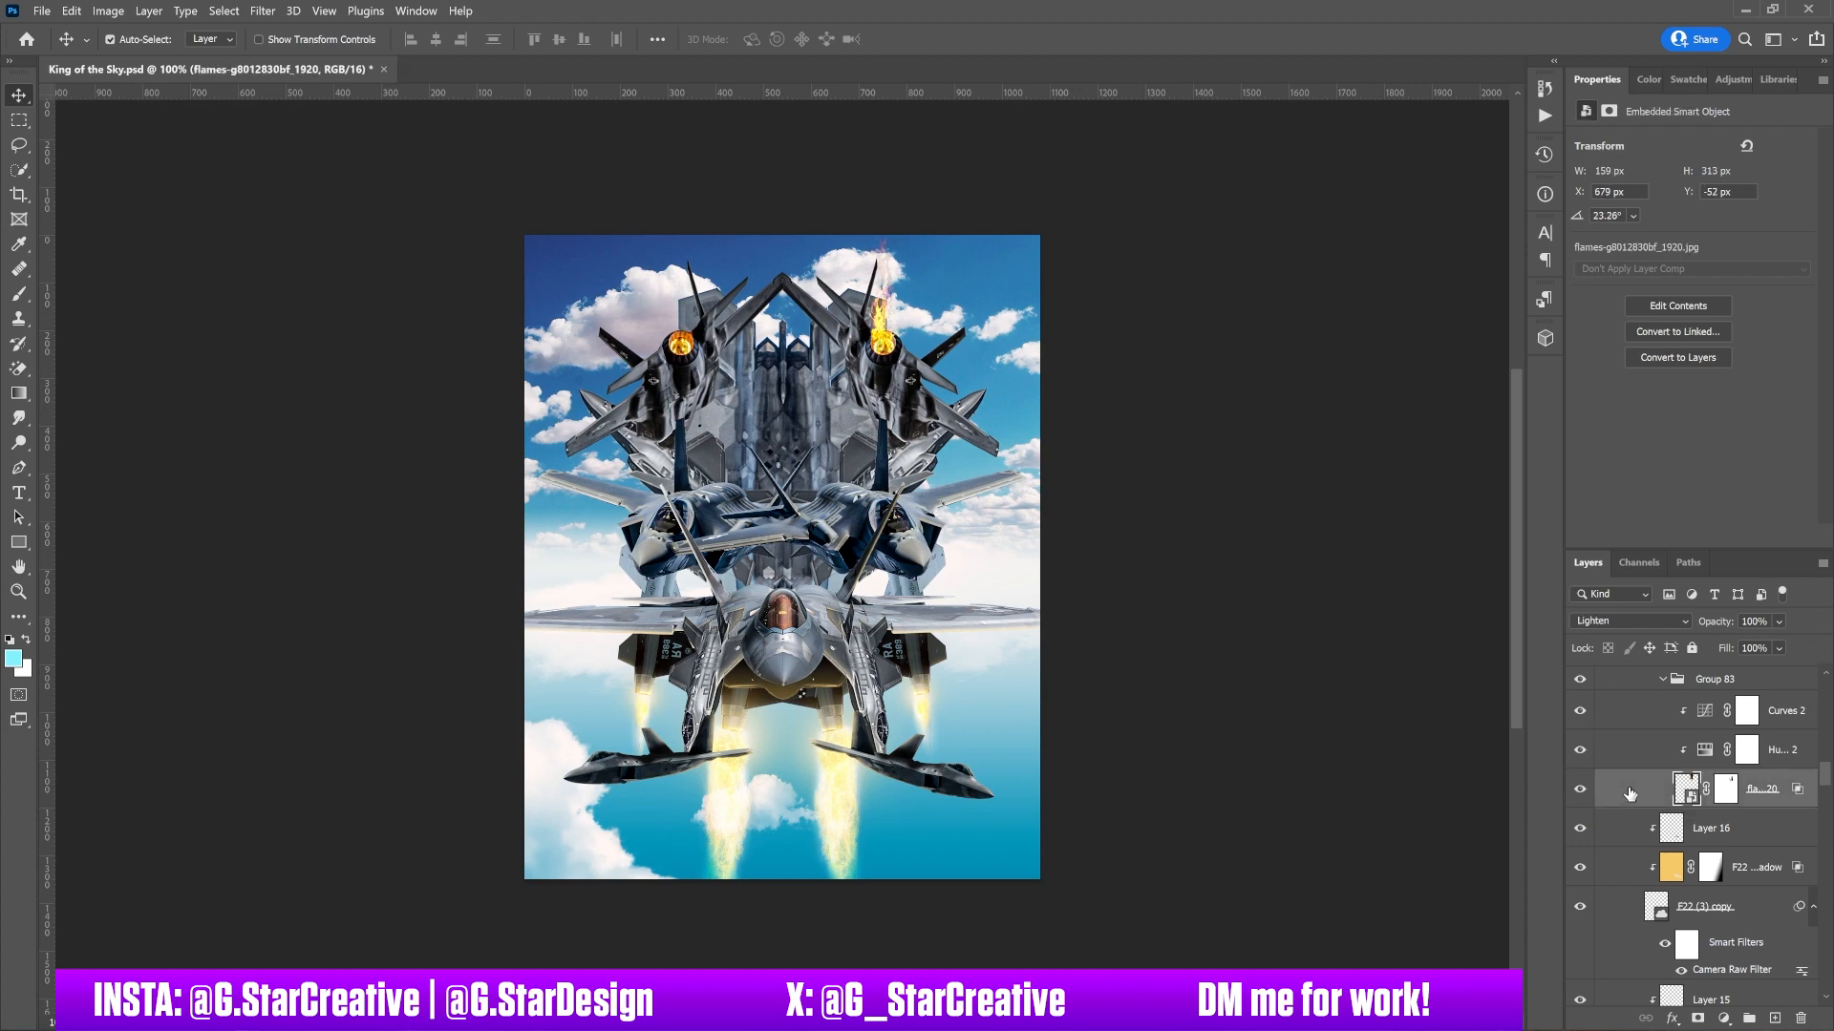
{"action": "scroll", "coordinate": [1630, 793], "scroll_direction": "up", "scroll_amount": 2}
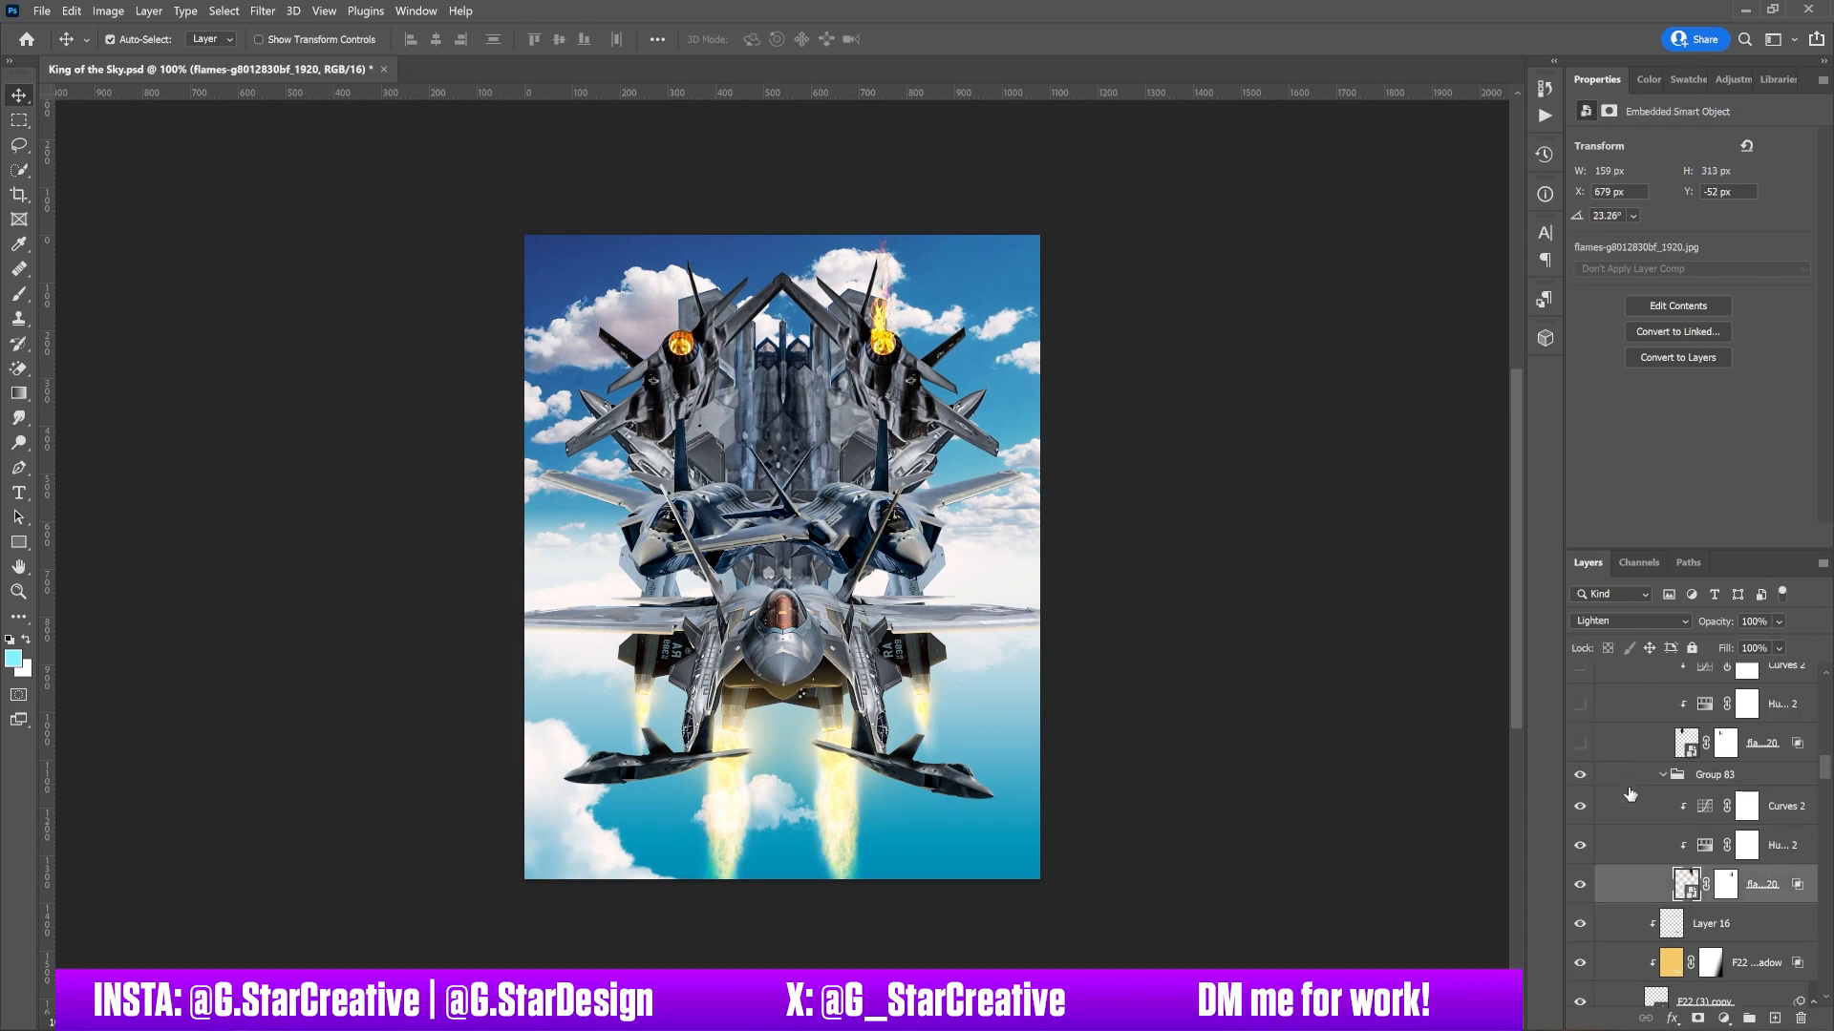
{"action": "left_click", "coordinate": [1631, 848]}
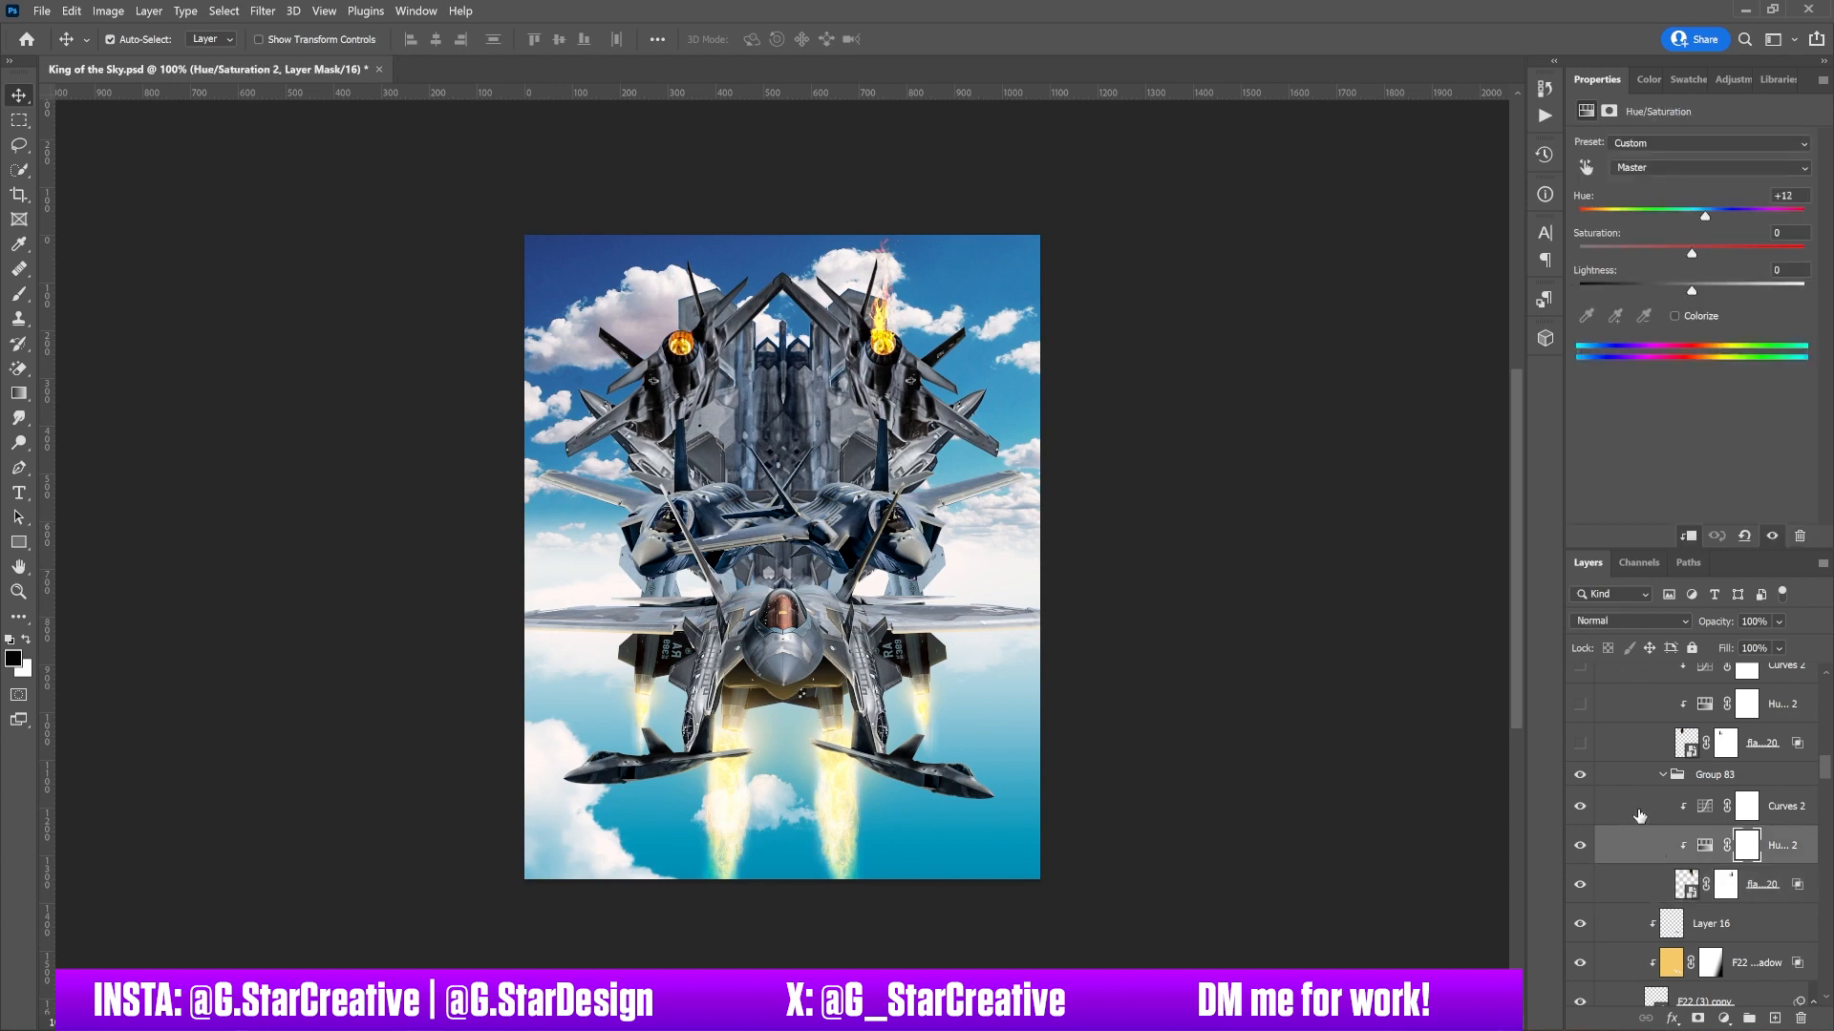
{"action": "left_click", "coordinate": [1640, 814]}
{"action": "left_click", "coordinate": [1581, 808]}
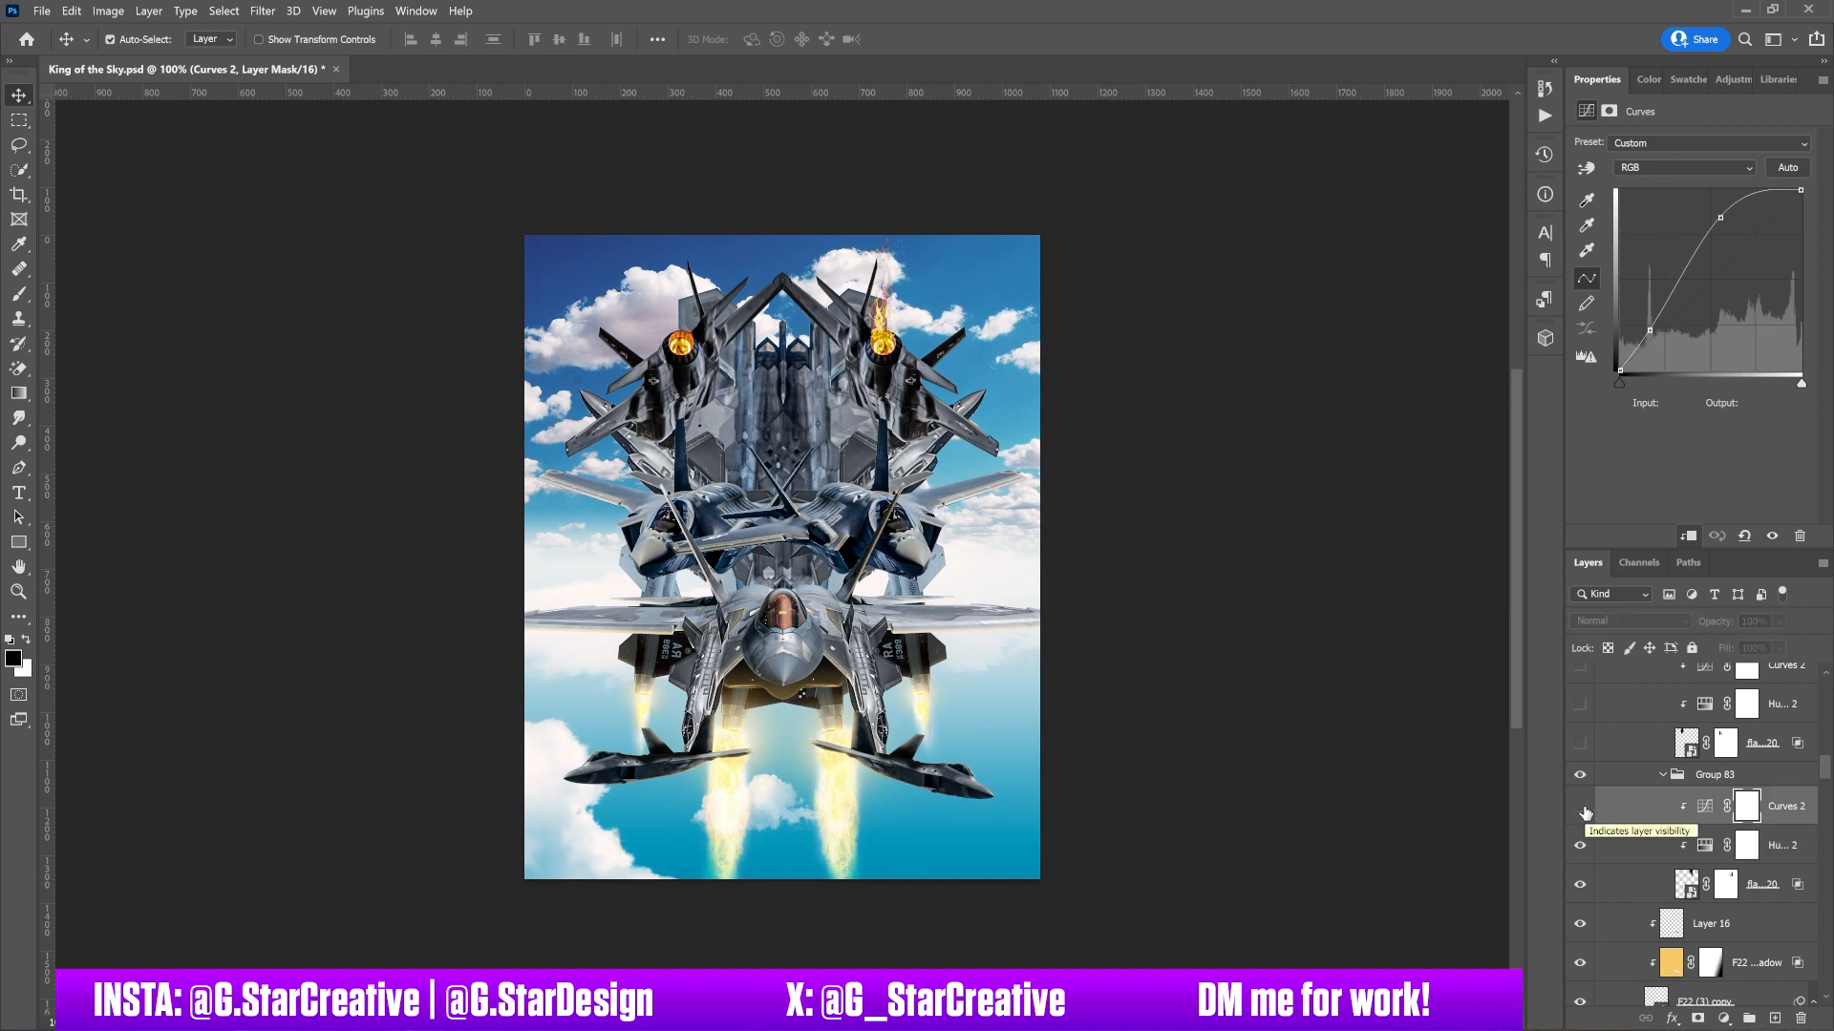
{"action": "left_click", "coordinate": [1581, 808]}
- Make the flame layer, Hue/Saturation 2 and Curves 2 visible in Group 83 copy
{"action": "scroll", "coordinate": [1610, 815], "scroll_direction": "up", "scroll_amount": 1}
{"action": "left_click_drag", "start_coordinate": [1581, 797], "coordinate": [1589, 727]}
{"action": "scroll", "coordinate": [1626, 740], "scroll_direction": "up", "scroll_amount": 2}
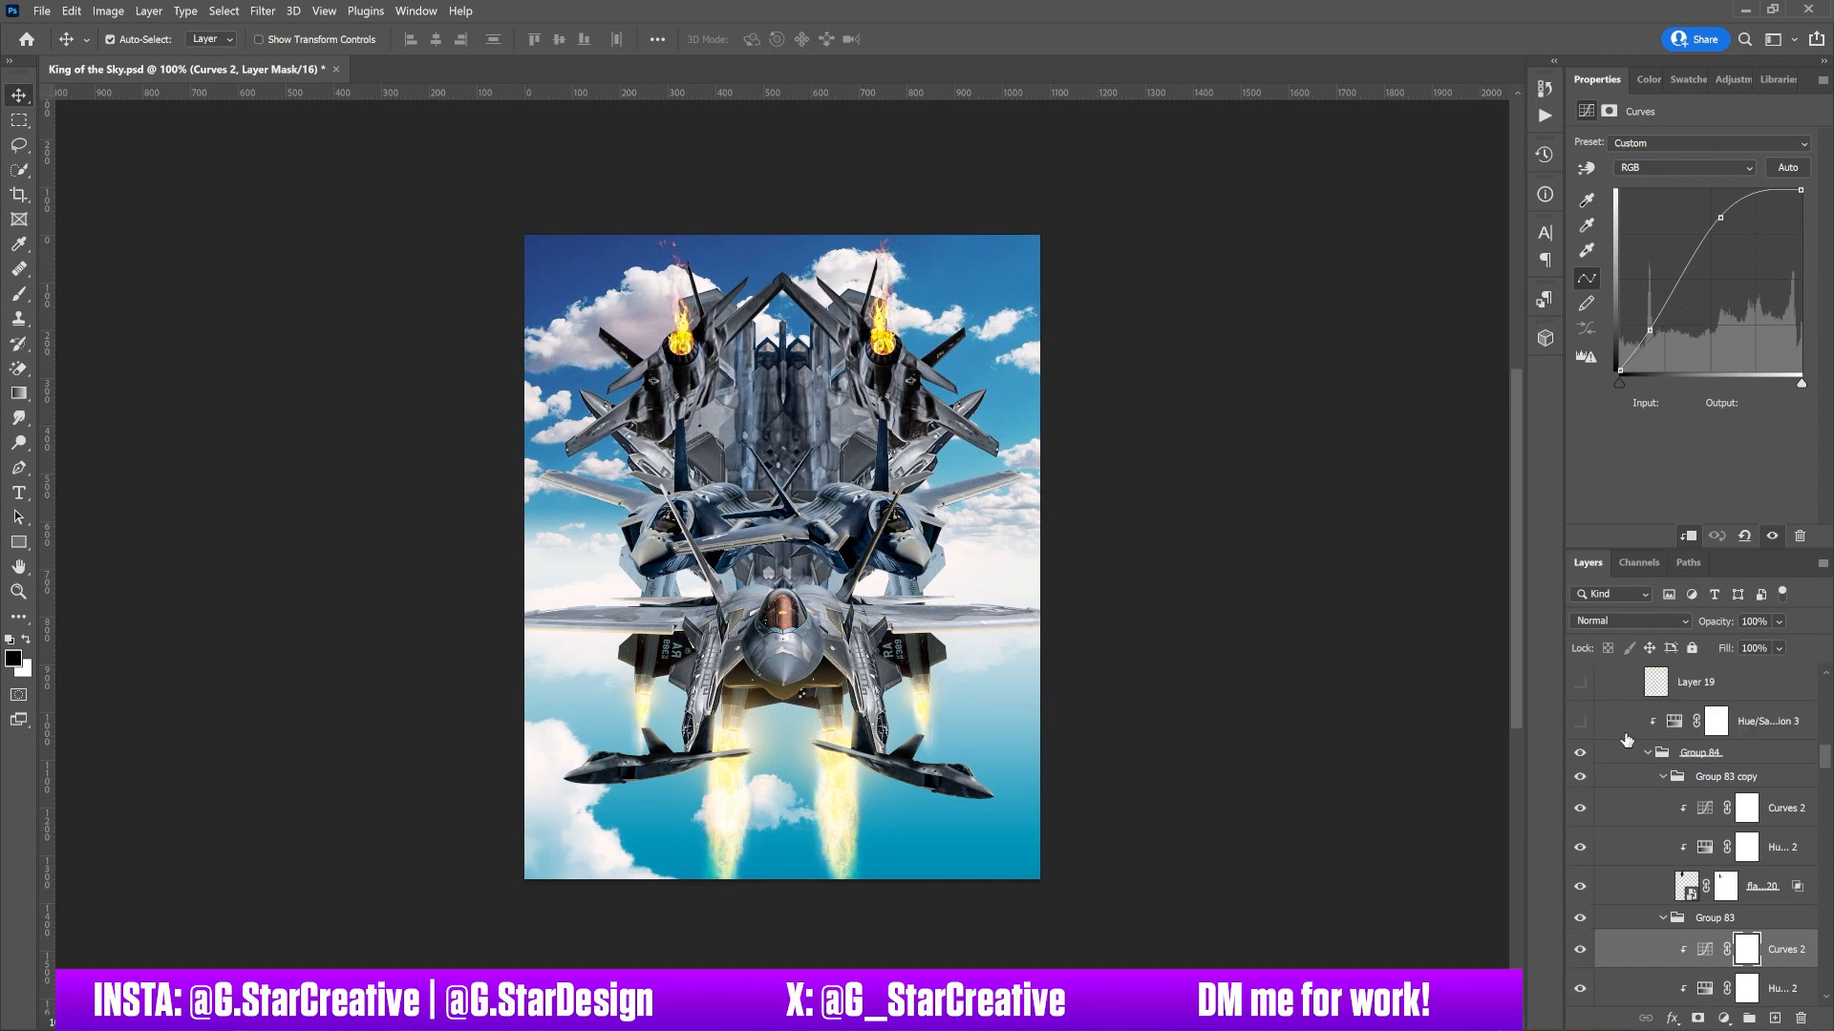
- Make the Hue/Saturation 3 adjustment clipped to Group 84 visible and select it to view its settings
{"action": "scroll", "coordinate": [1624, 785], "scroll_direction": "up", "scroll_amount": 1}
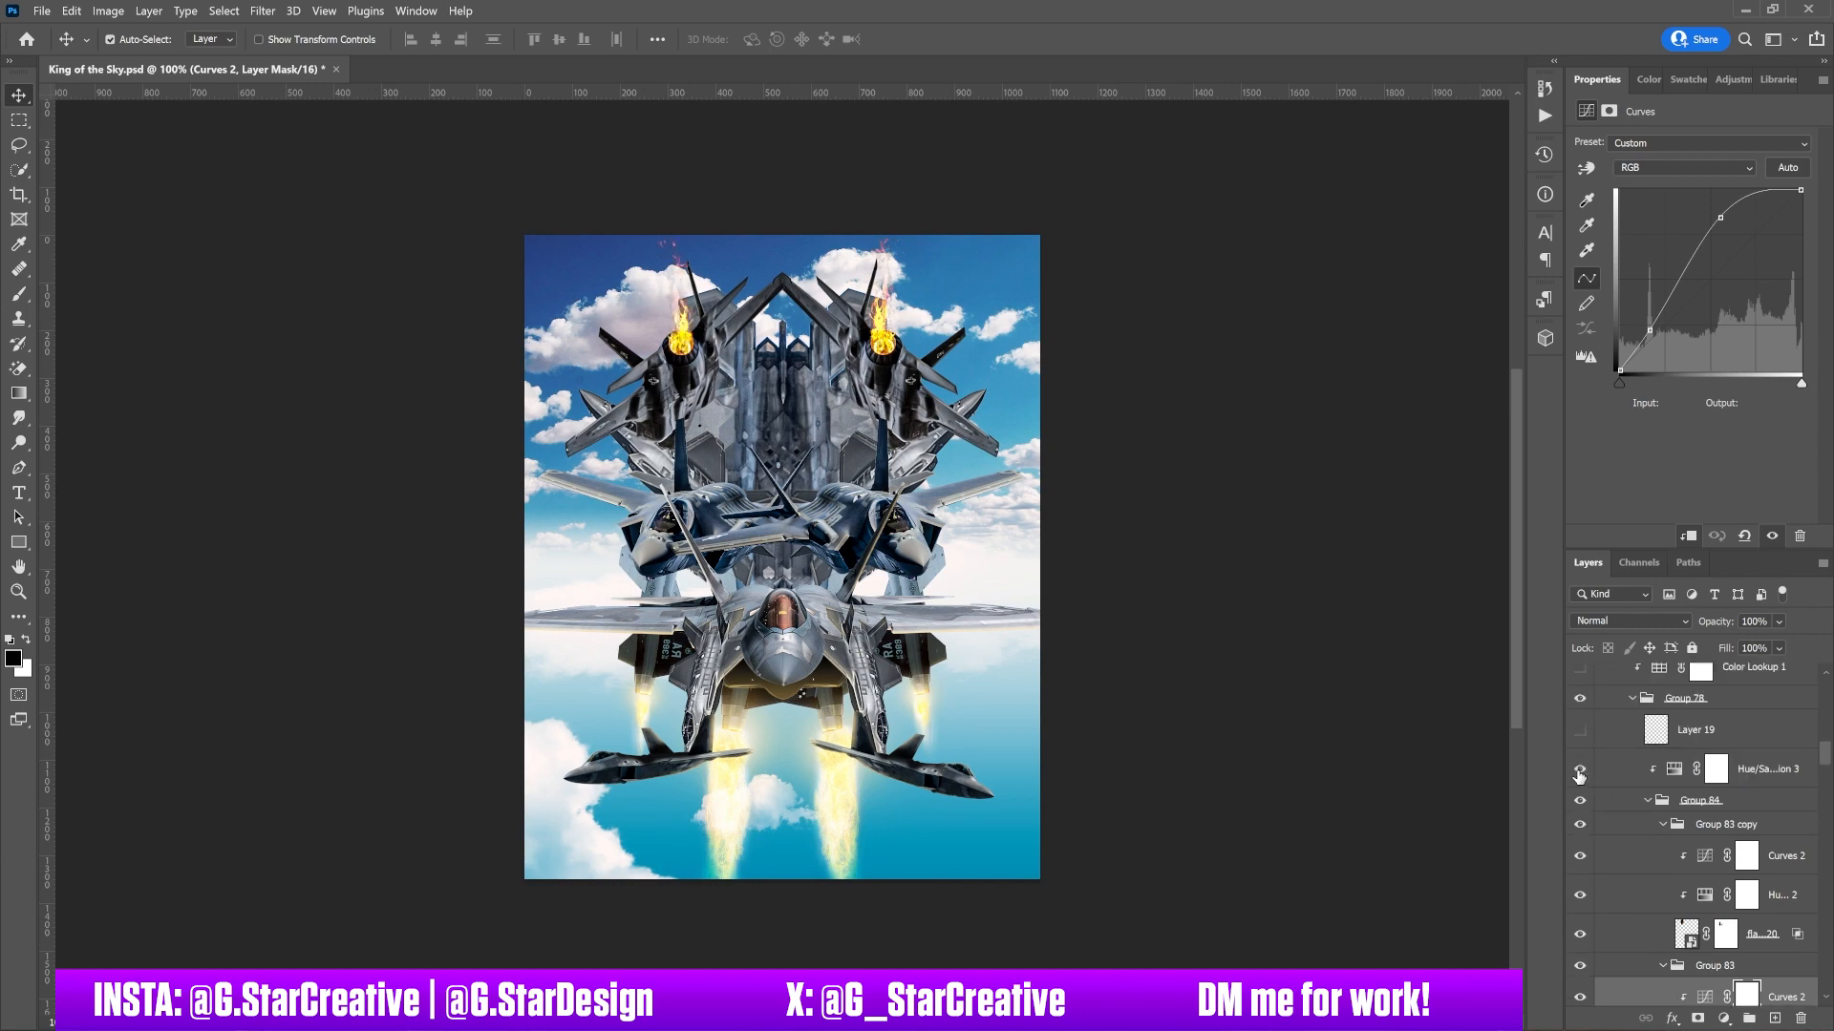
{"action": "left_click", "coordinate": [1579, 775]}
{"action": "left_click", "coordinate": [1611, 775]}
- Make Layer 19 in Group 78 visible and select it, and make the Color Lookup 1 adjustment above the group visible
{"action": "scroll", "coordinate": [1612, 775], "scroll_direction": "up", "scroll_amount": 1}
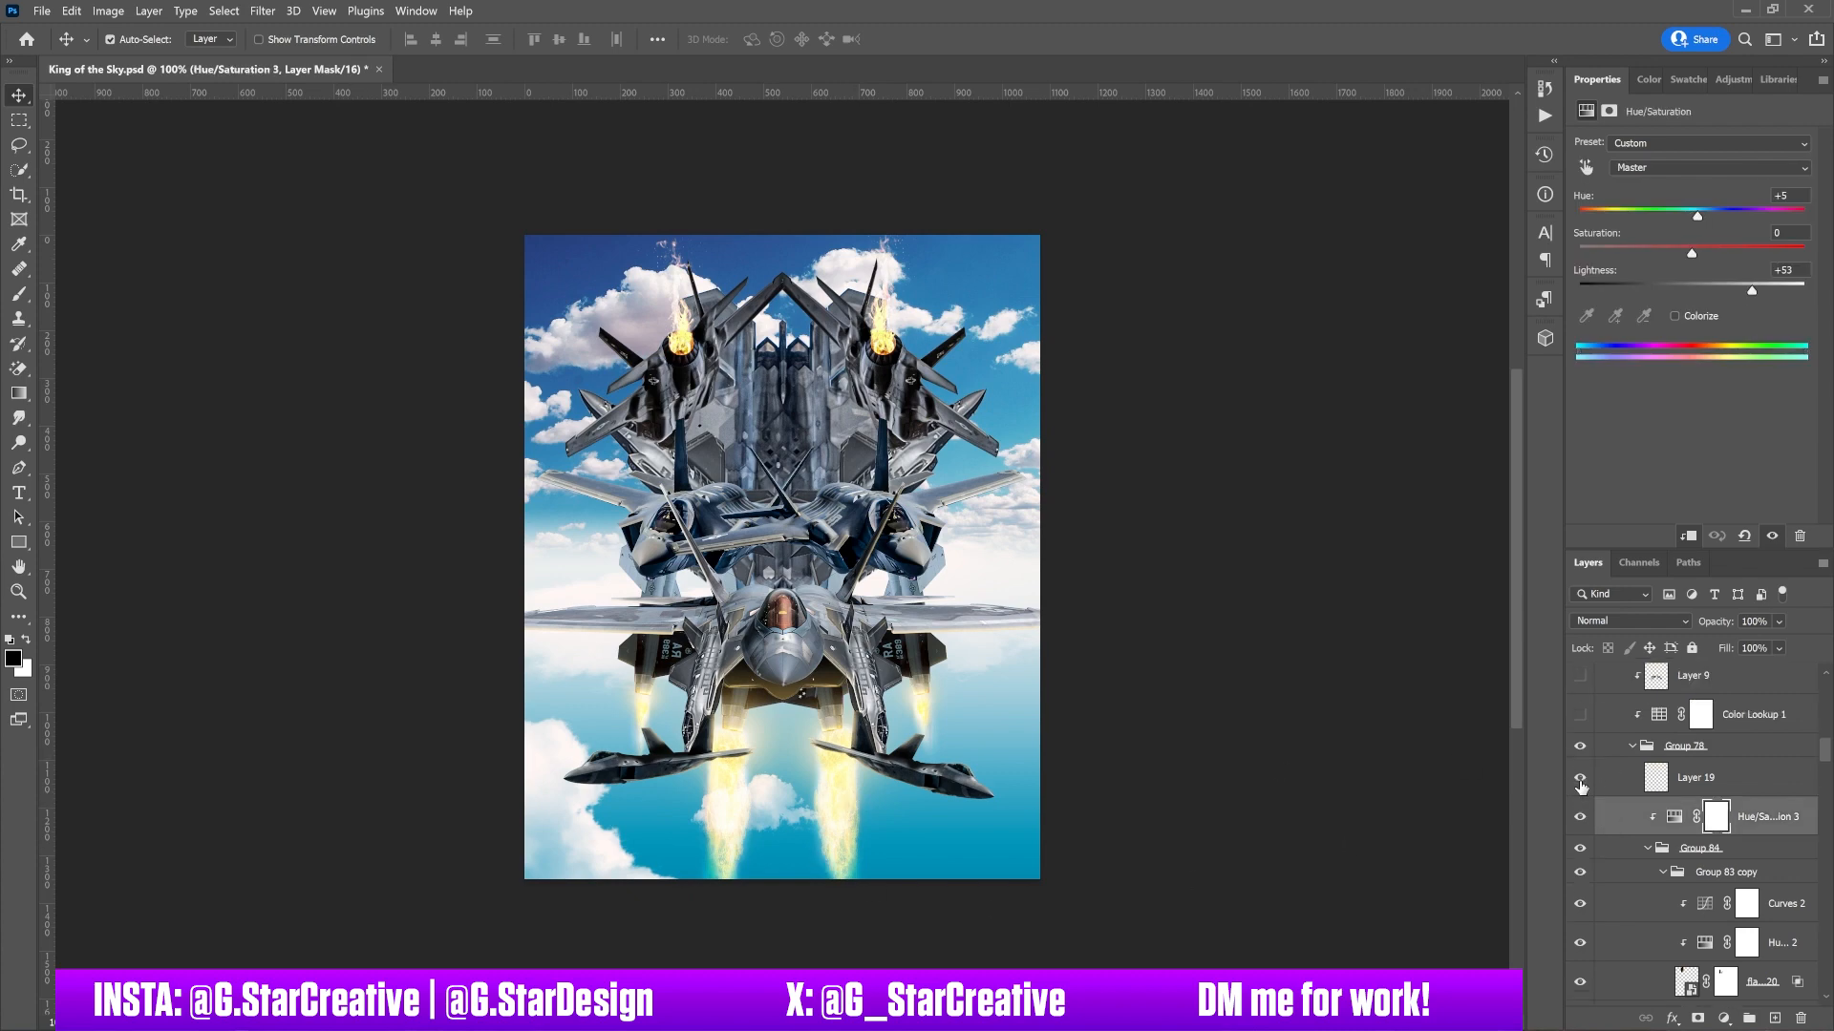
{"action": "left_click", "coordinate": [1605, 786]}
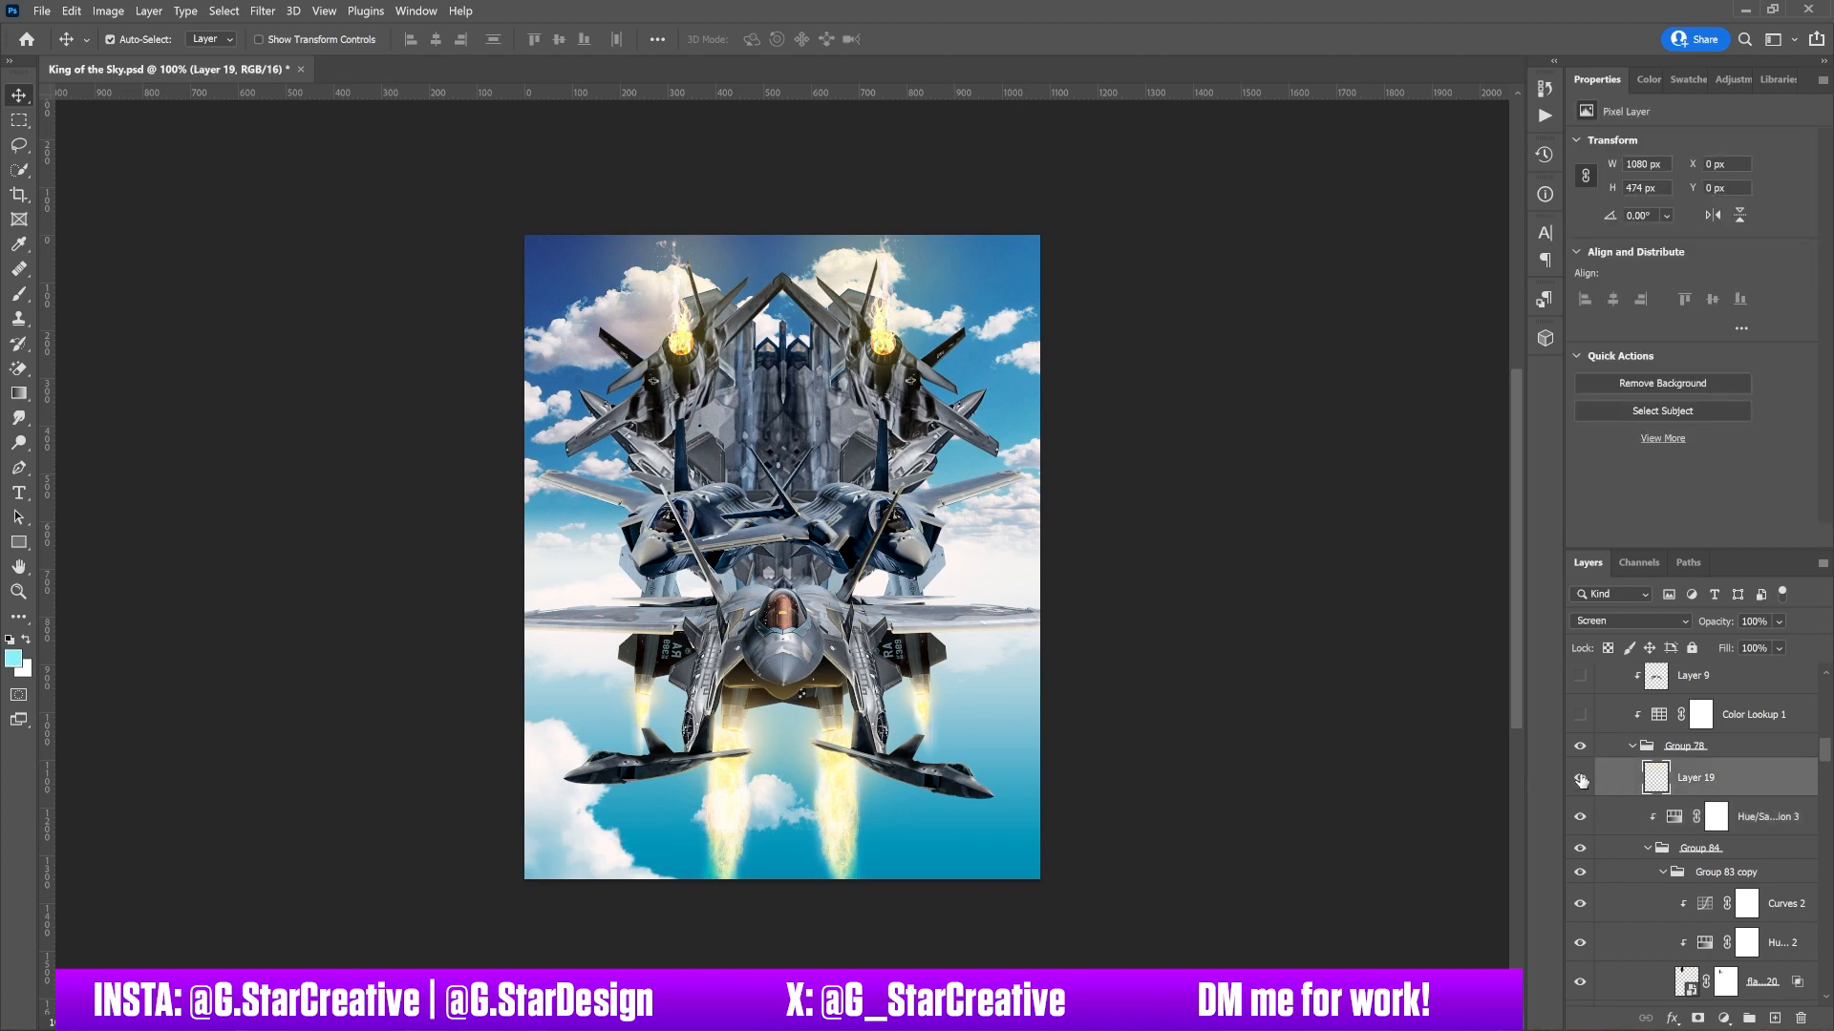
{"action": "left_click", "coordinate": [1580, 777]}
{"action": "left_click", "coordinate": [1579, 777]}
{"action": "scroll", "coordinate": [1708, 821], "scroll_direction": "up", "scroll_amount": 1}
{"action": "left_click", "coordinate": [1579, 762]}
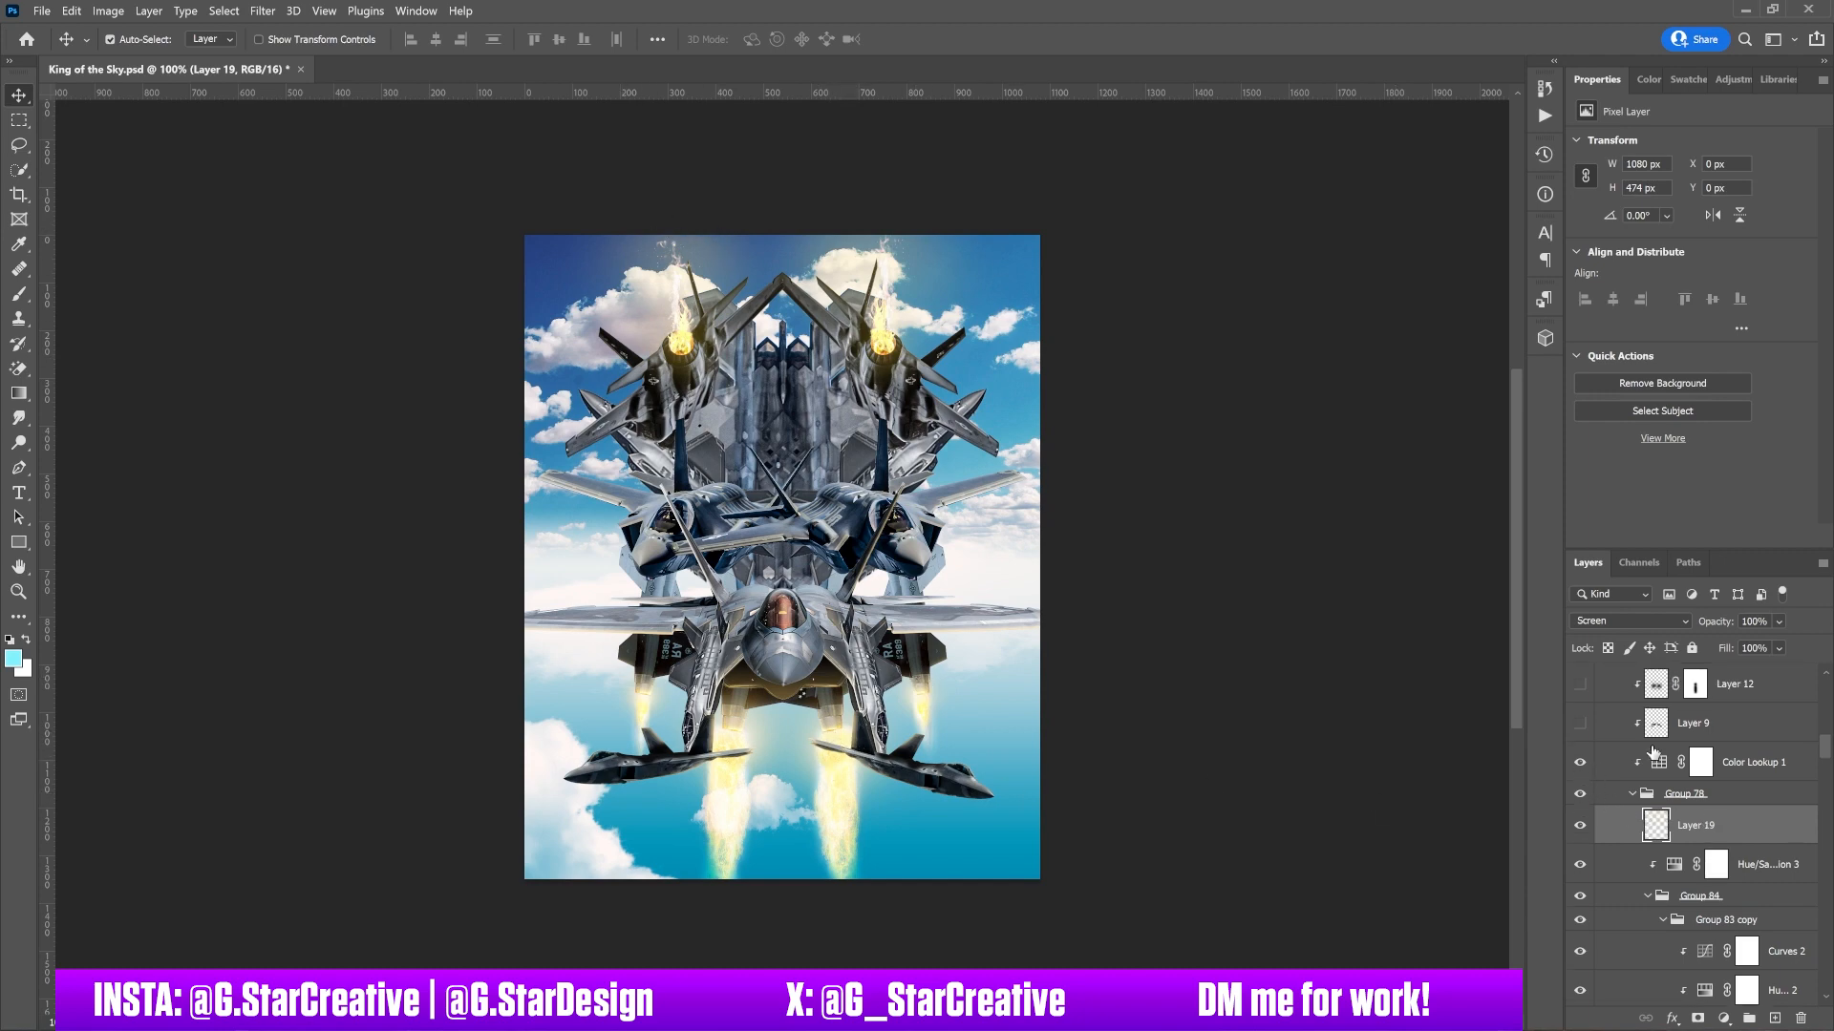
- Examine the Color Lookup 1 adjustment above Group 78 and compare the image without and with it
{"action": "left_click", "coordinate": [1746, 764]}
{"action": "scroll", "coordinate": [1746, 764], "scroll_direction": "up", "scroll_amount": 1}
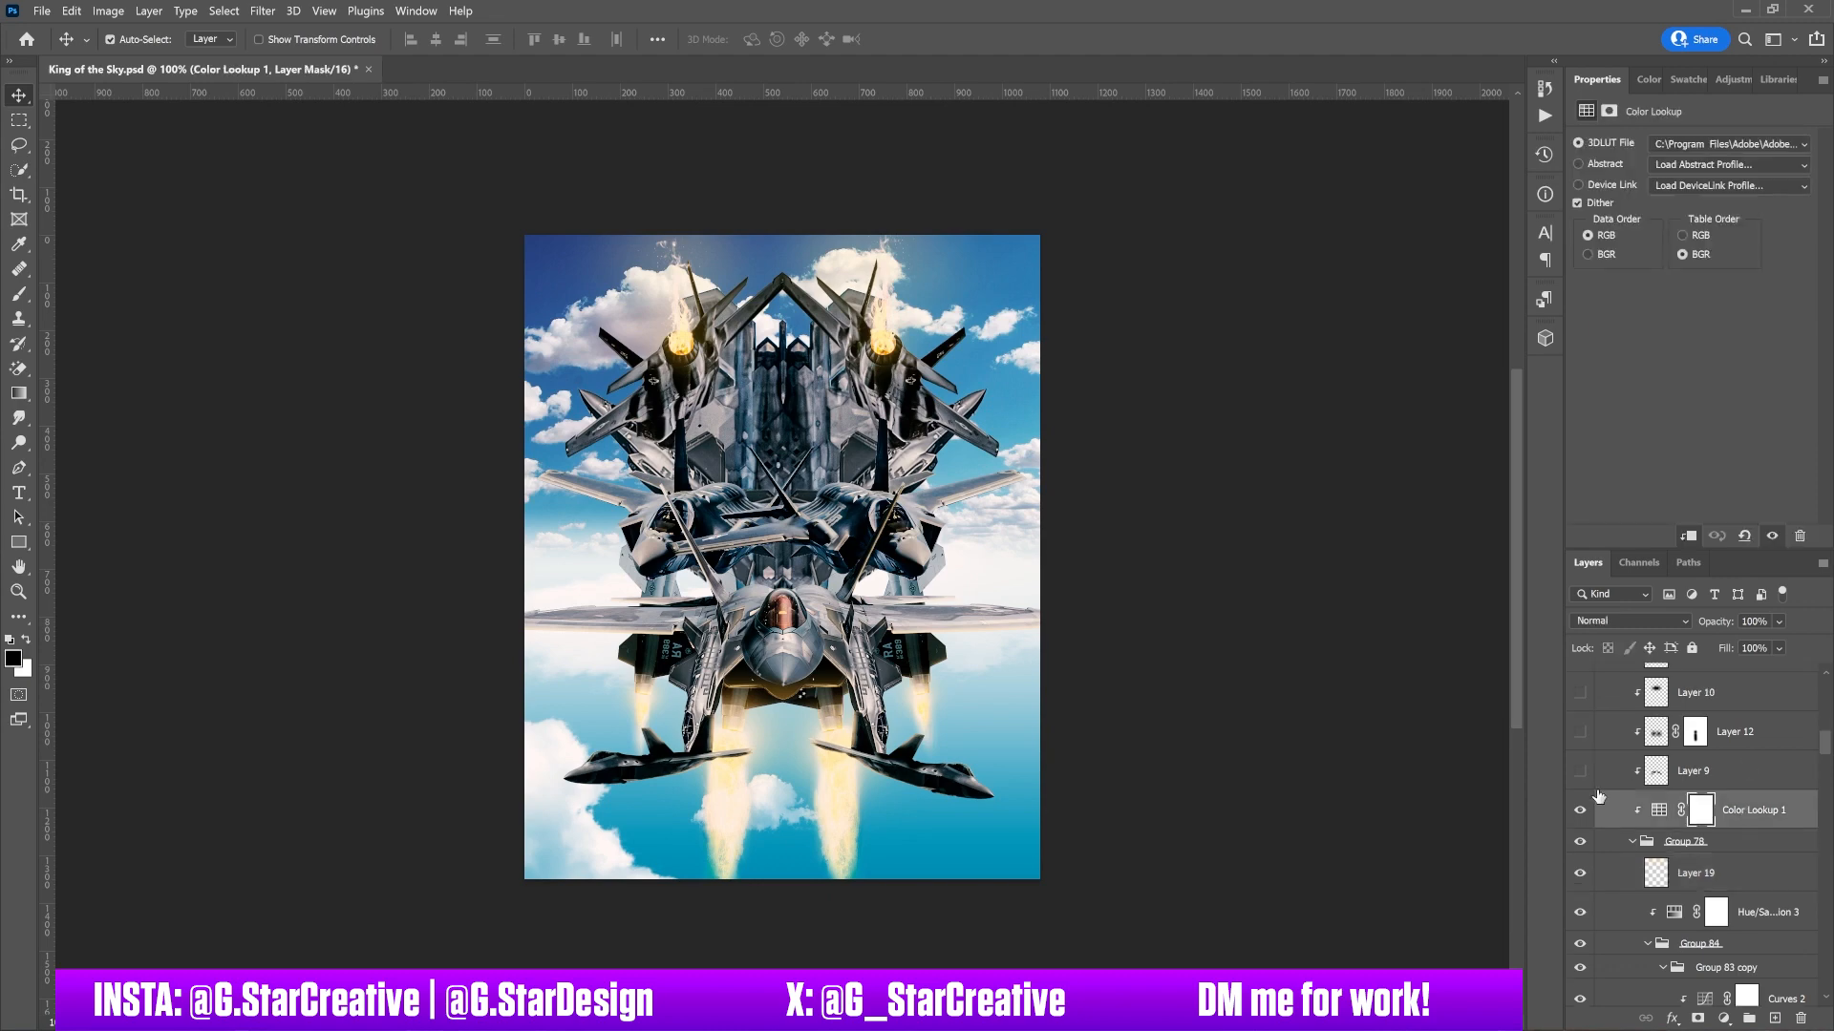
{"action": "left_click", "coordinate": [1579, 811]}
{"action": "left_click", "coordinate": [1581, 811]}
- Make the clipped Layer 9, Layer 12, Layer 10 and Layer 11 above Color Lookup 1 visible
{"action": "left_click", "coordinate": [1580, 772]}
{"action": "scroll", "coordinate": [1595, 779], "scroll_direction": "up", "scroll_amount": 1}
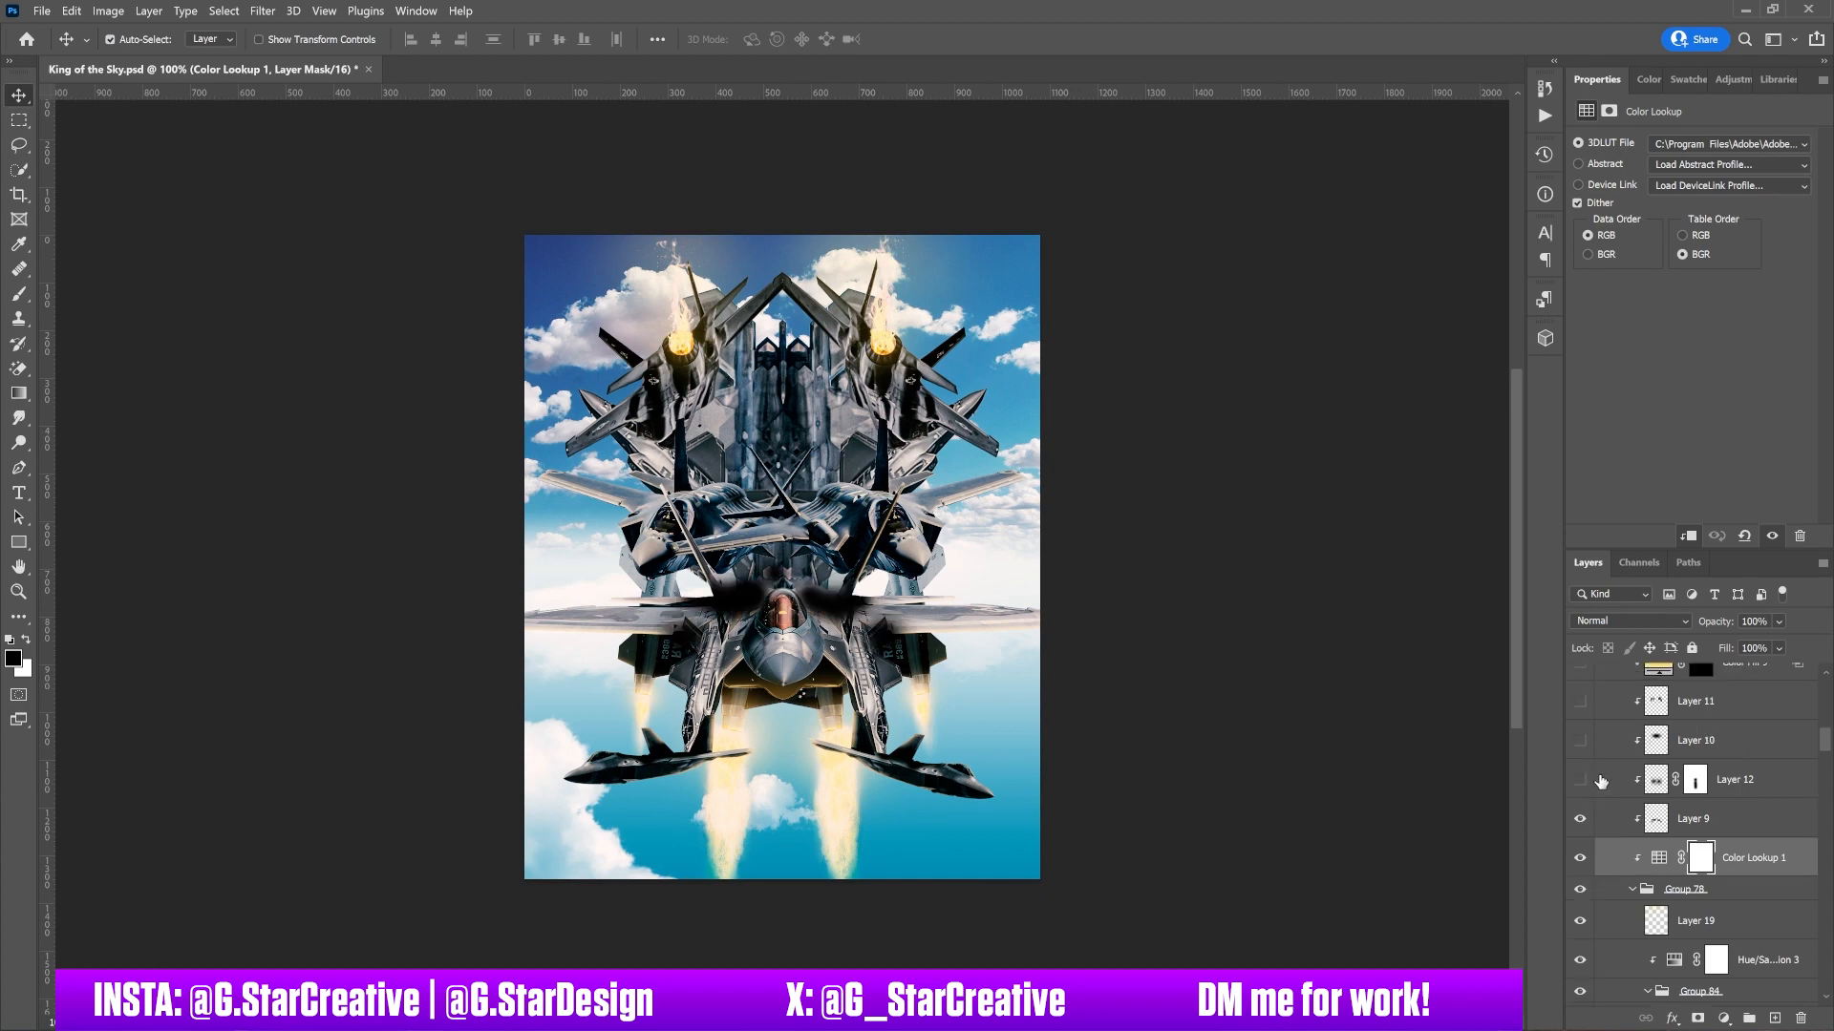
{"action": "left_click_drag", "start_coordinate": [1581, 783], "coordinate": [1581, 715]}
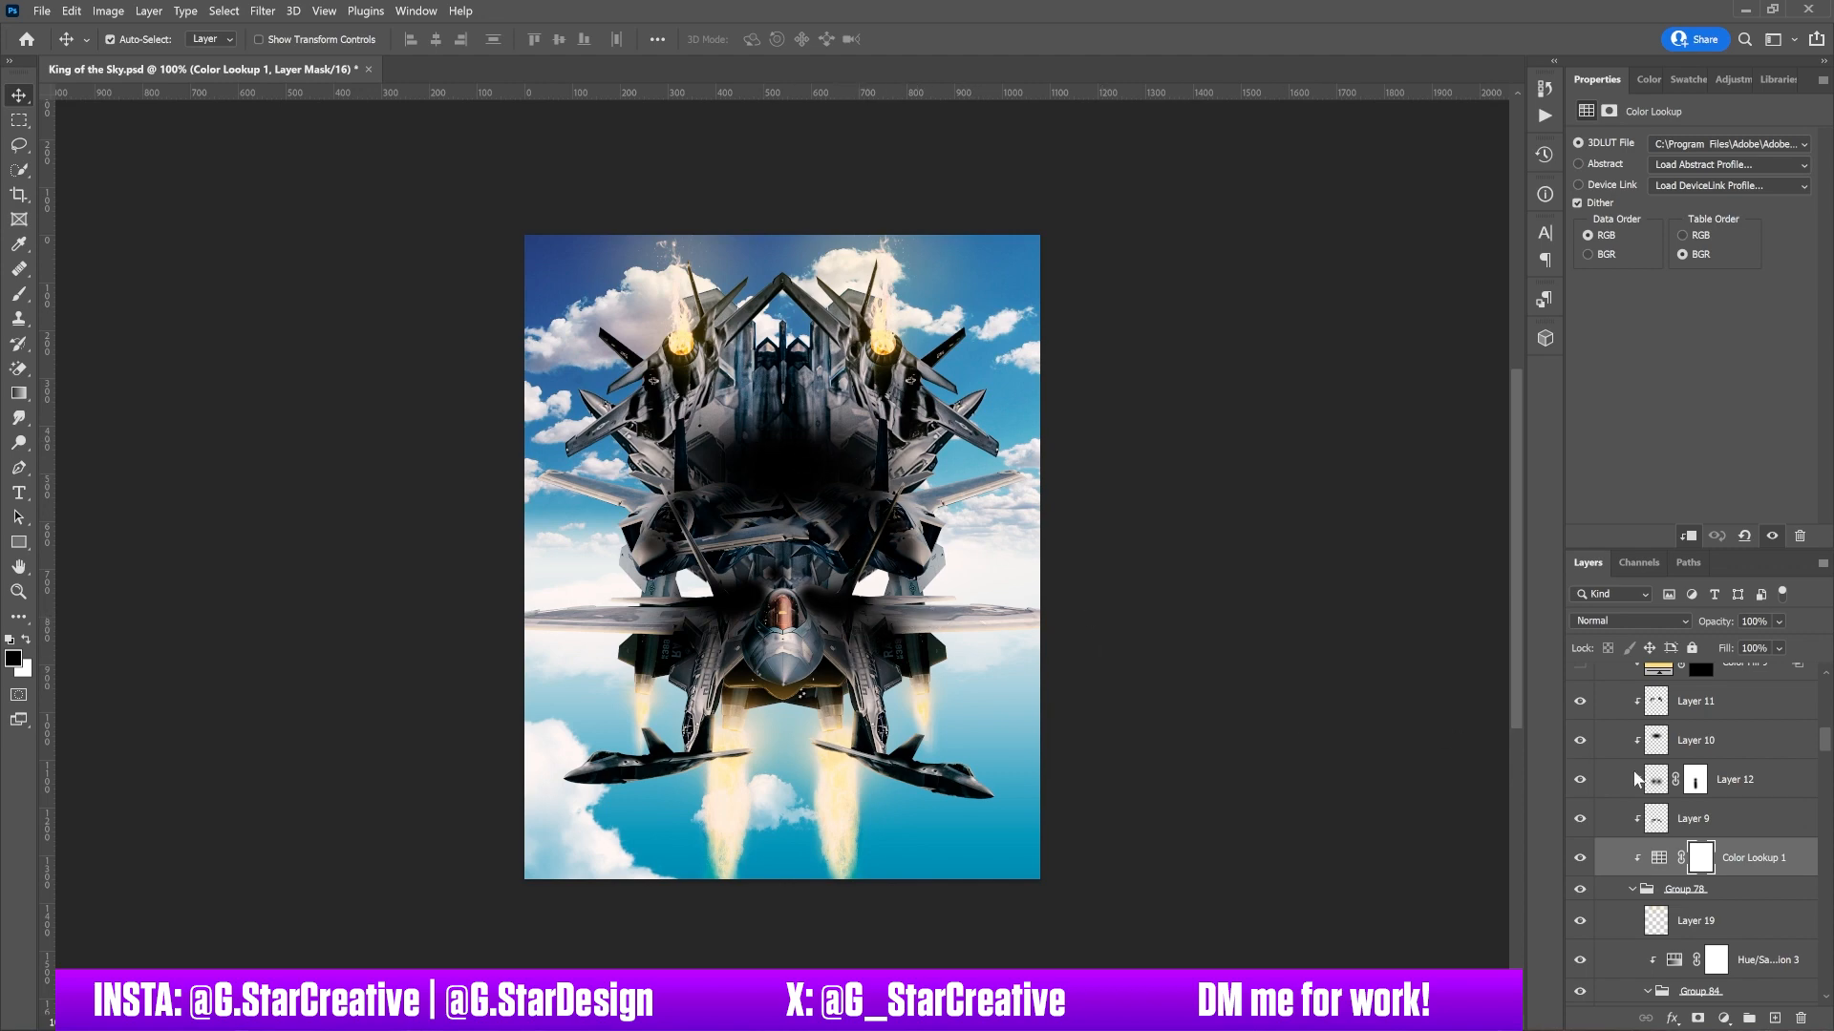
{"action": "scroll", "coordinate": [1634, 779], "scroll_direction": "up", "scroll_amount": 2}
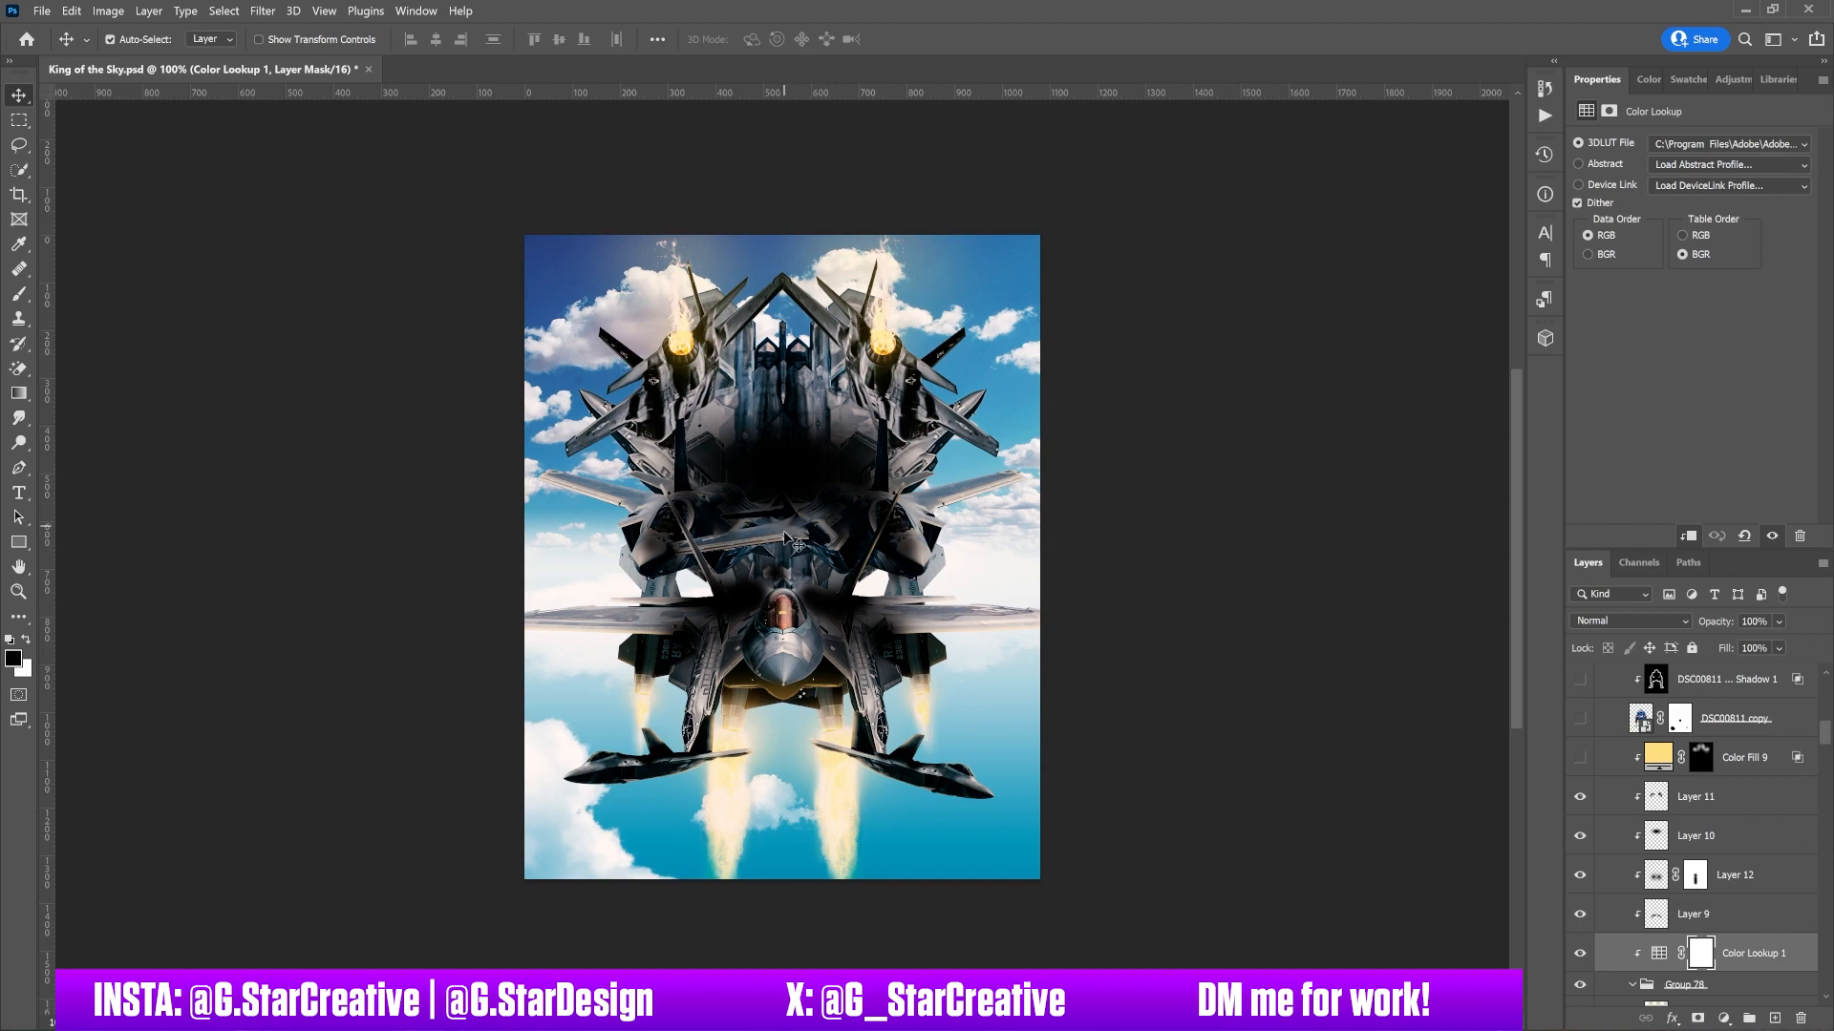
- Make the Color Fill 9 layer visible, compare the image without and with it, and select it
{"action": "left_click", "coordinate": [1584, 764]}
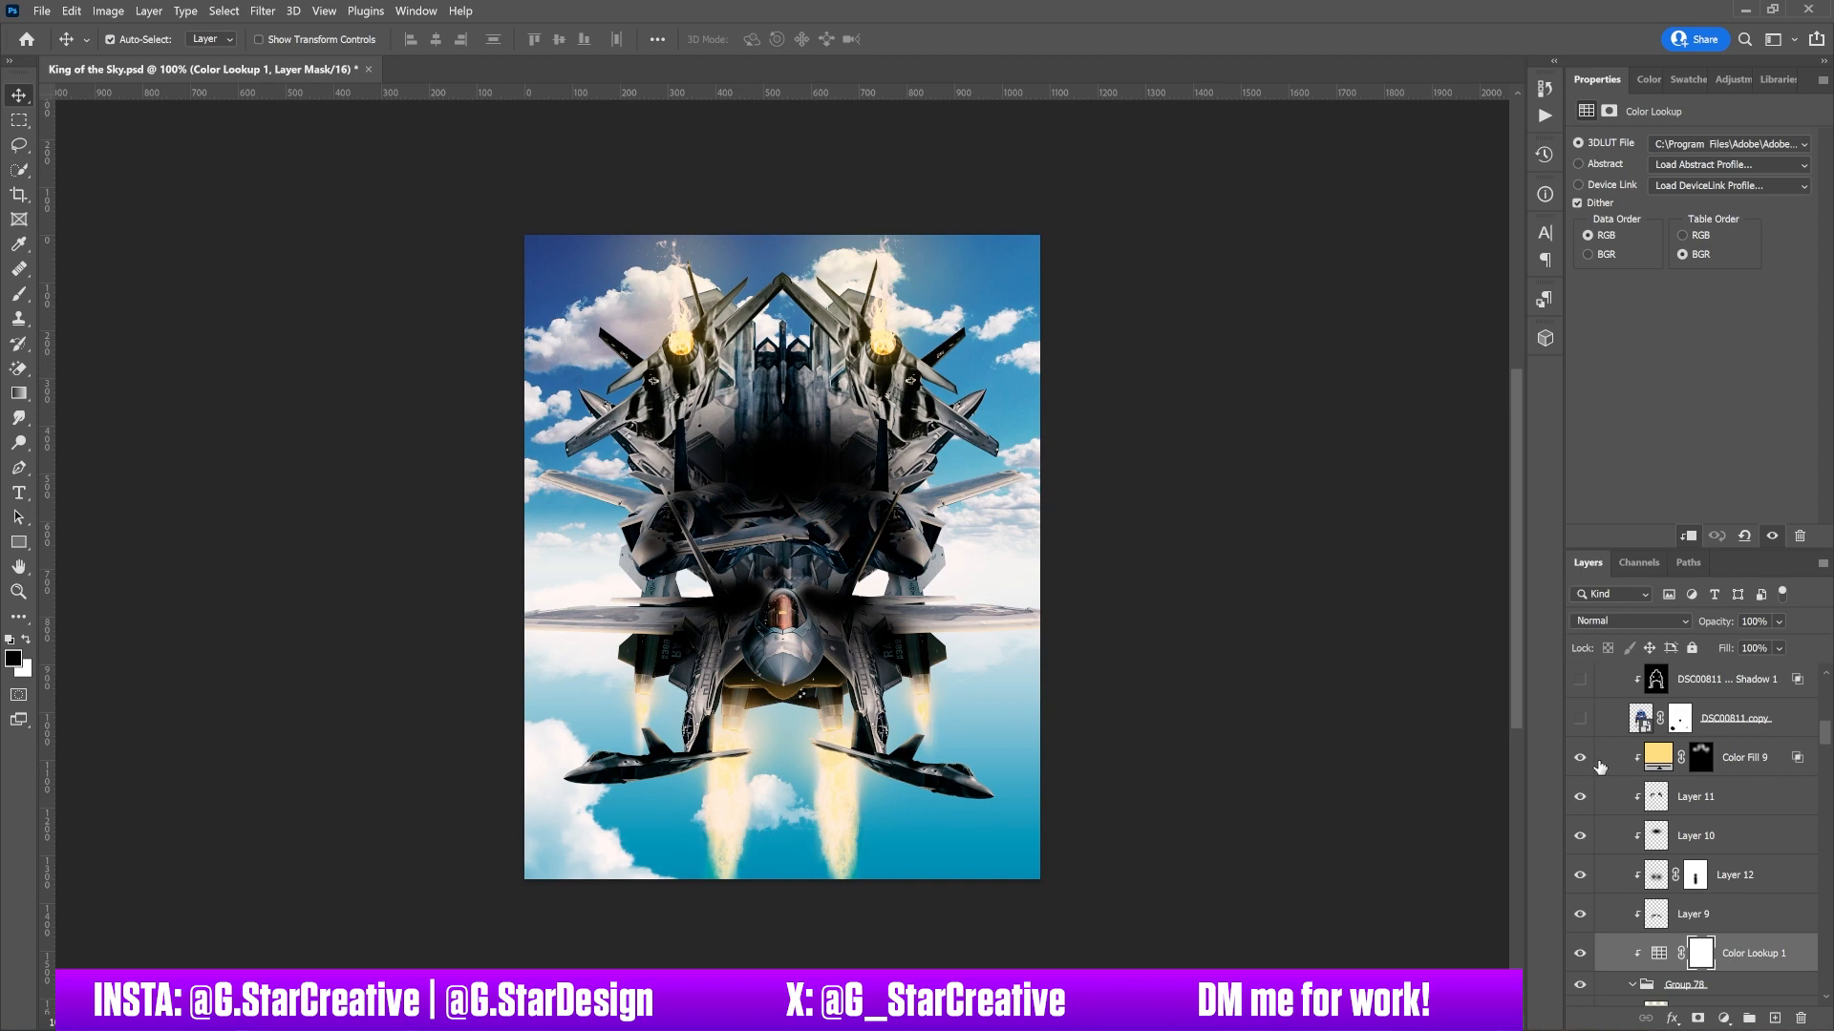
{"action": "left_click", "coordinate": [1596, 765]}
{"action": "left_click", "coordinate": [1580, 760]}
{"action": "left_click", "coordinate": [1581, 761]}
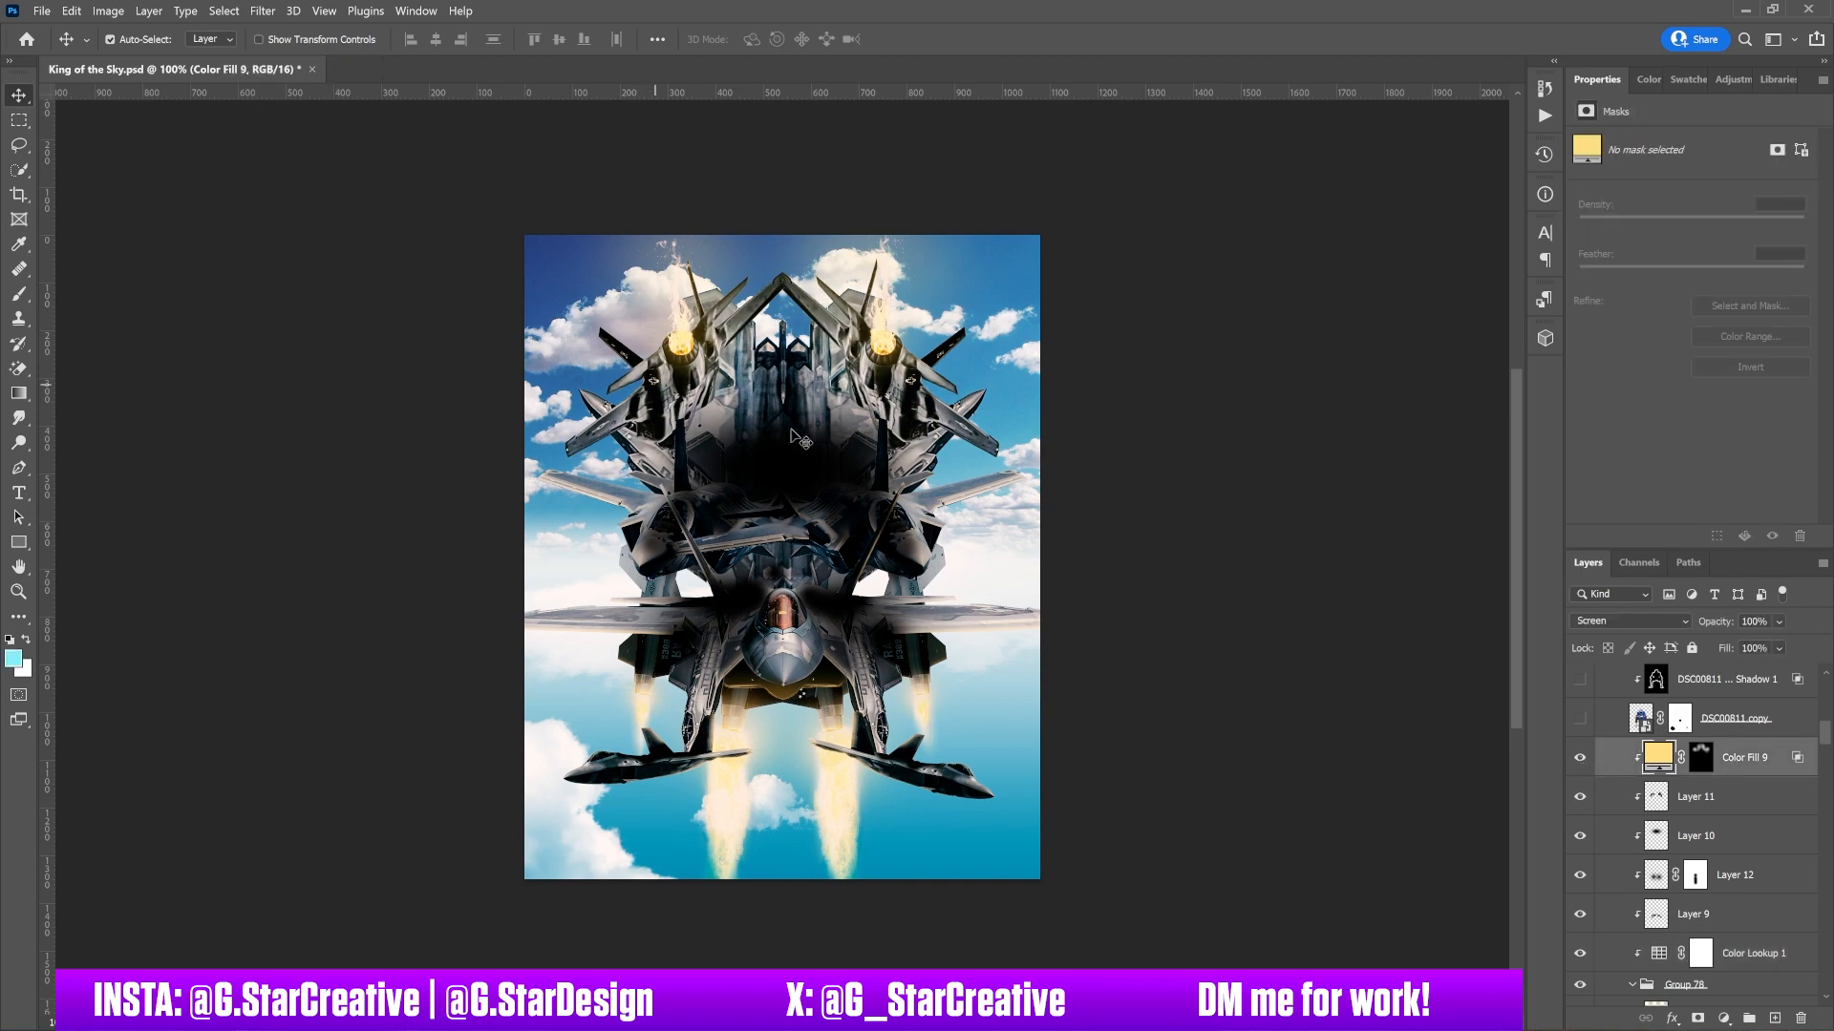
{"action": "scroll", "coordinate": [1691, 824], "scroll_direction": "up", "scroll_amount": 1}
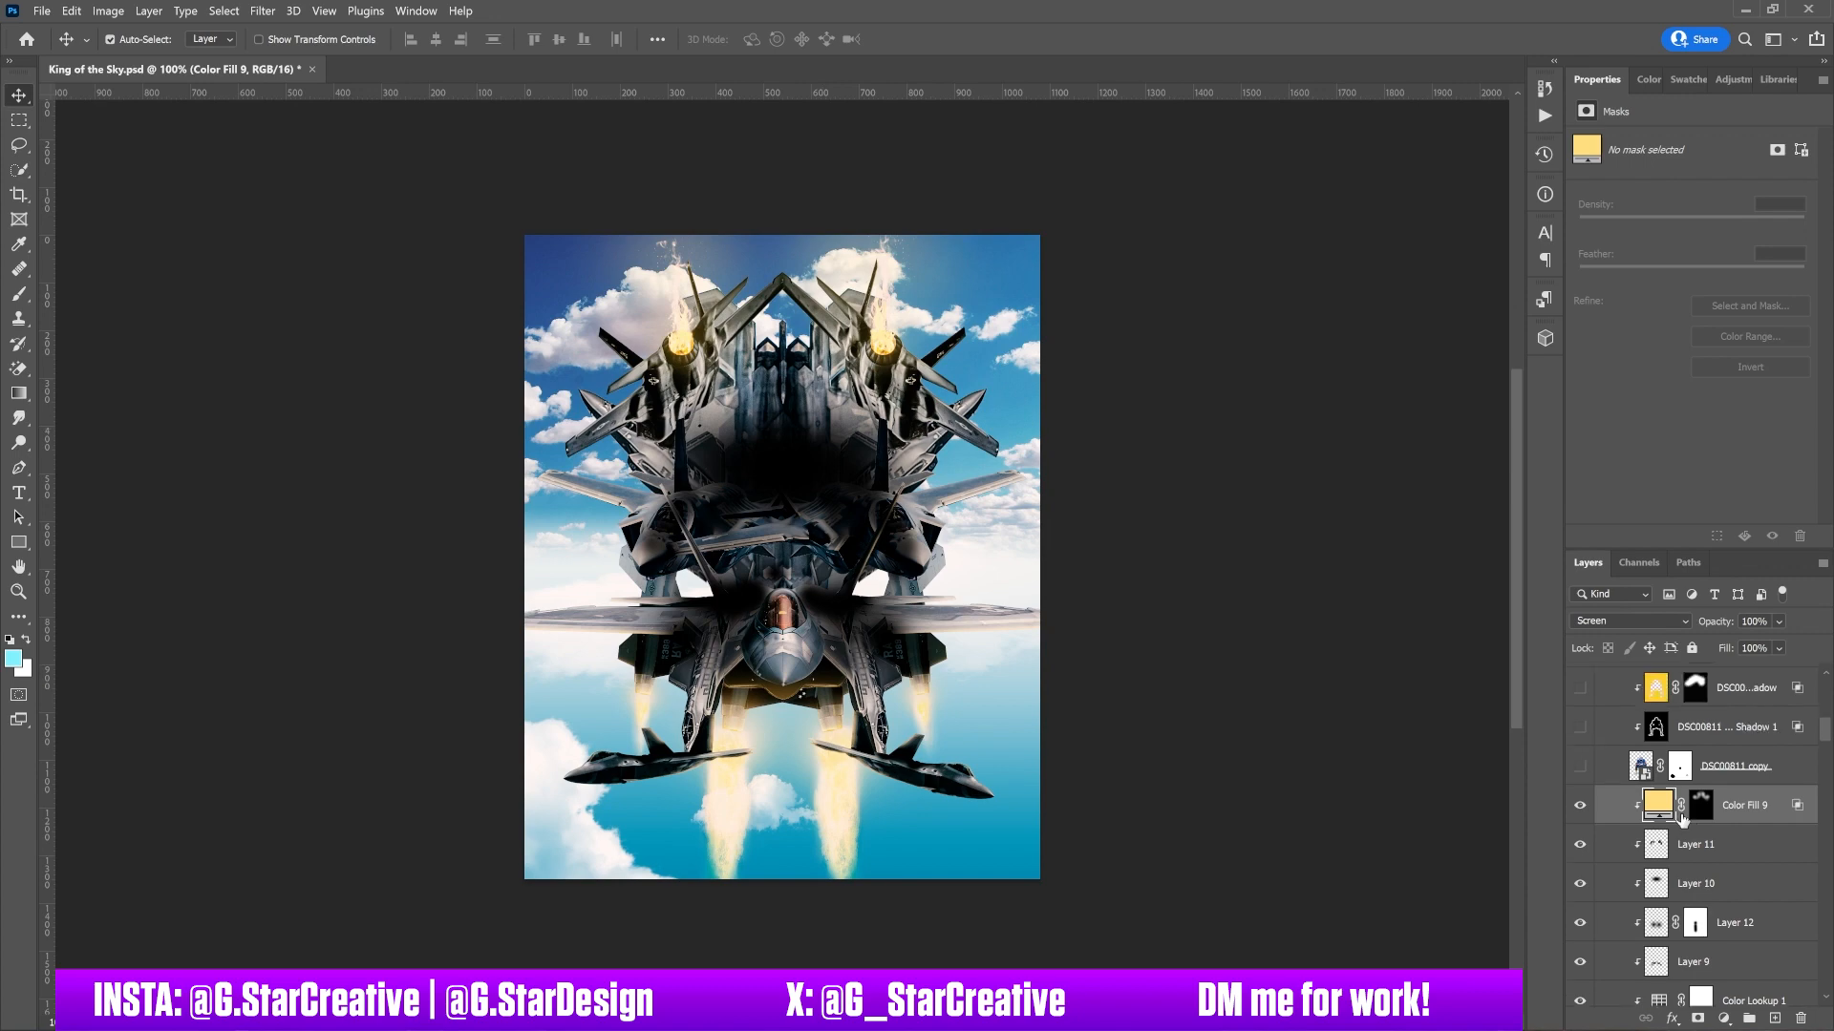
- Make the football player layer DSC00811 copy visible and select it to view its properties
{"action": "left_click", "coordinate": [1580, 769]}
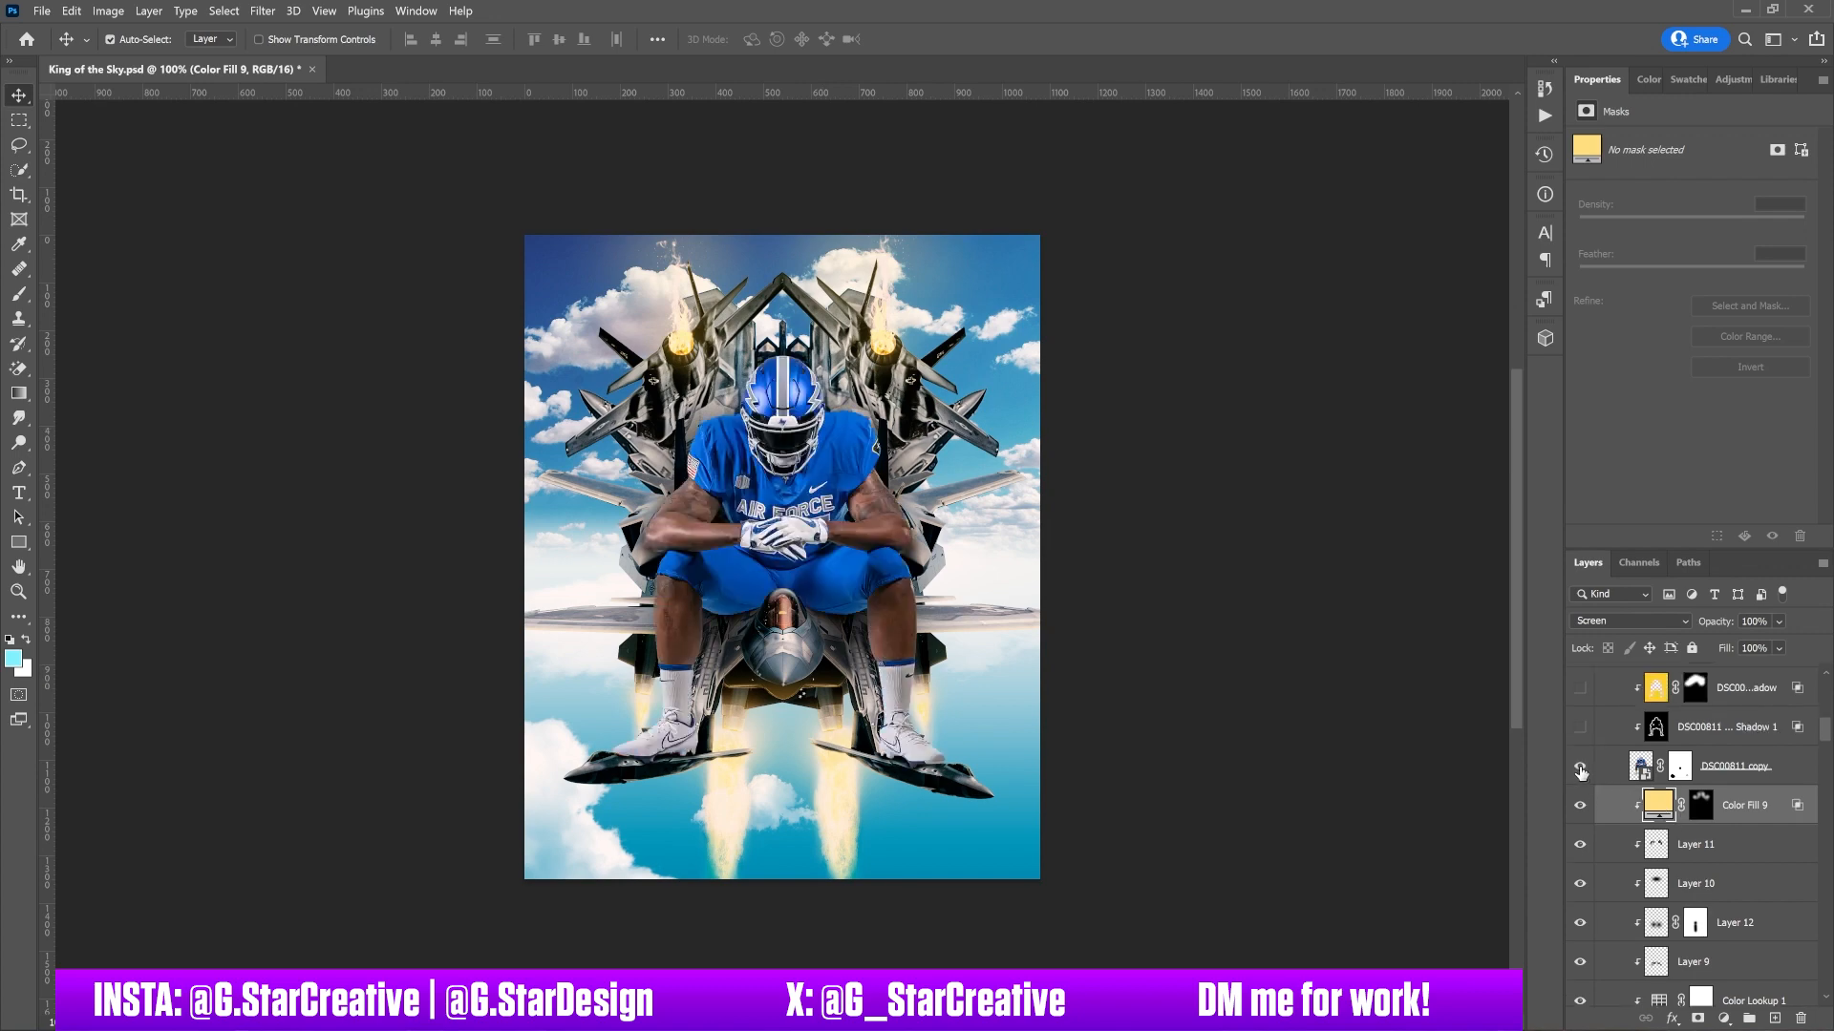
{"action": "left_click", "coordinate": [1714, 766]}
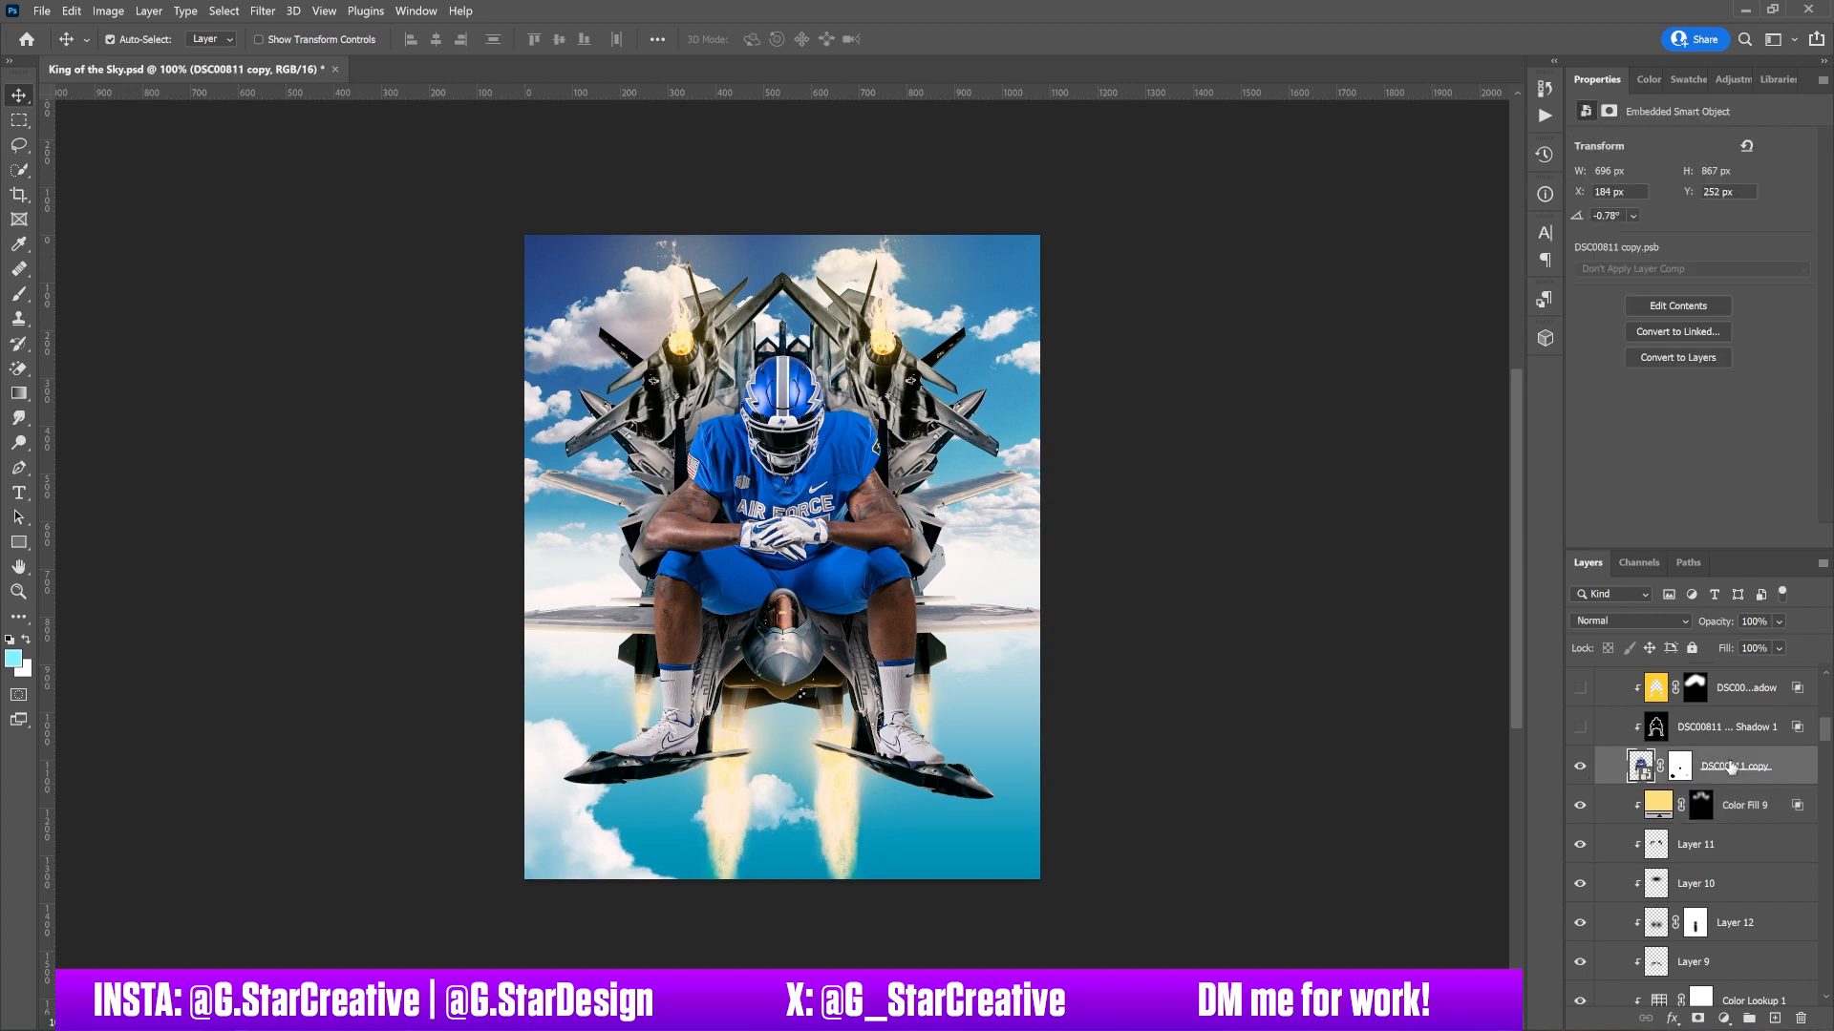
{"action": "scroll", "coordinate": [1730, 766], "scroll_direction": "up", "scroll_amount": 1}
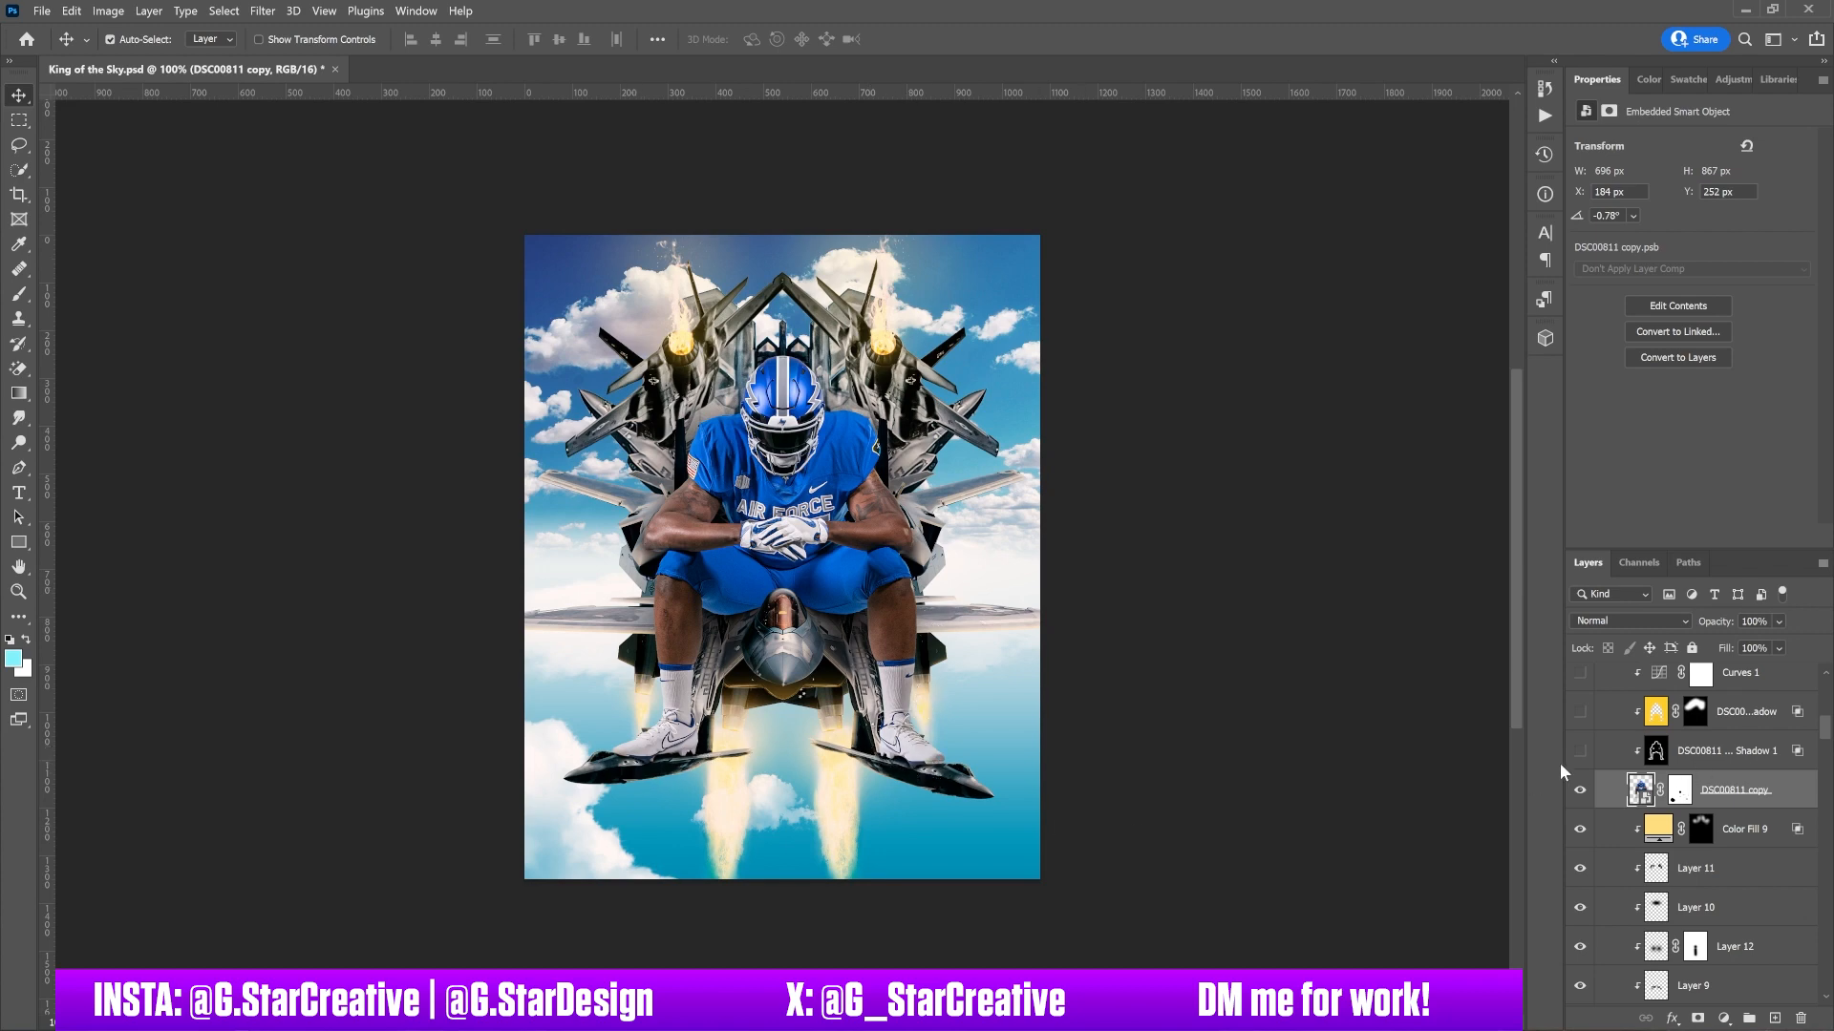
- Make the two shadow layers and Curves 1 clipped to DSC00811 copy visible, and compare the image without and with Curves 1
{"action": "left_click", "coordinate": [1701, 762]}
{"action": "scroll", "coordinate": [1700, 764], "scroll_direction": "up", "scroll_amount": 1}
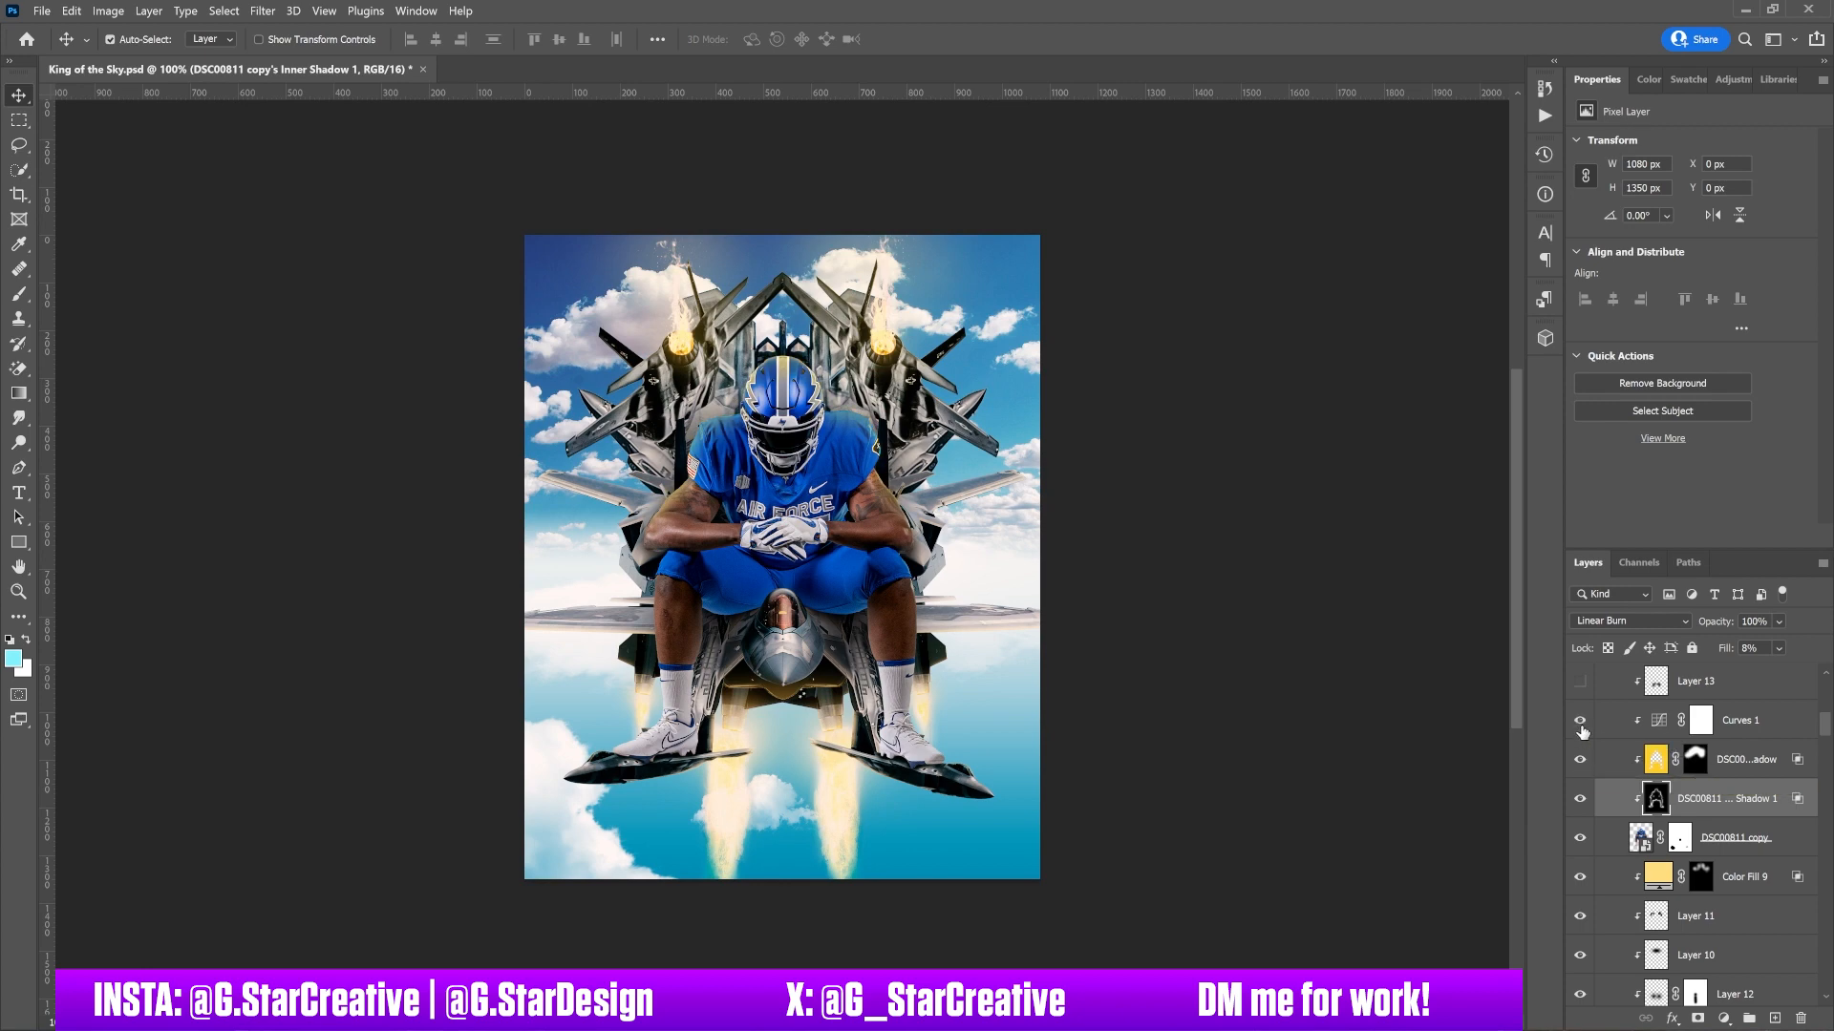
{"action": "left_click", "coordinate": [1758, 735]}
{"action": "scroll", "coordinate": [1759, 736], "scroll_direction": "up", "scroll_amount": 2}
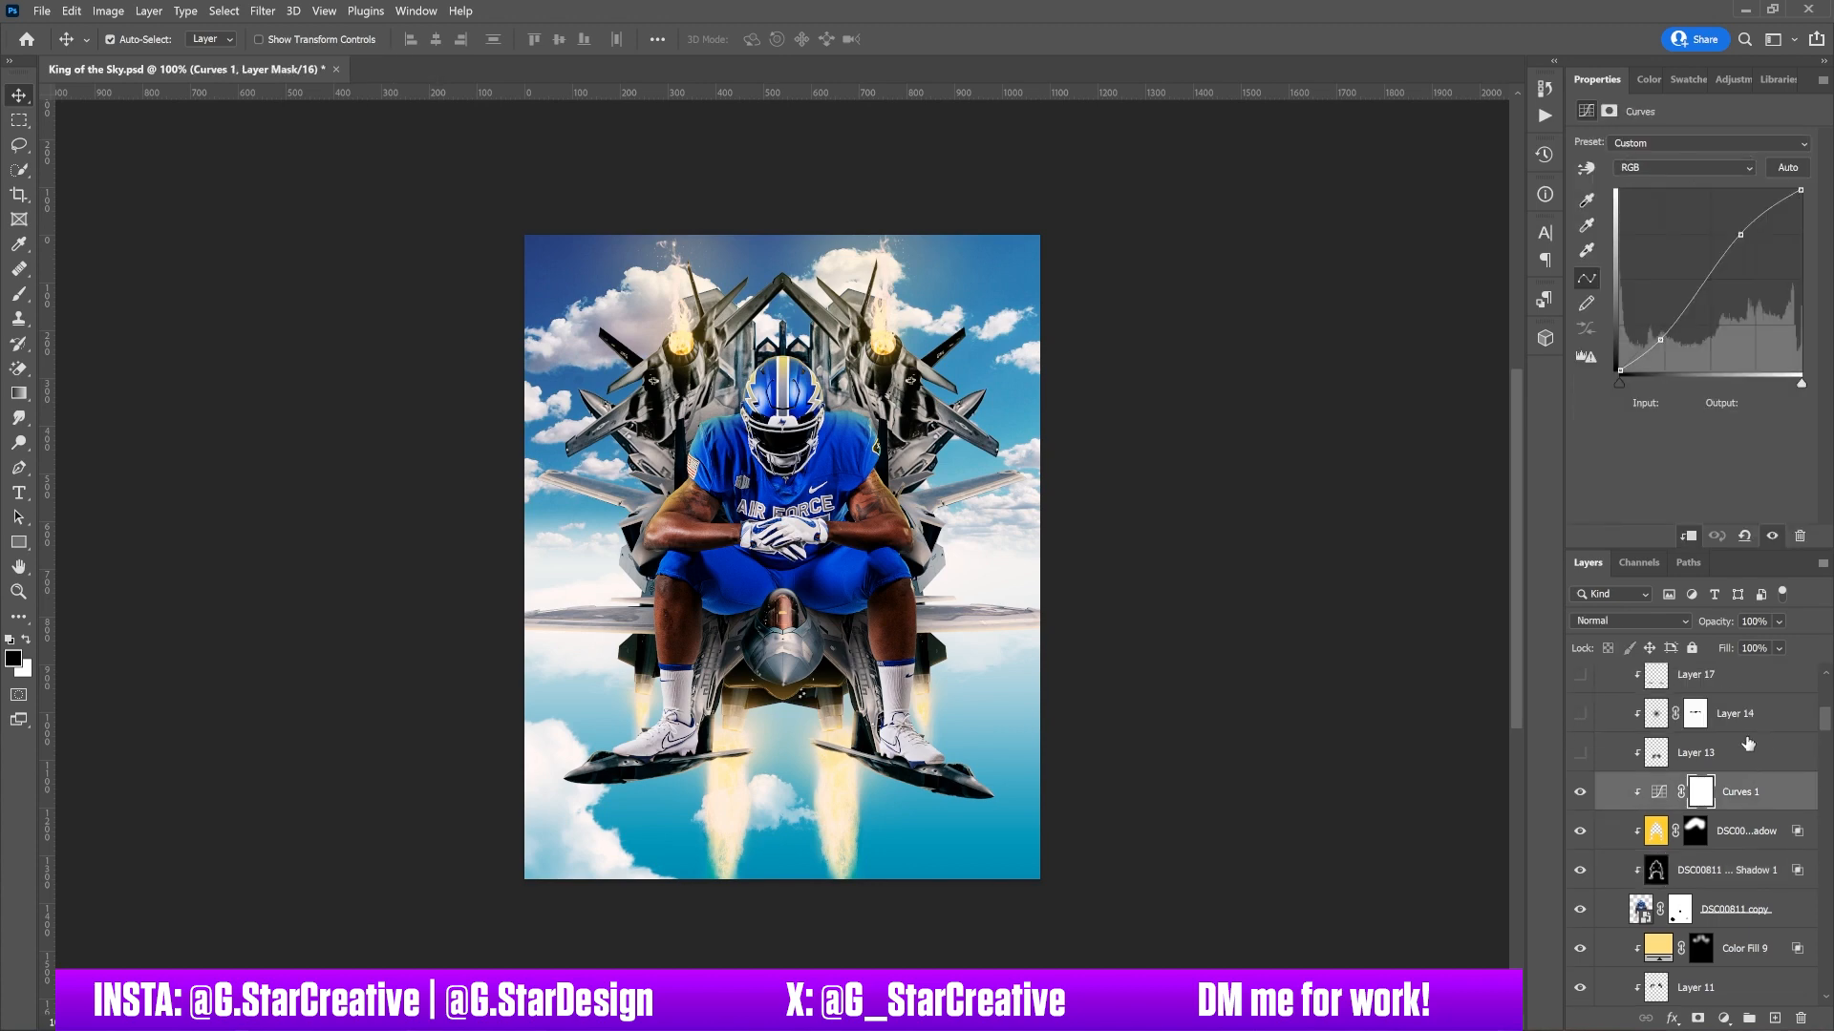
{"action": "left_click", "coordinate": [1581, 794]}
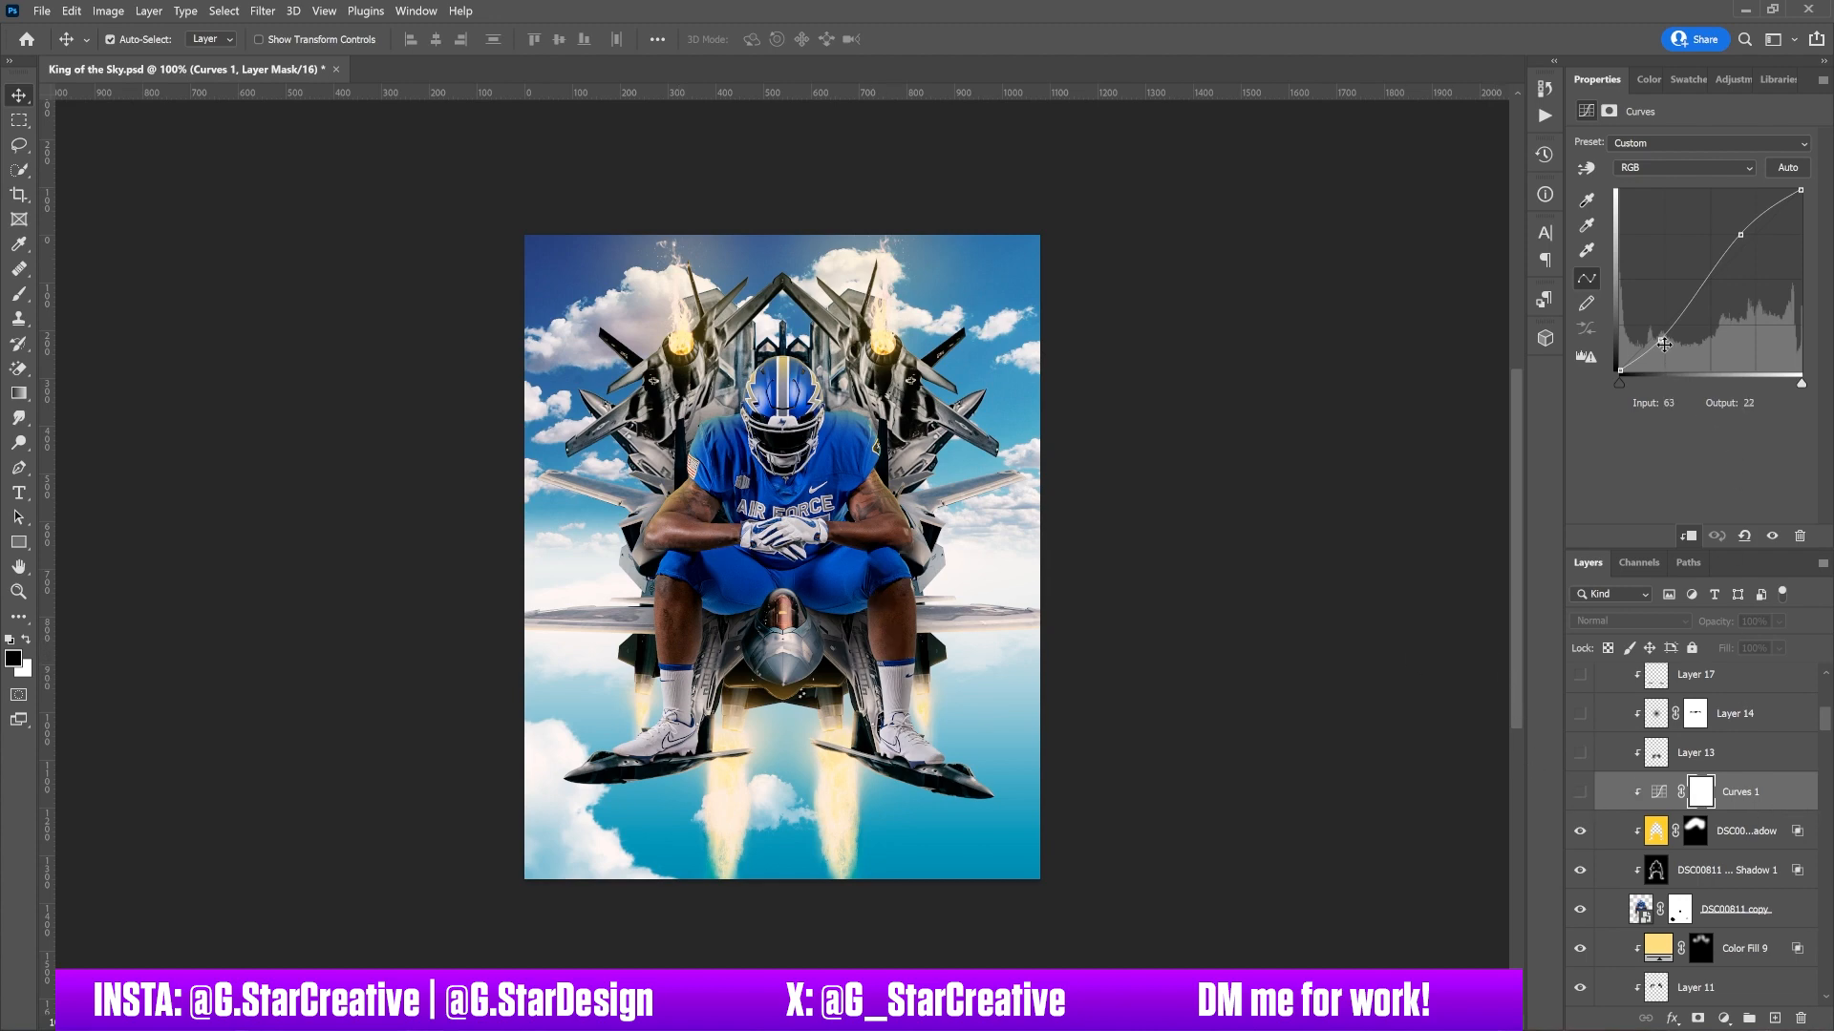
{"action": "left_click", "coordinate": [1579, 793]}
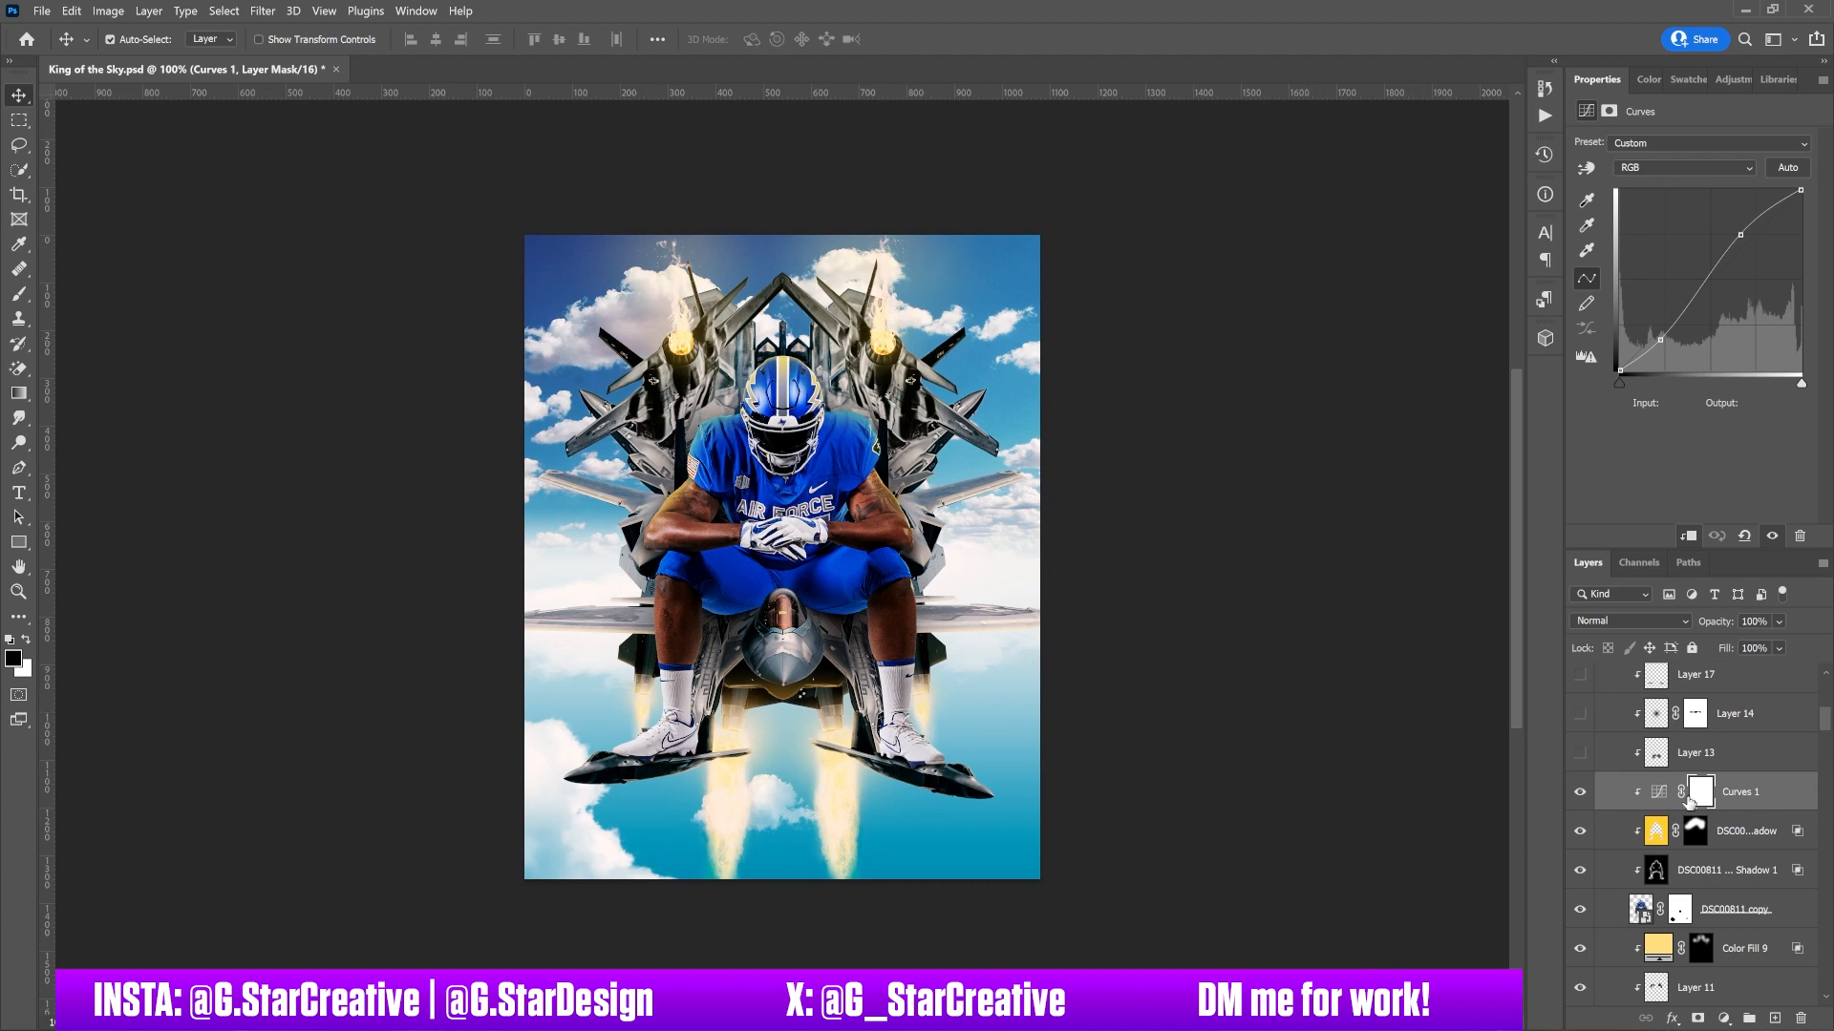
{"action": "scroll", "coordinate": [1687, 802], "scroll_direction": "up", "scroll_amount": 1}
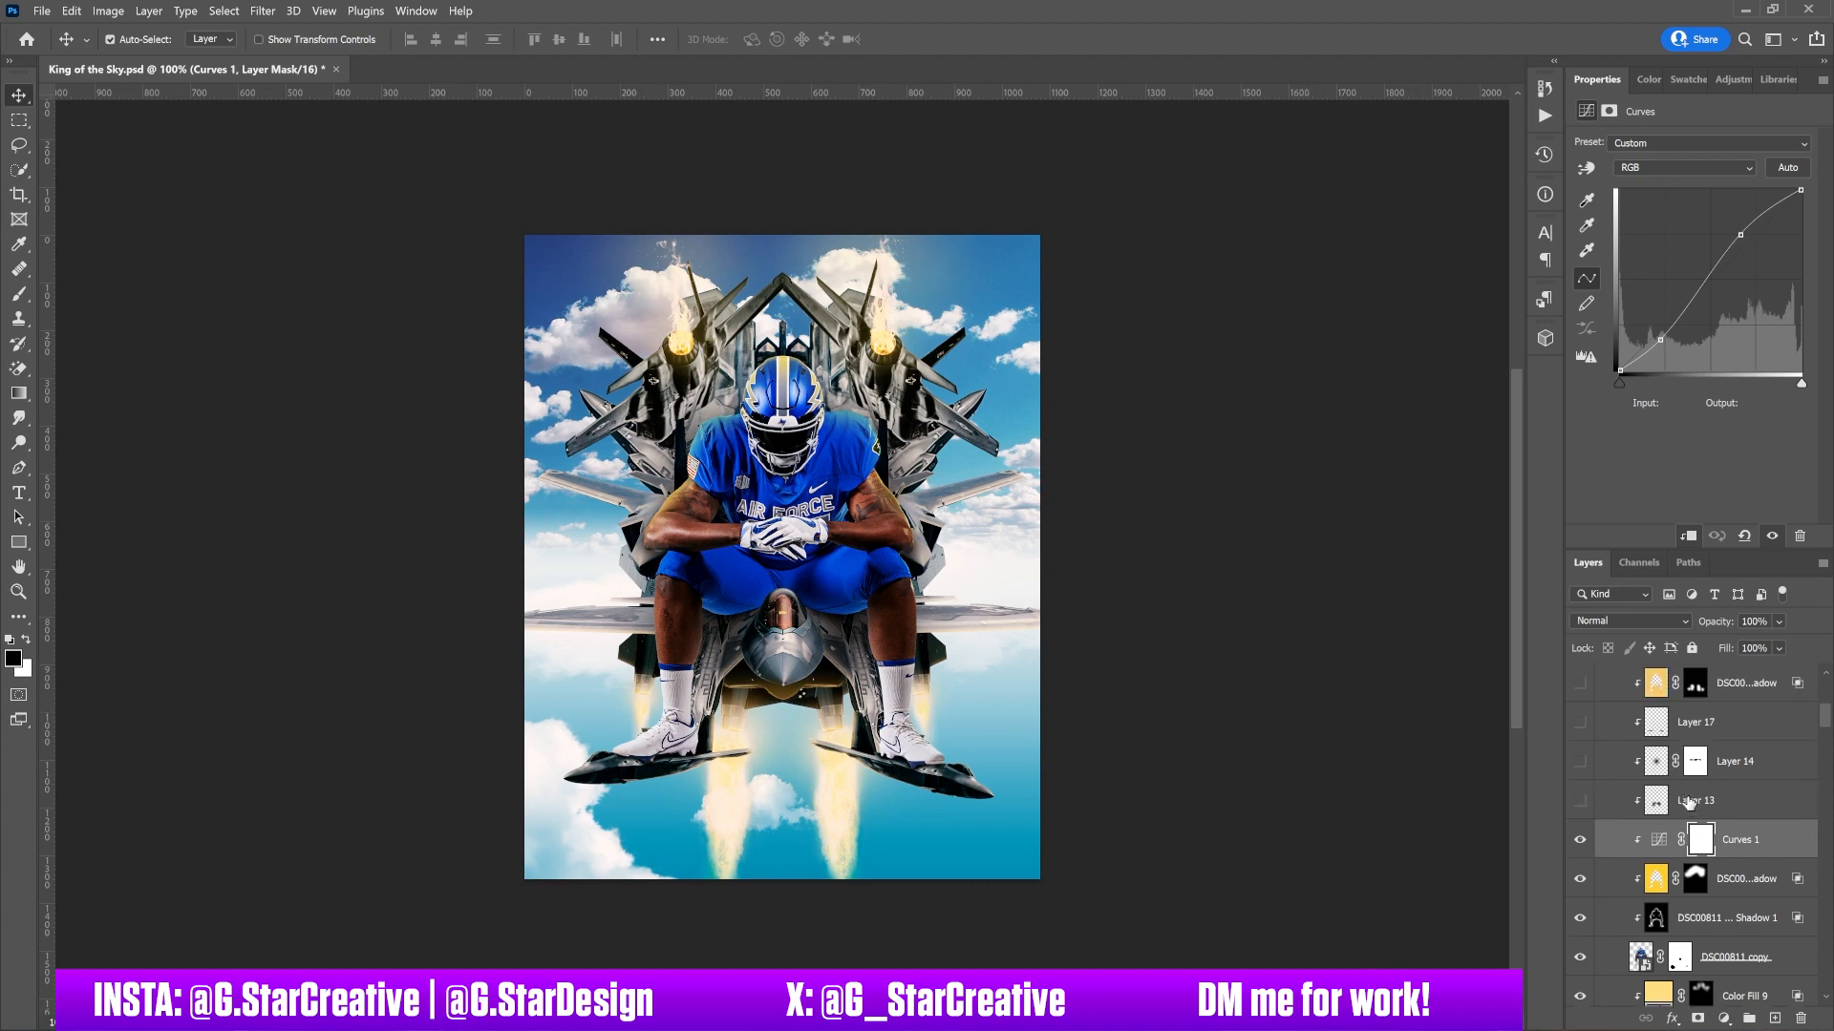
- Make Layer 13 above Curves 1 visible, comparing the image without and with it
{"action": "left_click", "coordinate": [1579, 804]}
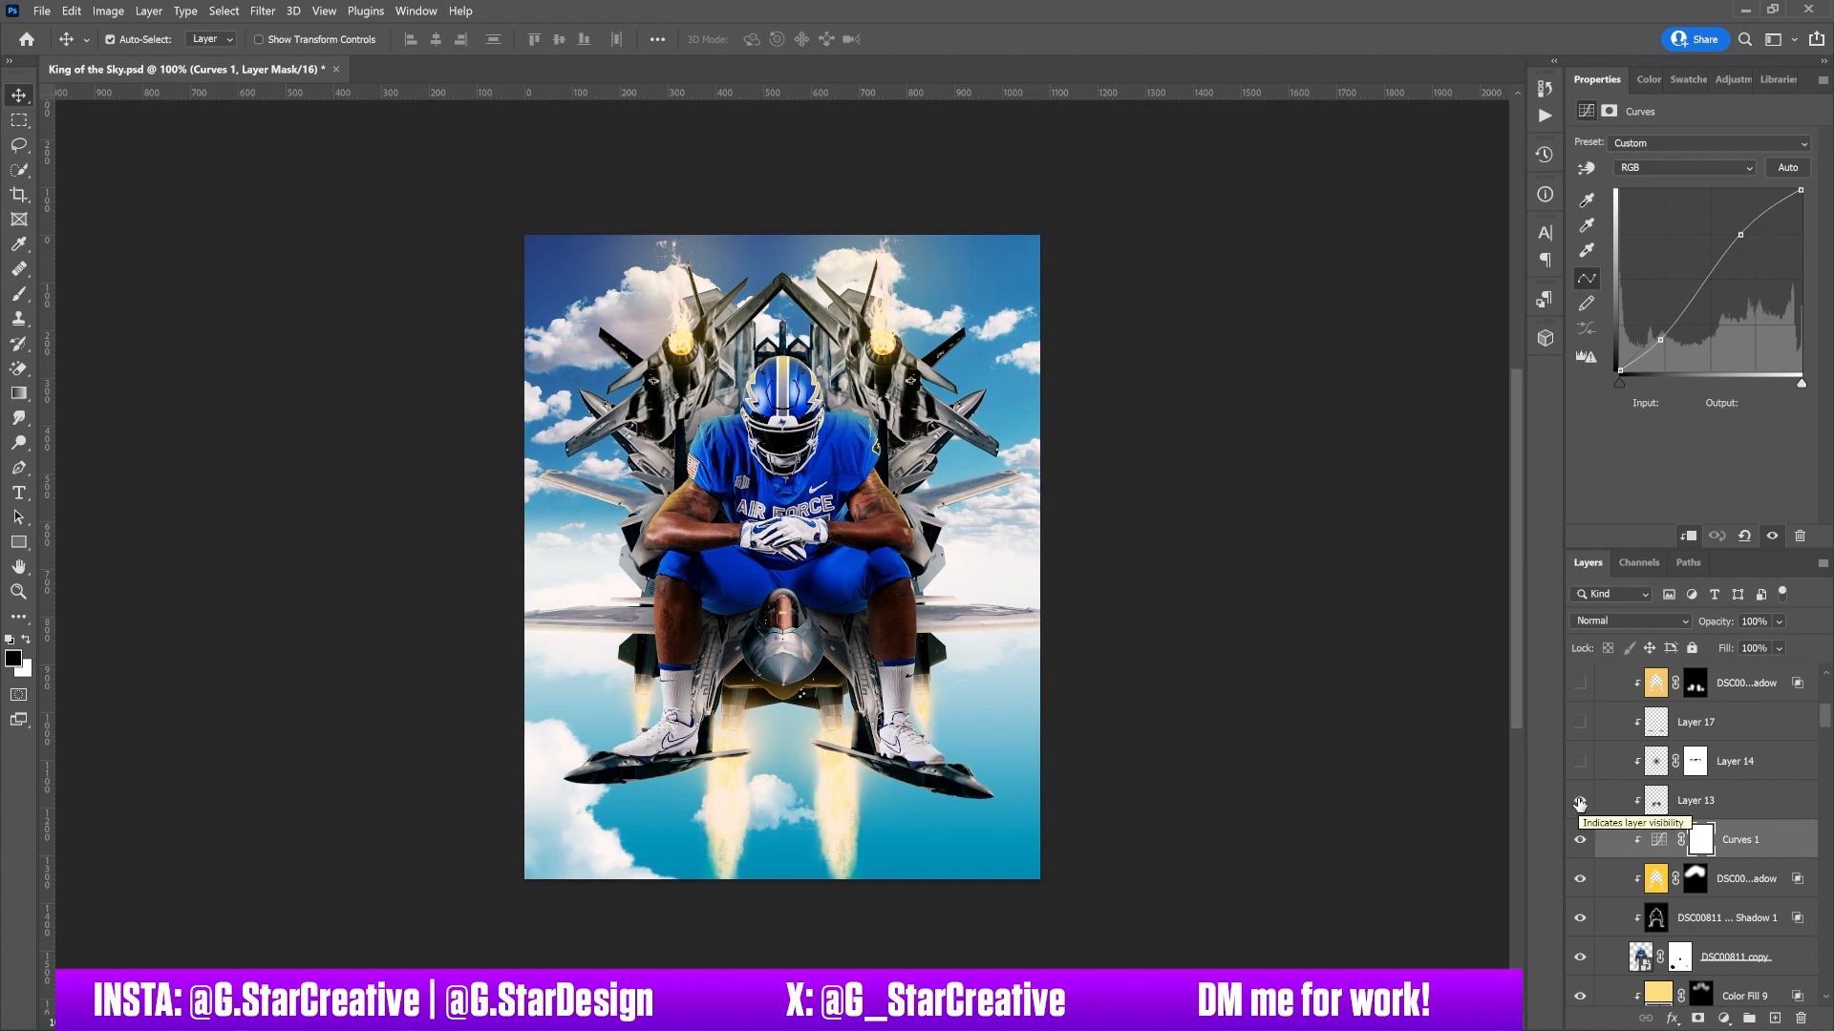
{"action": "left_click", "coordinate": [1580, 804]}
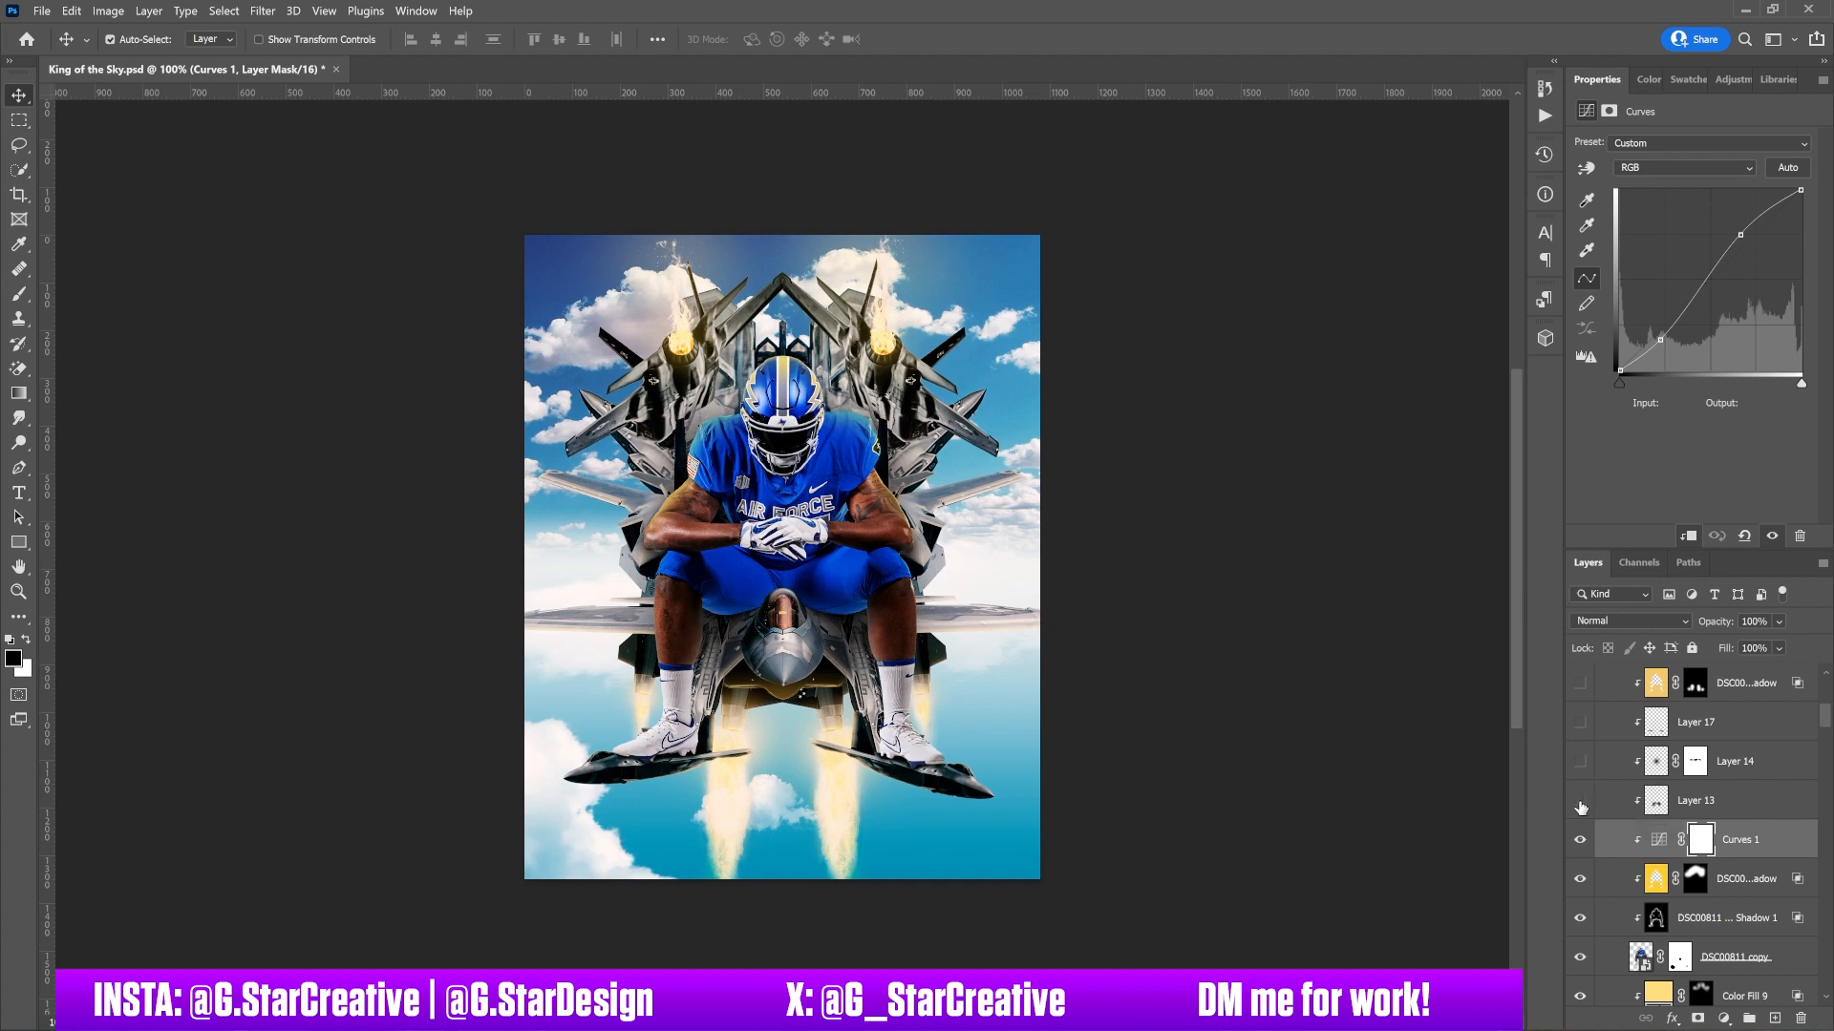
{"action": "left_click", "coordinate": [1580, 804]}
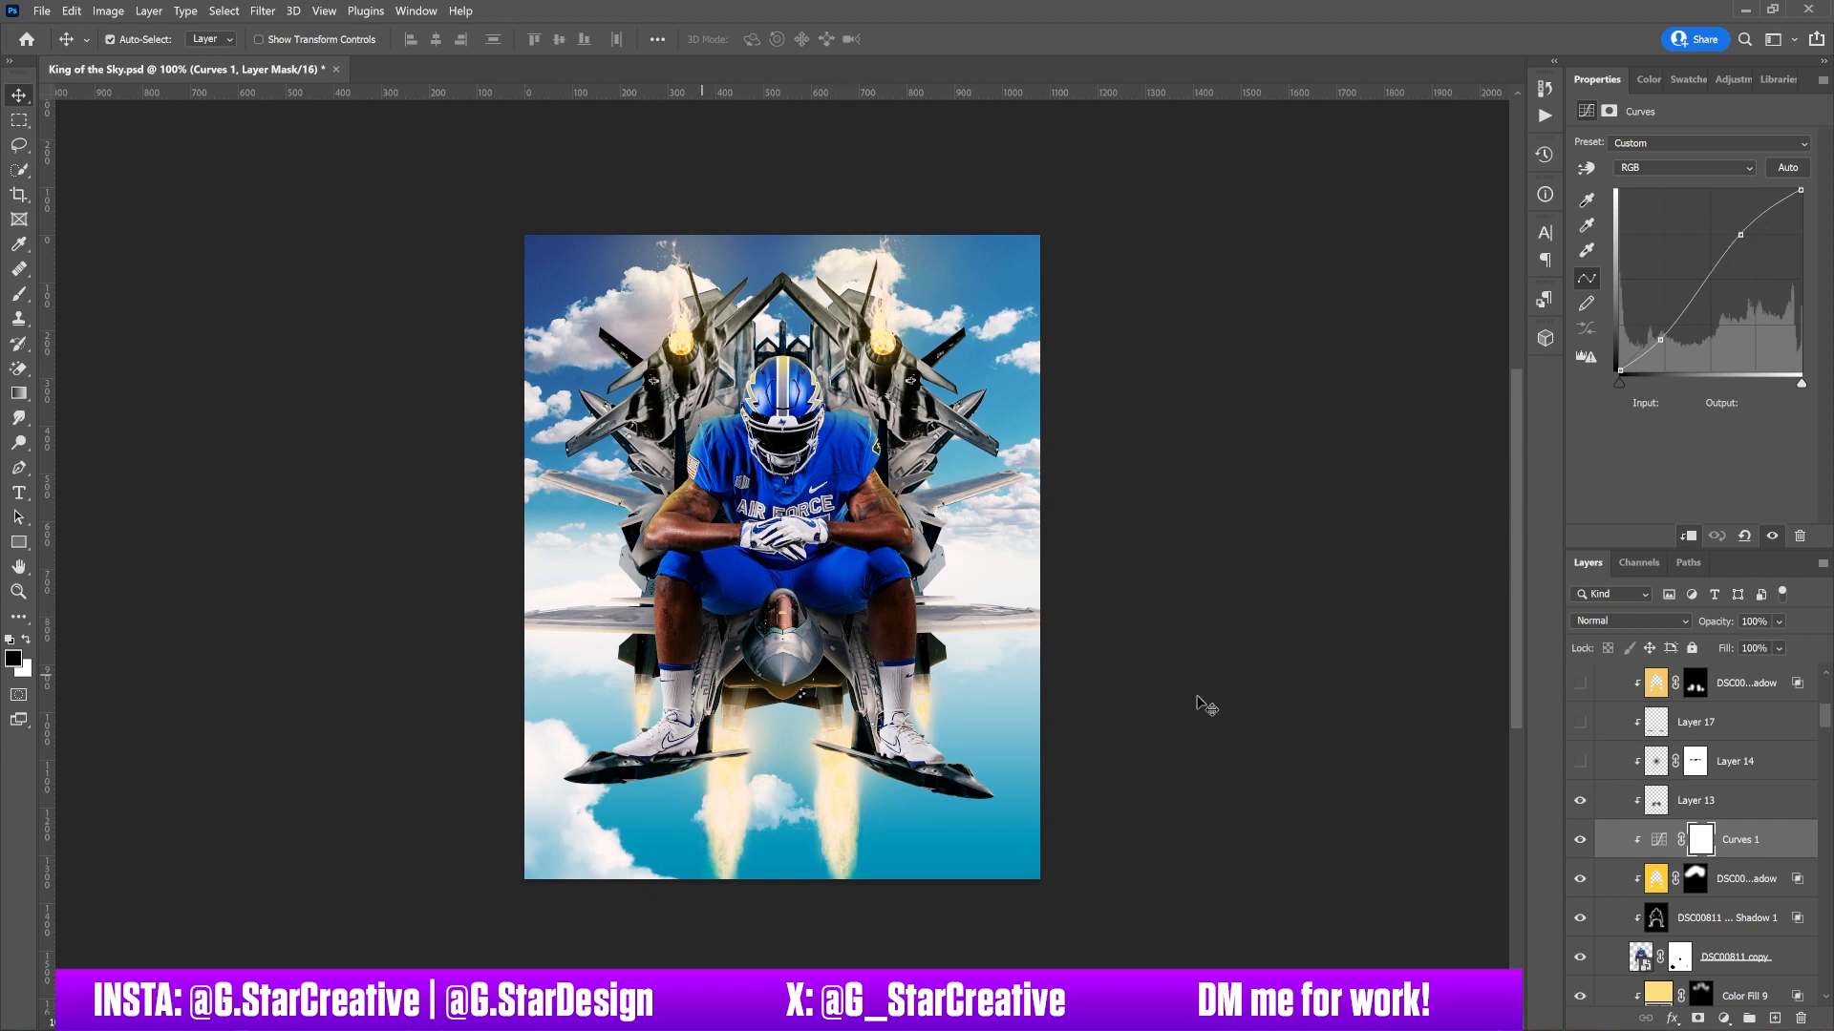
- Make Layer 14, Layer 17, the clipped shadow layer above them and the 6746631_preview copy cloud layer visible
{"action": "left_click", "coordinate": [1581, 762]}
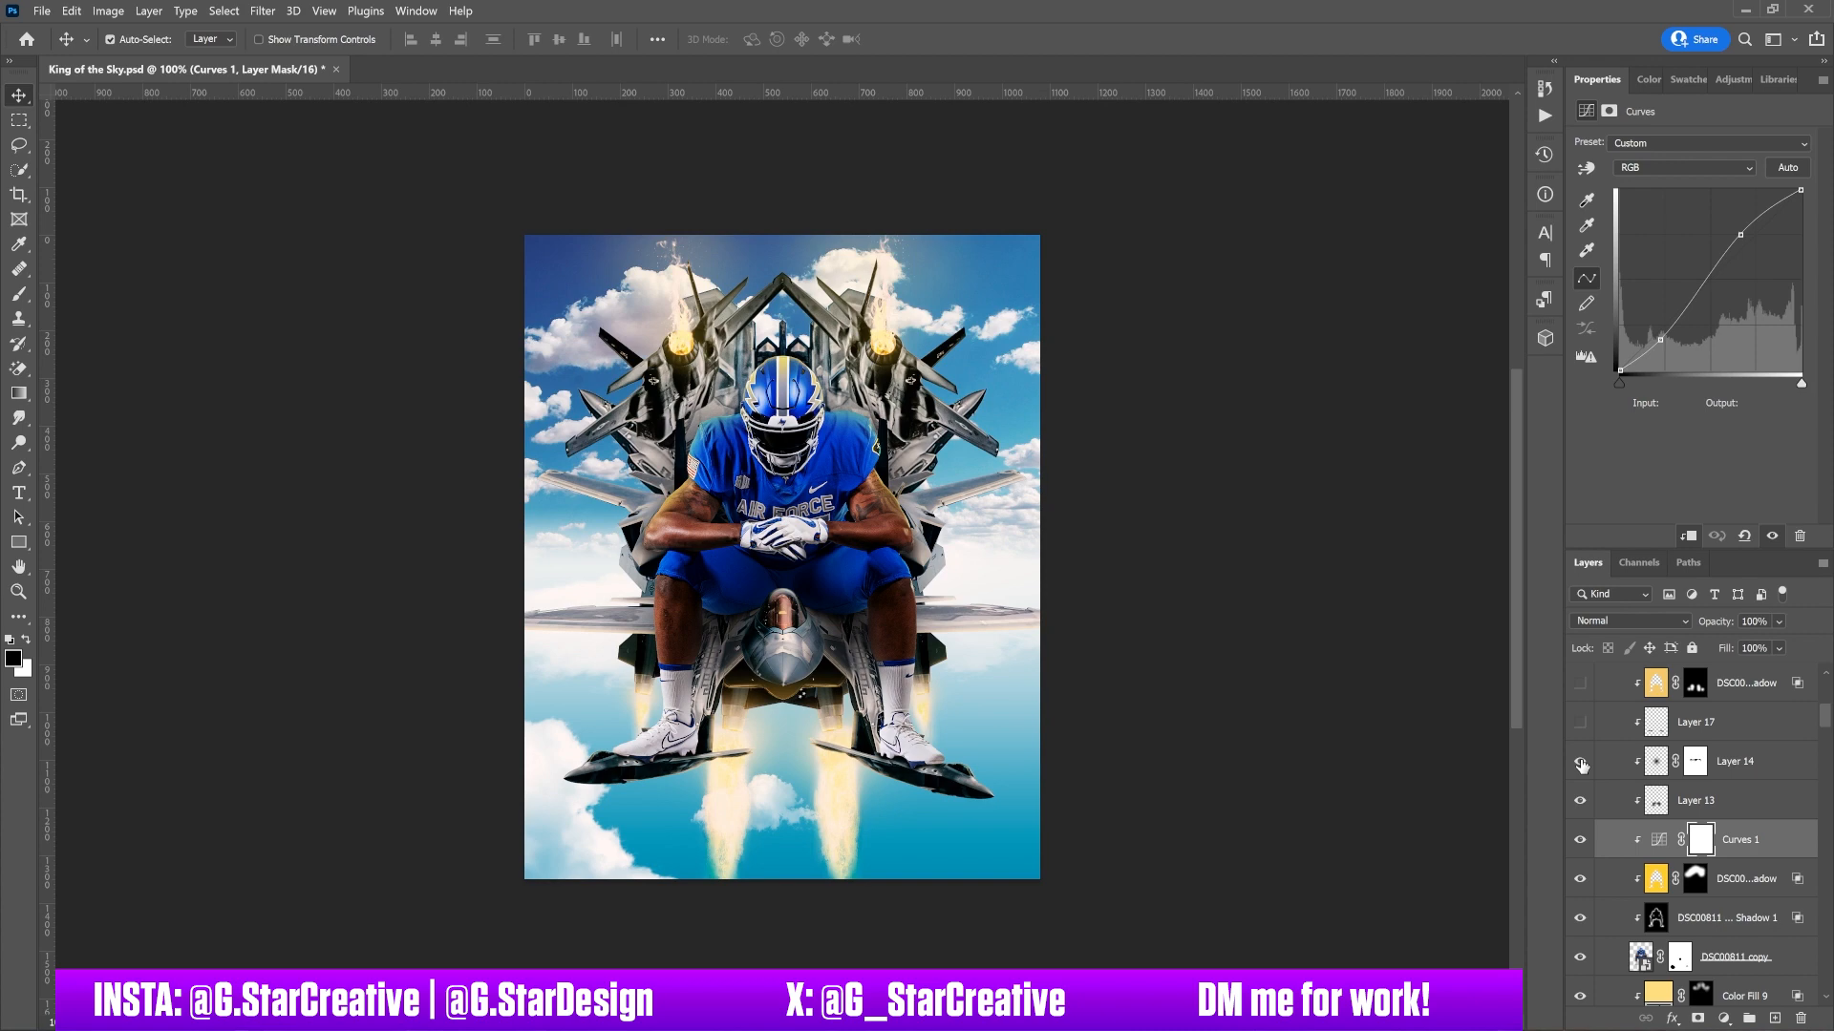
{"action": "left_click", "coordinate": [1580, 723]}
{"action": "left_click", "coordinate": [1579, 684]}
{"action": "scroll", "coordinate": [1624, 778], "scroll_direction": "up", "scroll_amount": 3}
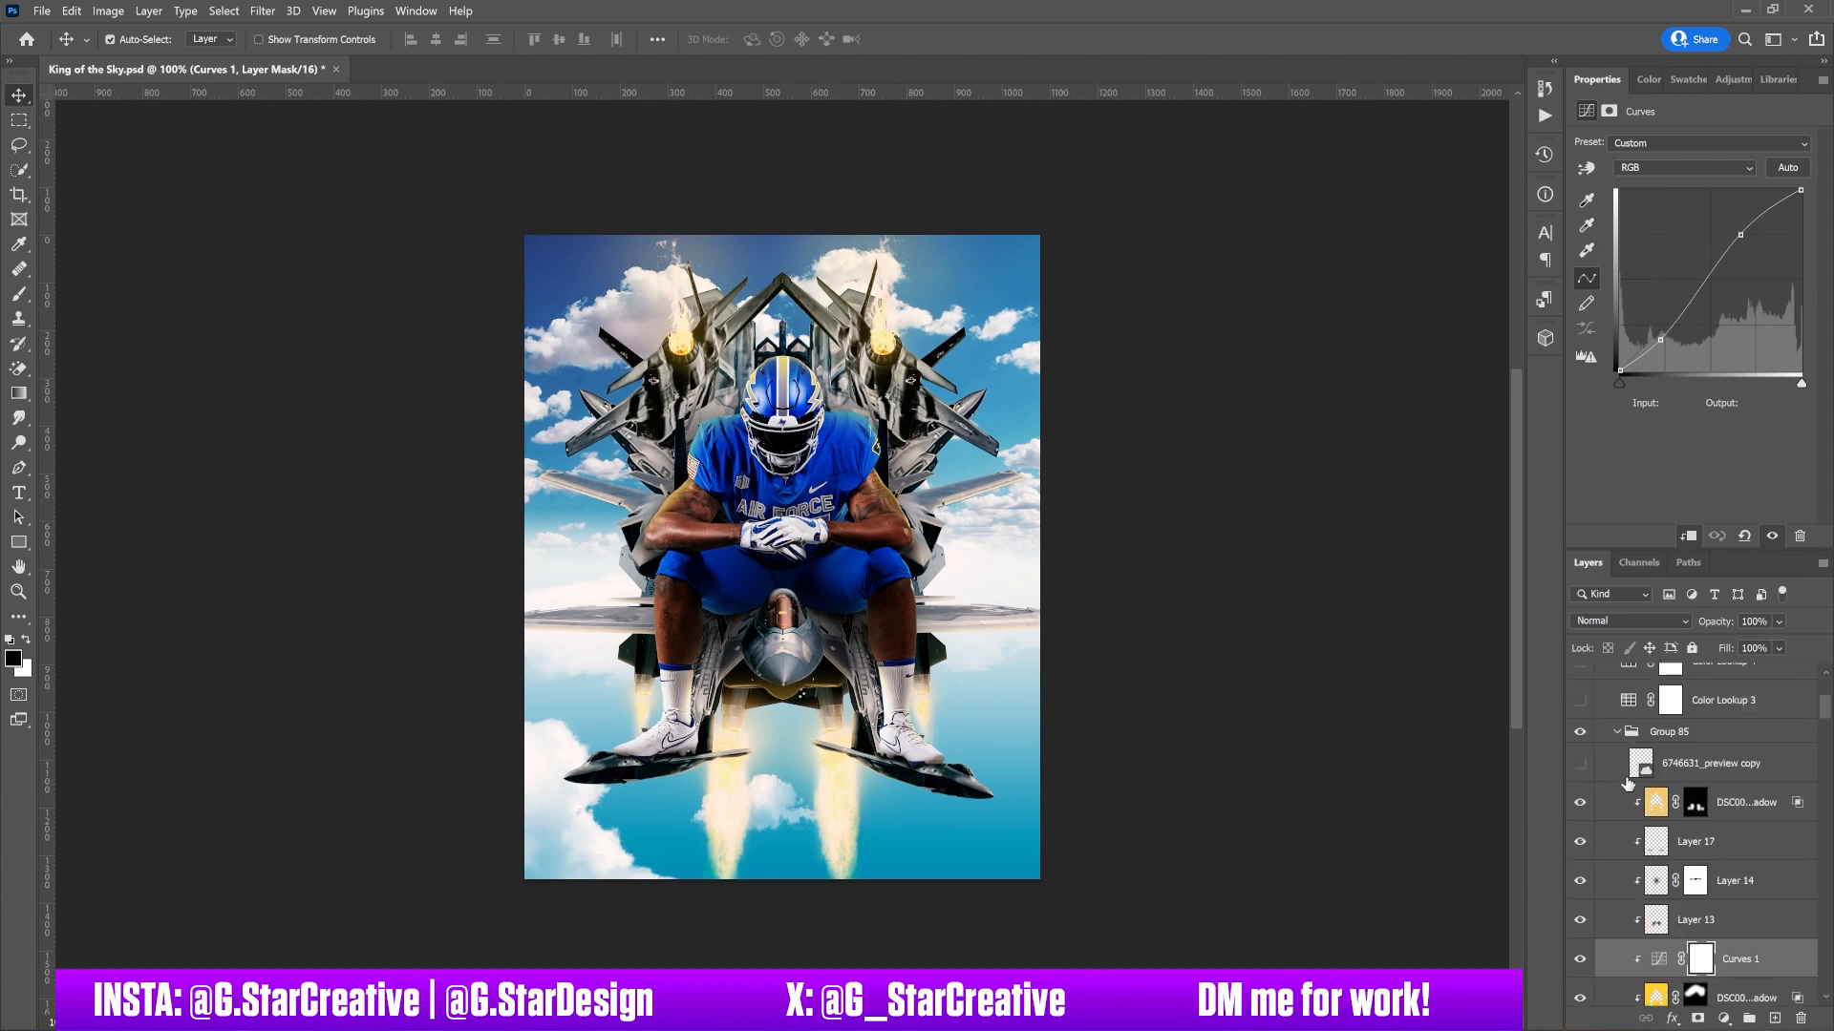
{"action": "left_click", "coordinate": [1580, 764]}
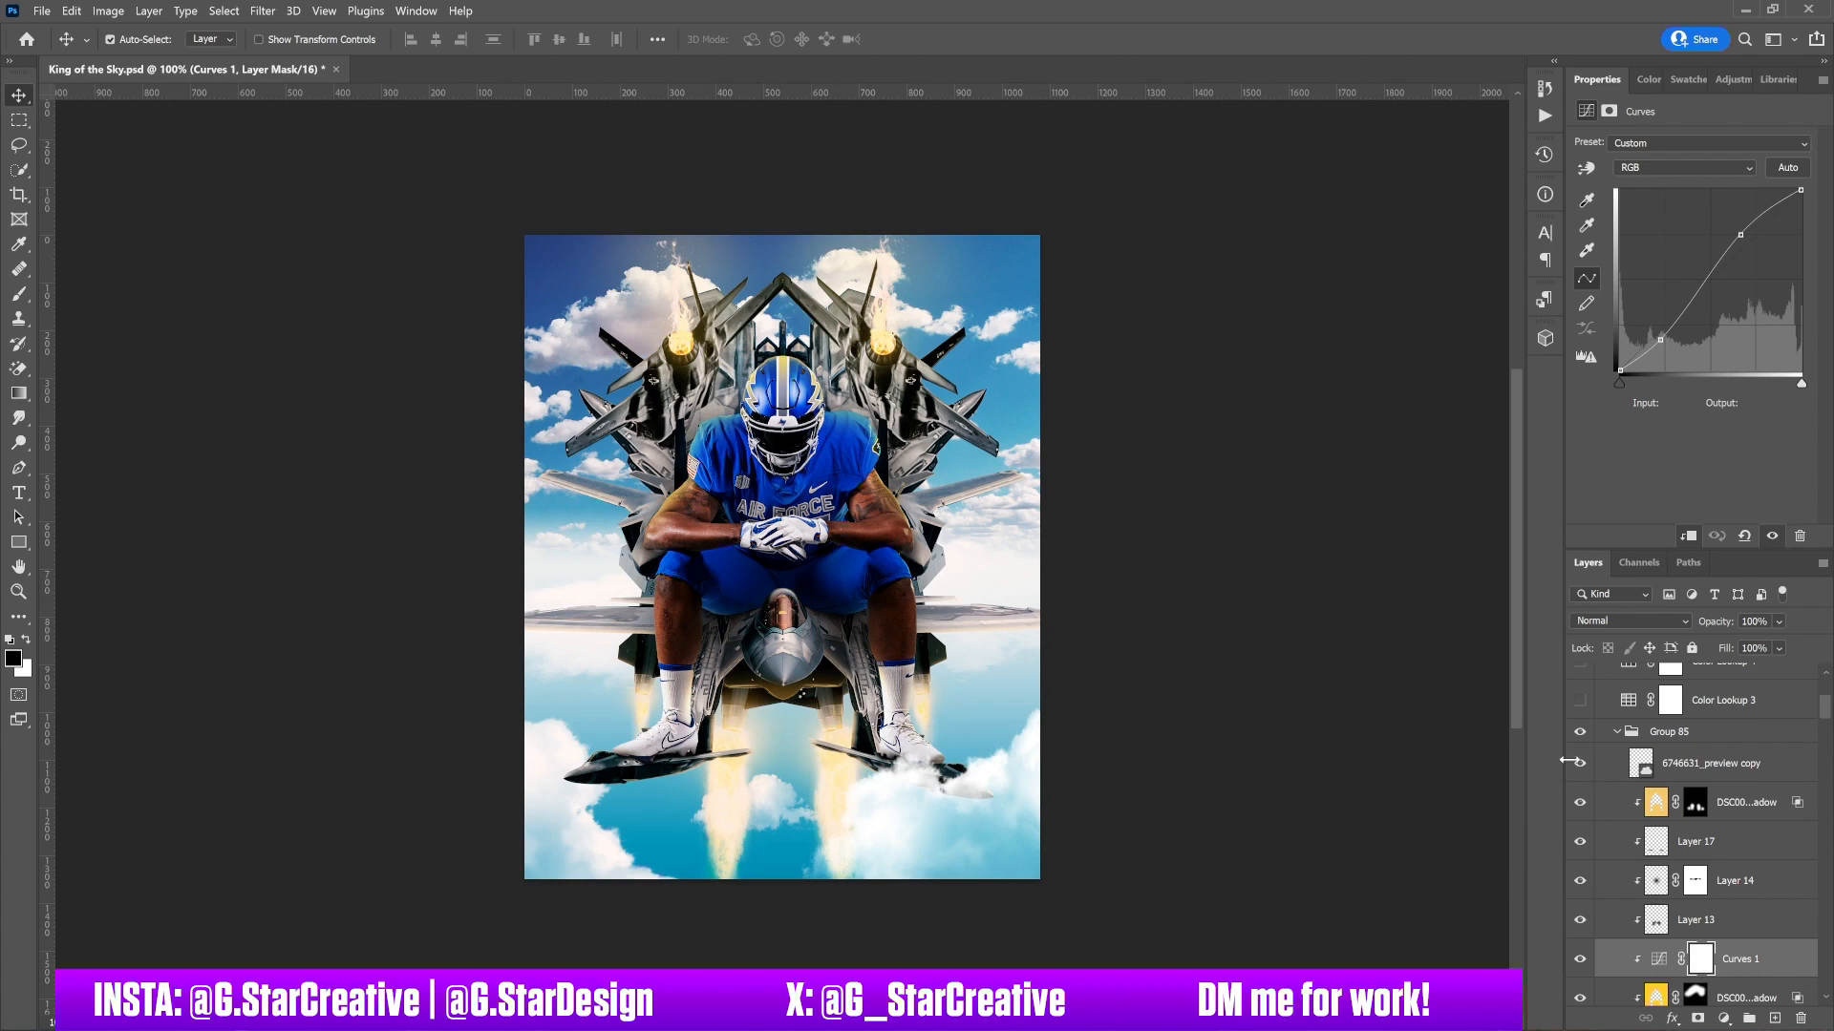
{"action": "scroll", "coordinate": [1643, 791], "scroll_direction": "up", "scroll_amount": 2}
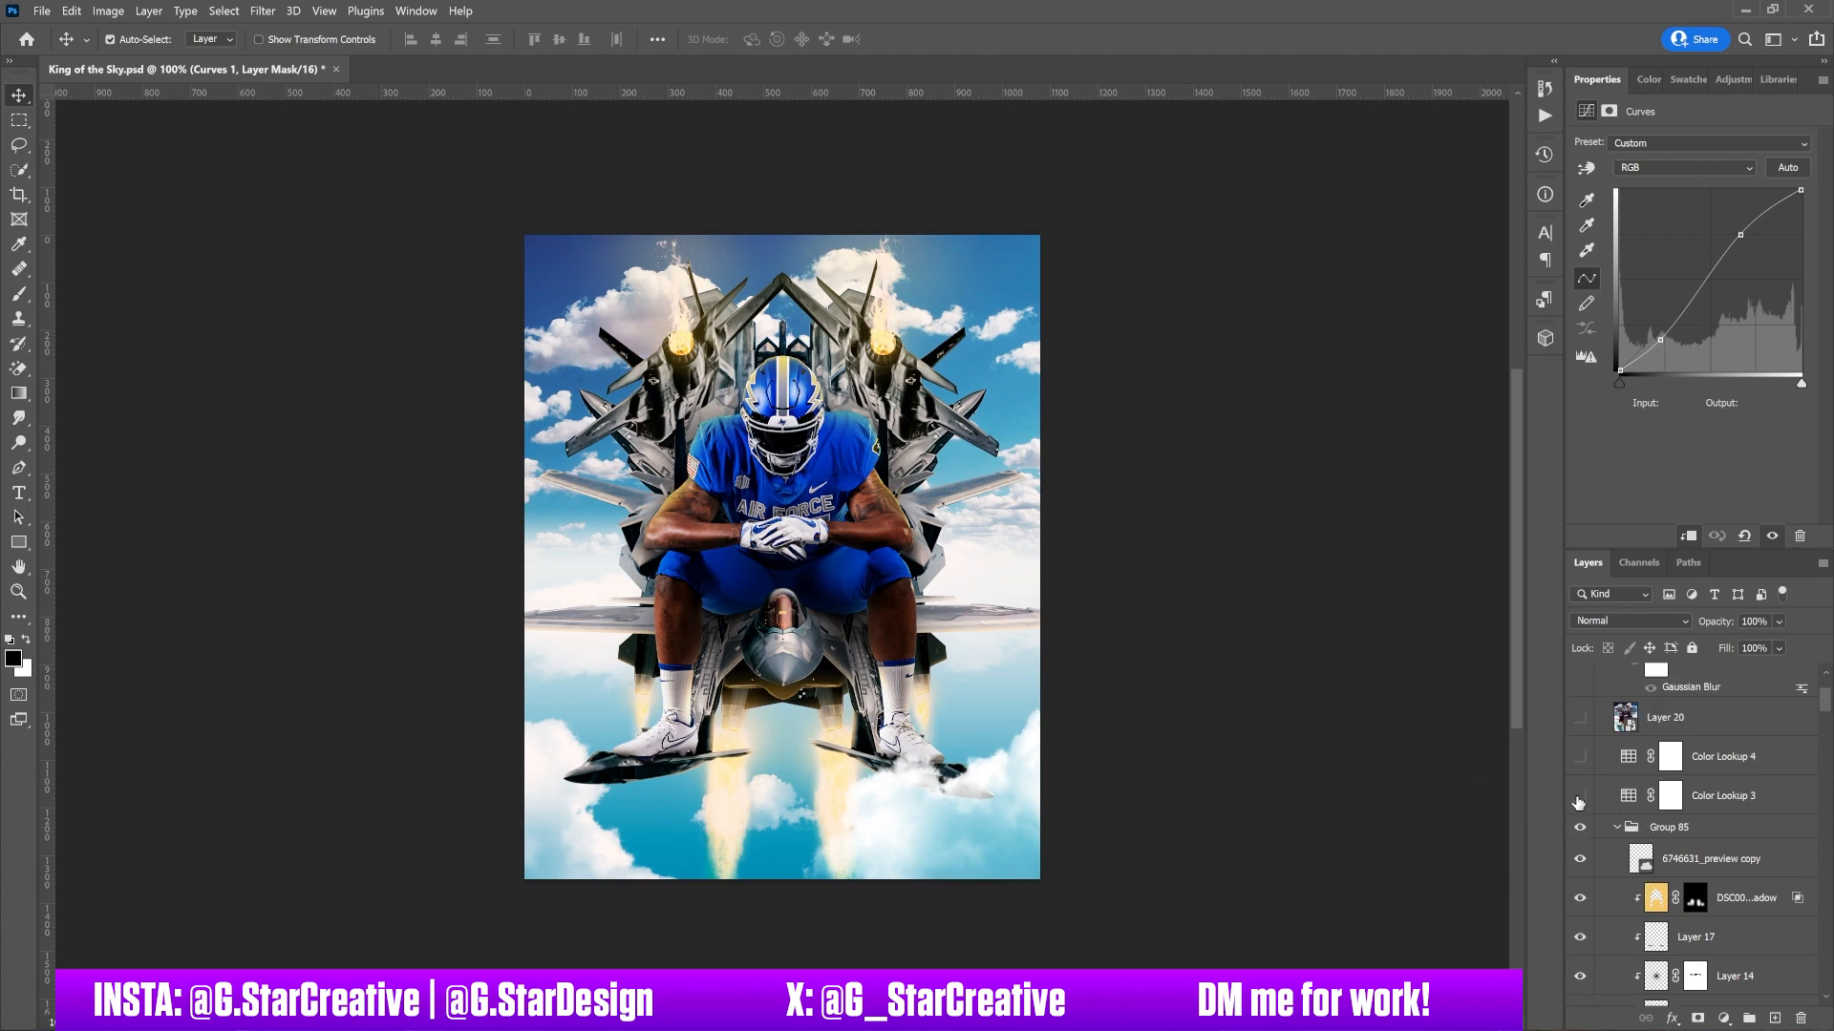
- Make the Color Lookup 3 and Color Lookup 4 adjustments above Group 85 visible, with Color Lookup 3 selected
{"action": "left_click", "coordinate": [1708, 792]}
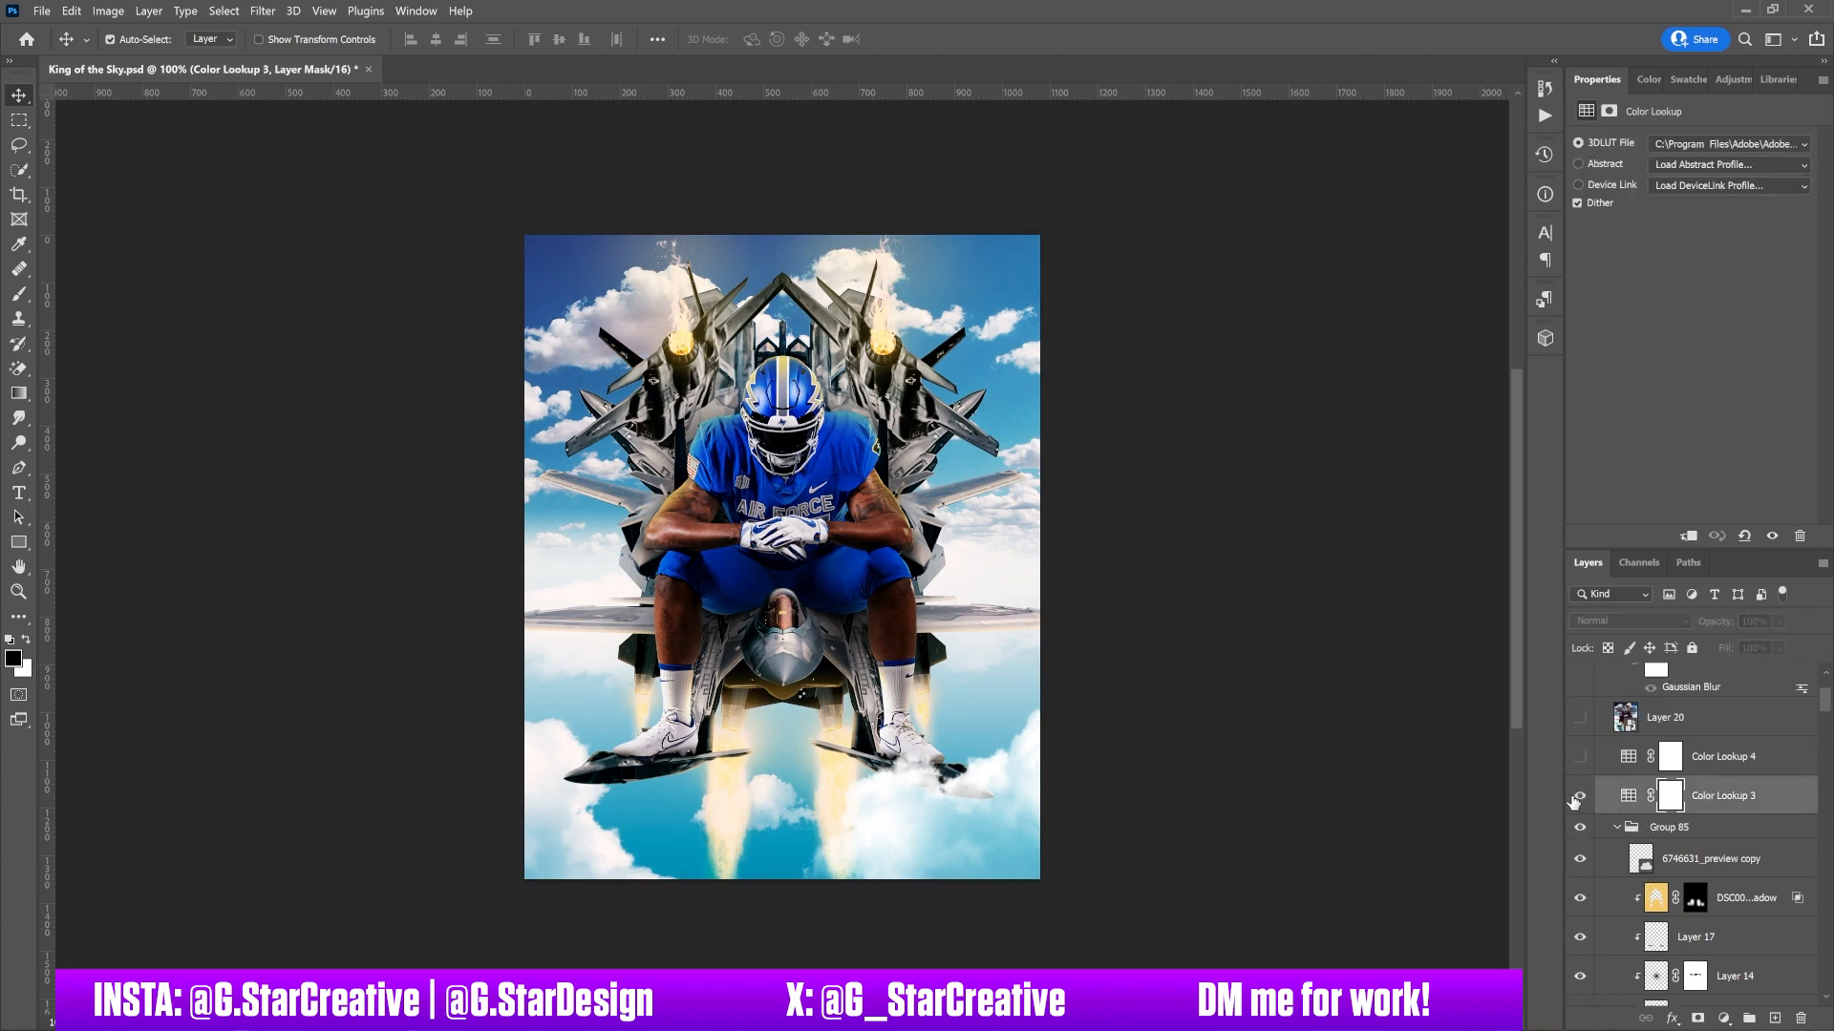
{"action": "left_click", "coordinate": [1577, 798]}
{"action": "left_click", "coordinate": [1580, 758]}
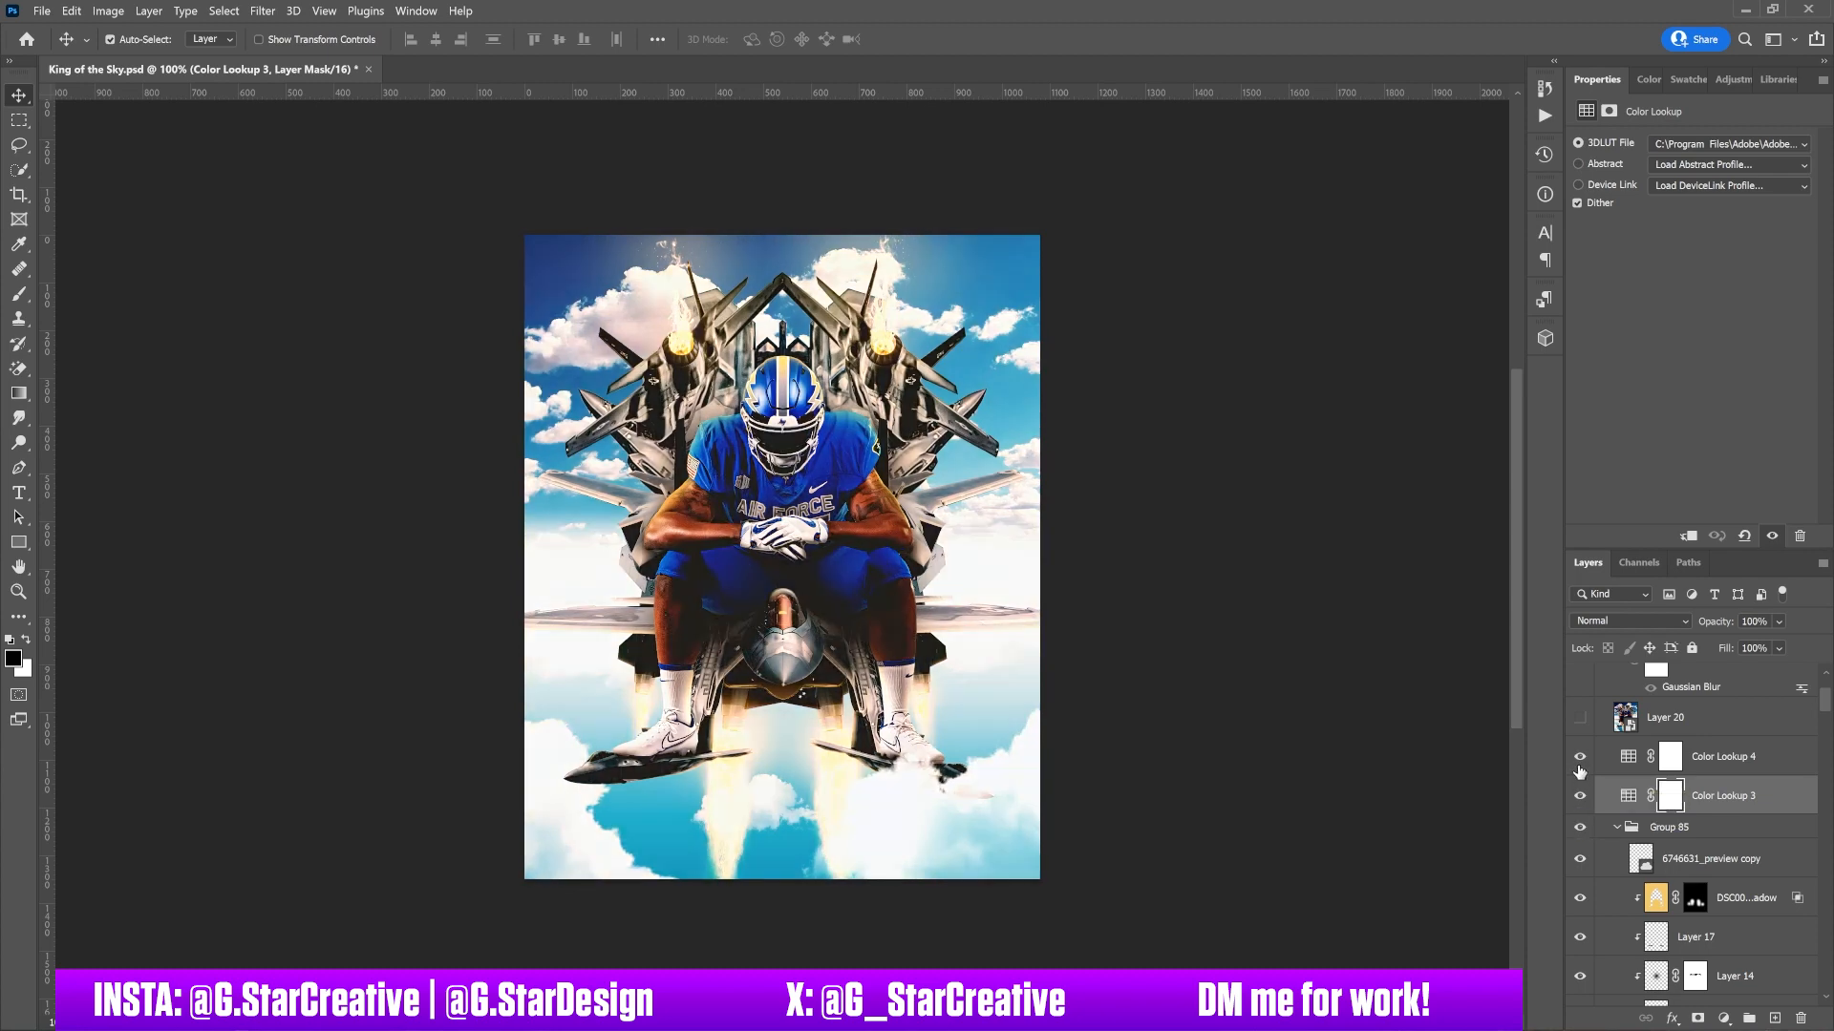
{"action": "scroll", "coordinate": [1698, 767], "scroll_direction": "up", "scroll_amount": 3}
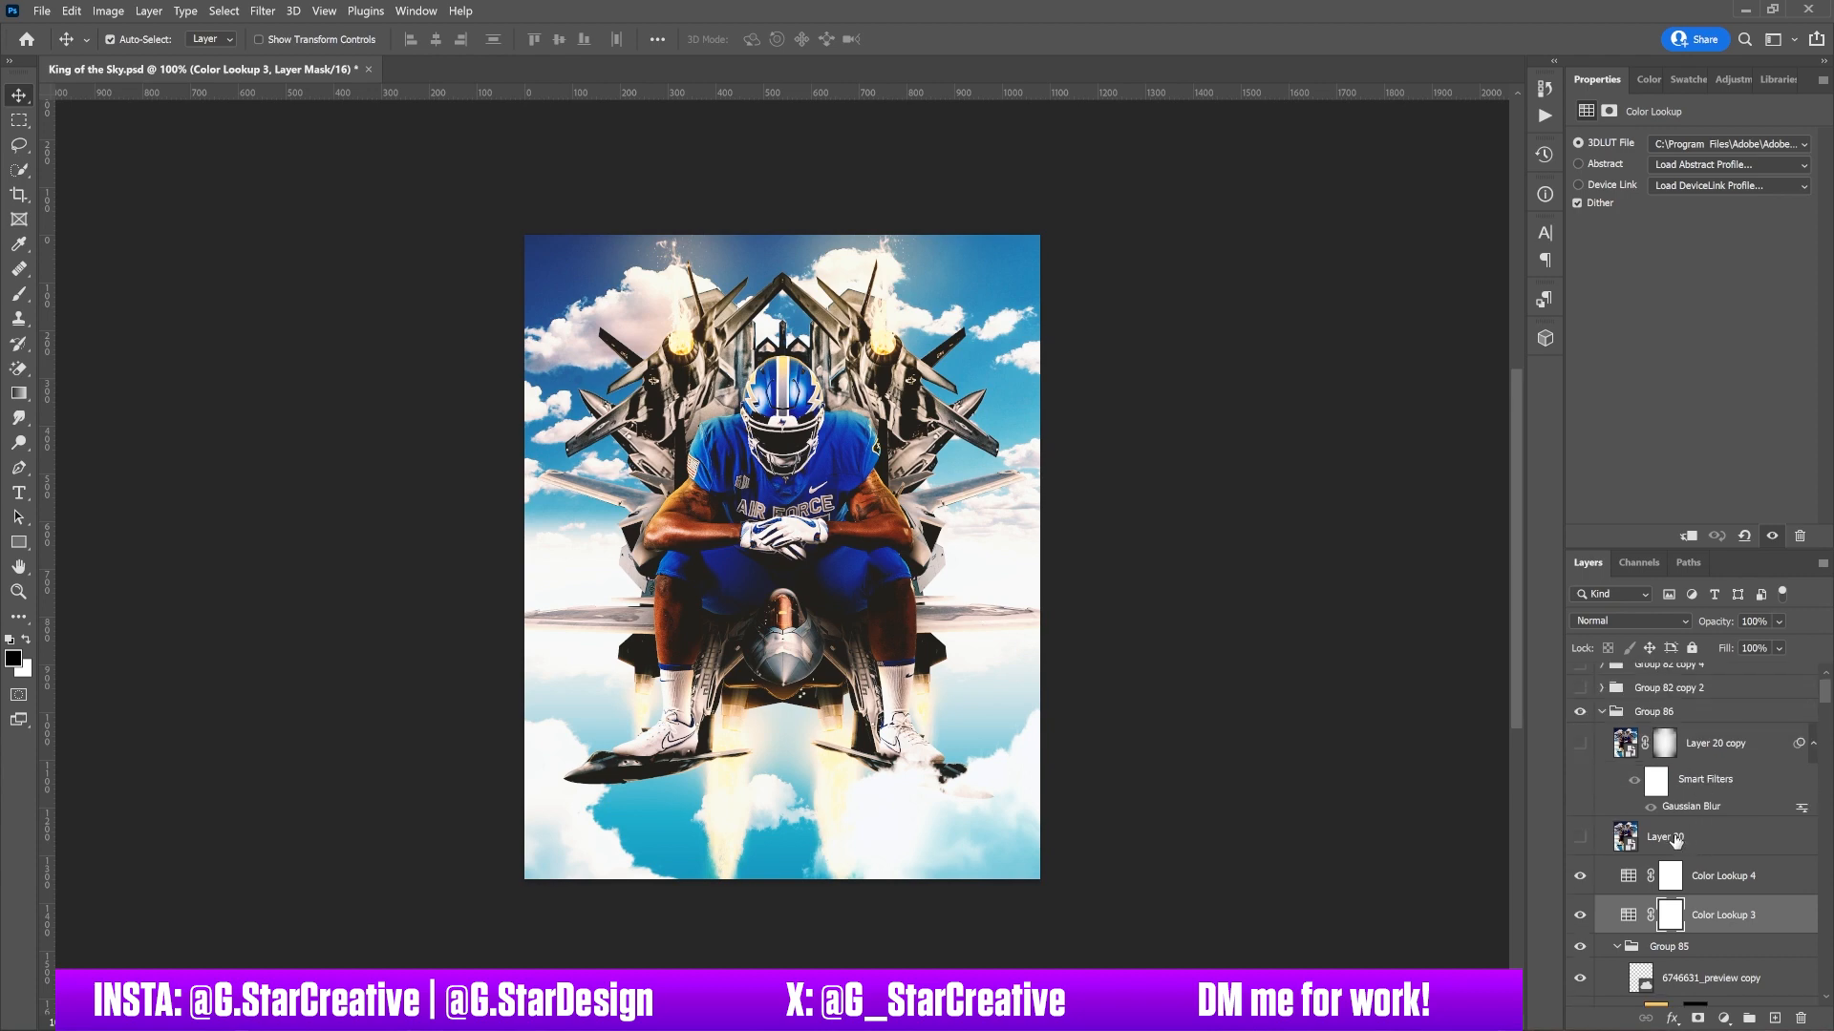
- Make Layer 20 and the blurred Layer 20 copy visible, selecting each to view its blend mode and opacity
{"action": "left_click", "coordinate": [1581, 839]}
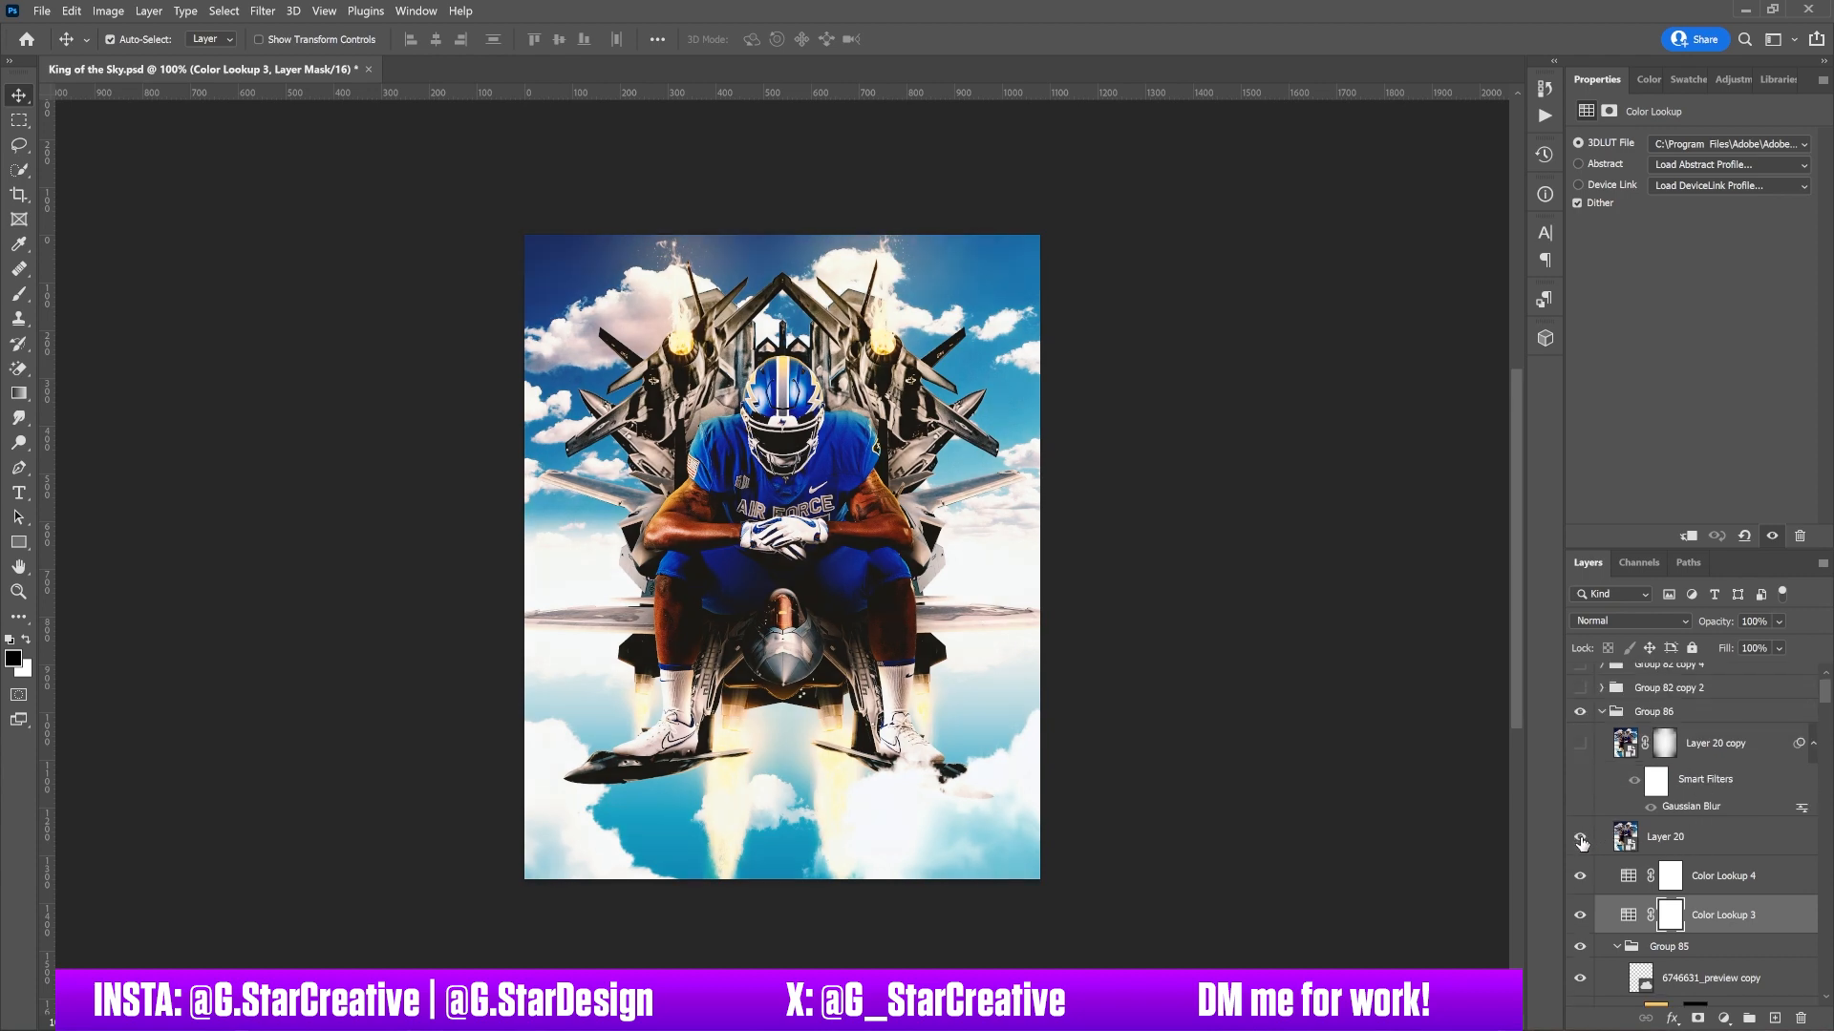
{"action": "left_click", "coordinate": [1685, 838]}
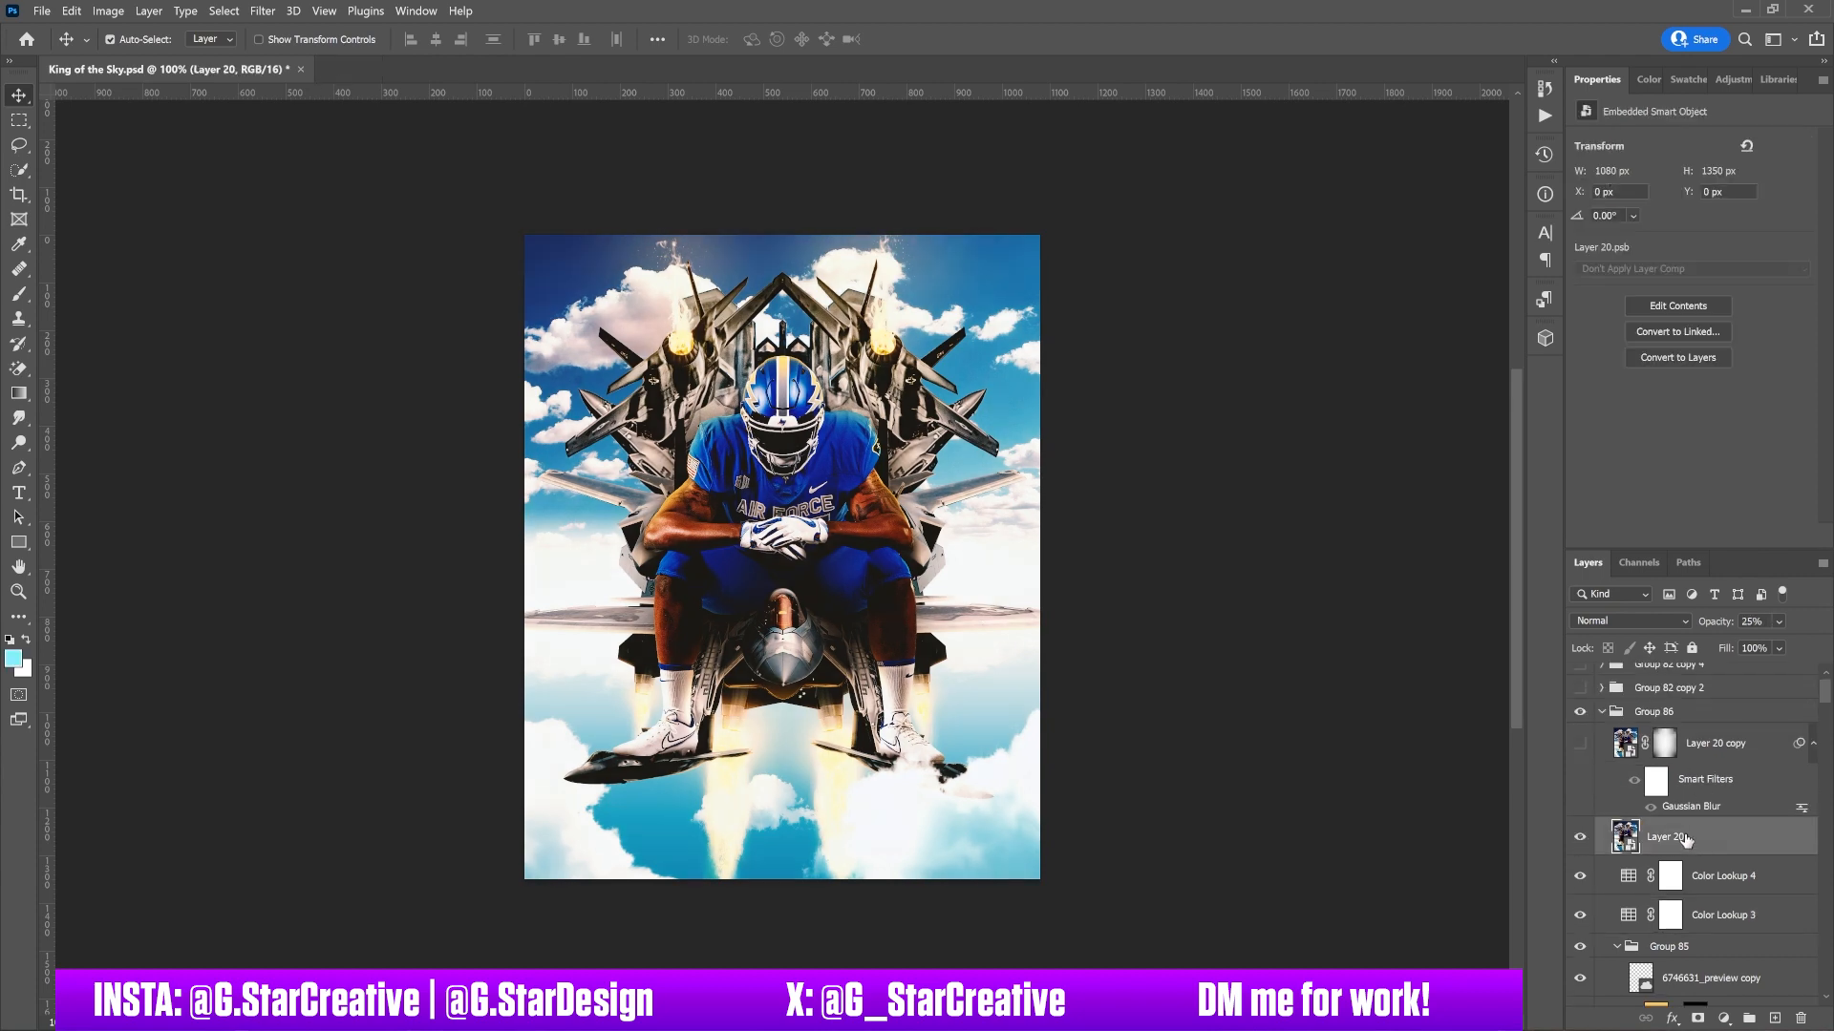
{"action": "left_click", "coordinate": [1580, 745]}
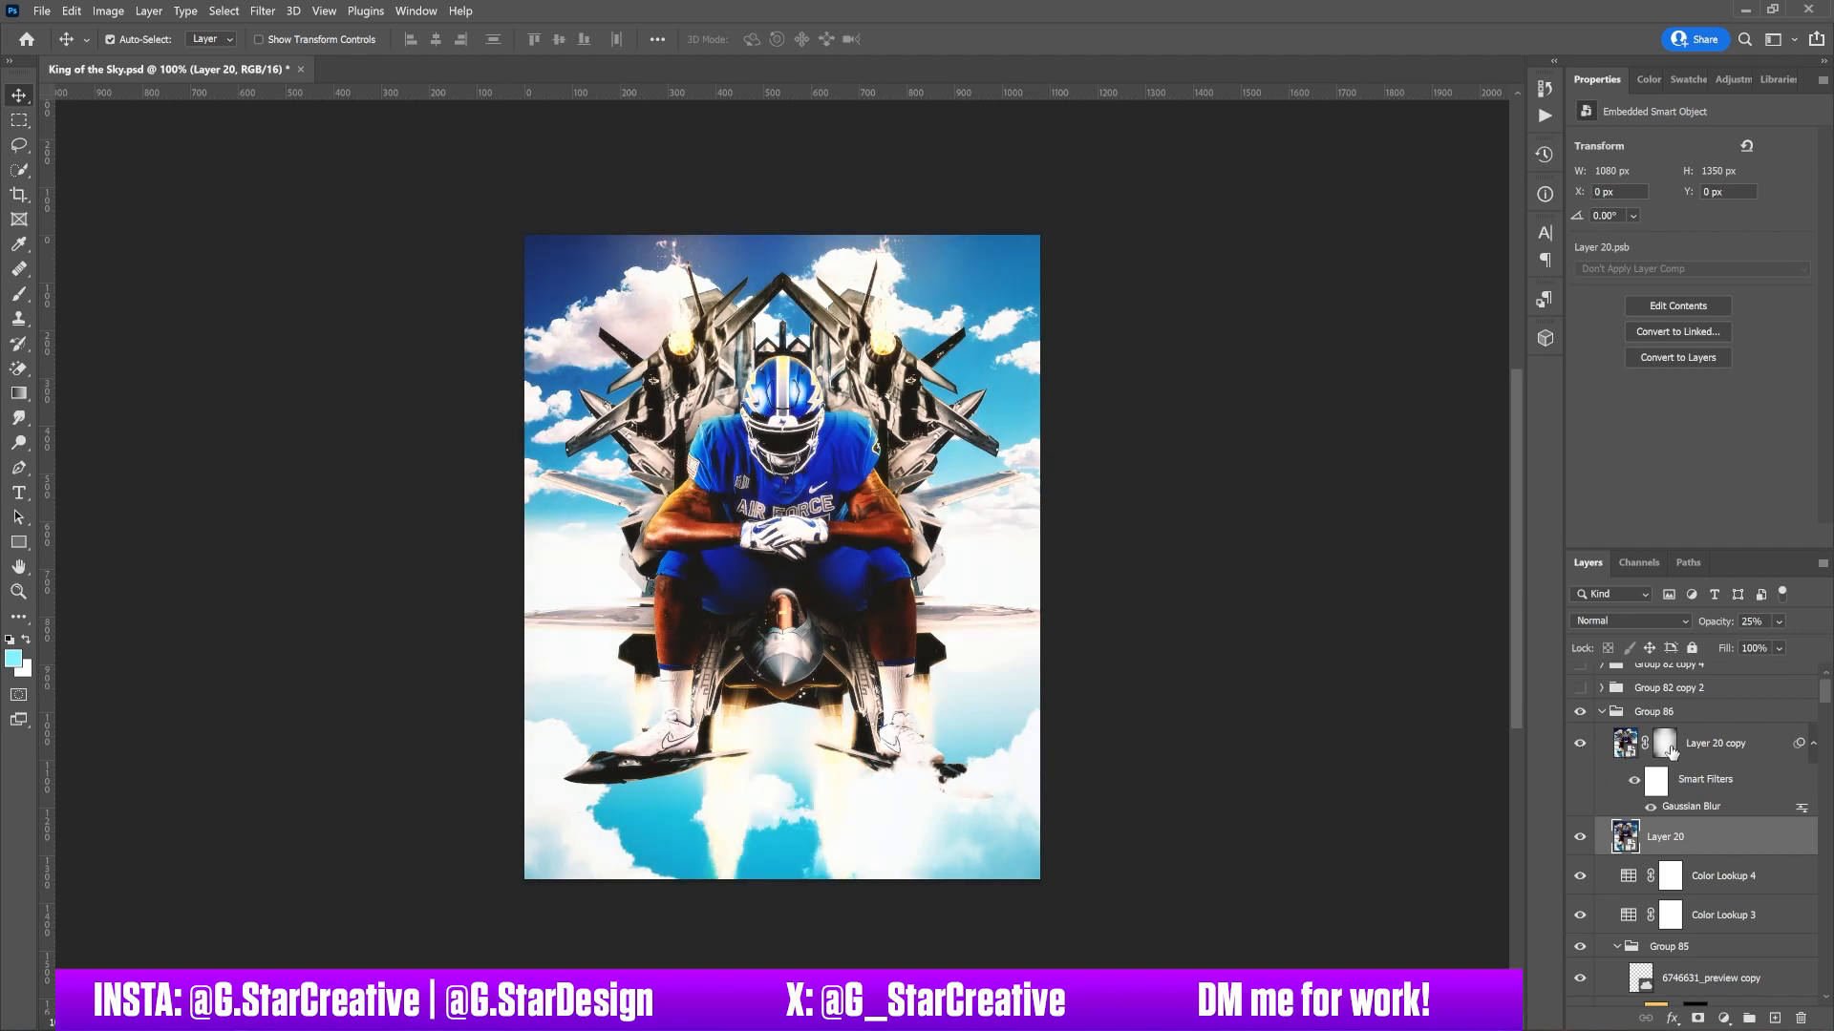
{"action": "left_click", "coordinate": [1696, 750]}
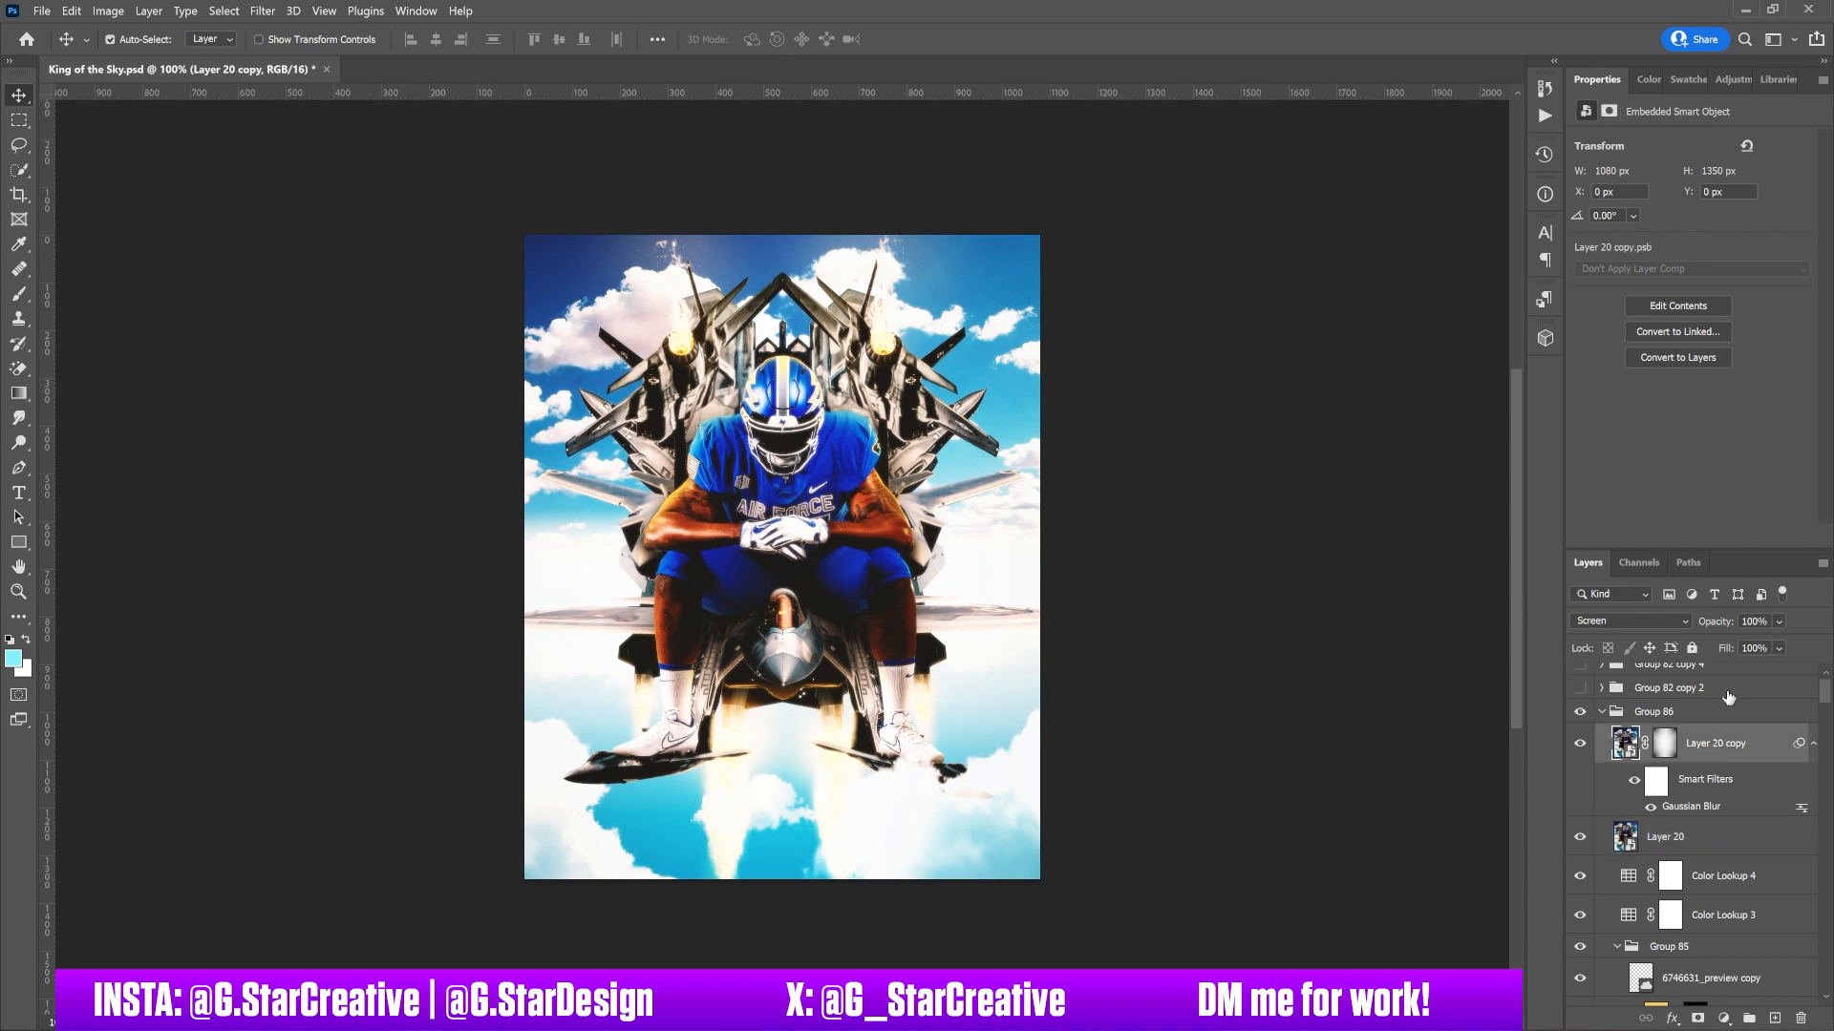
- Reduce the opacity of Layer 20 copy to 75%
{"action": "left_click", "coordinate": [1709, 621]}
{"action": "left_click_drag", "start_coordinate": [1710, 622], "coordinate": [1699, 620]}
{"action": "left_click_drag", "start_coordinate": [1699, 619], "coordinate": [1700, 614]}
{"action": "scroll", "coordinate": [1709, 791], "scroll_direction": "up", "scroll_amount": 1}
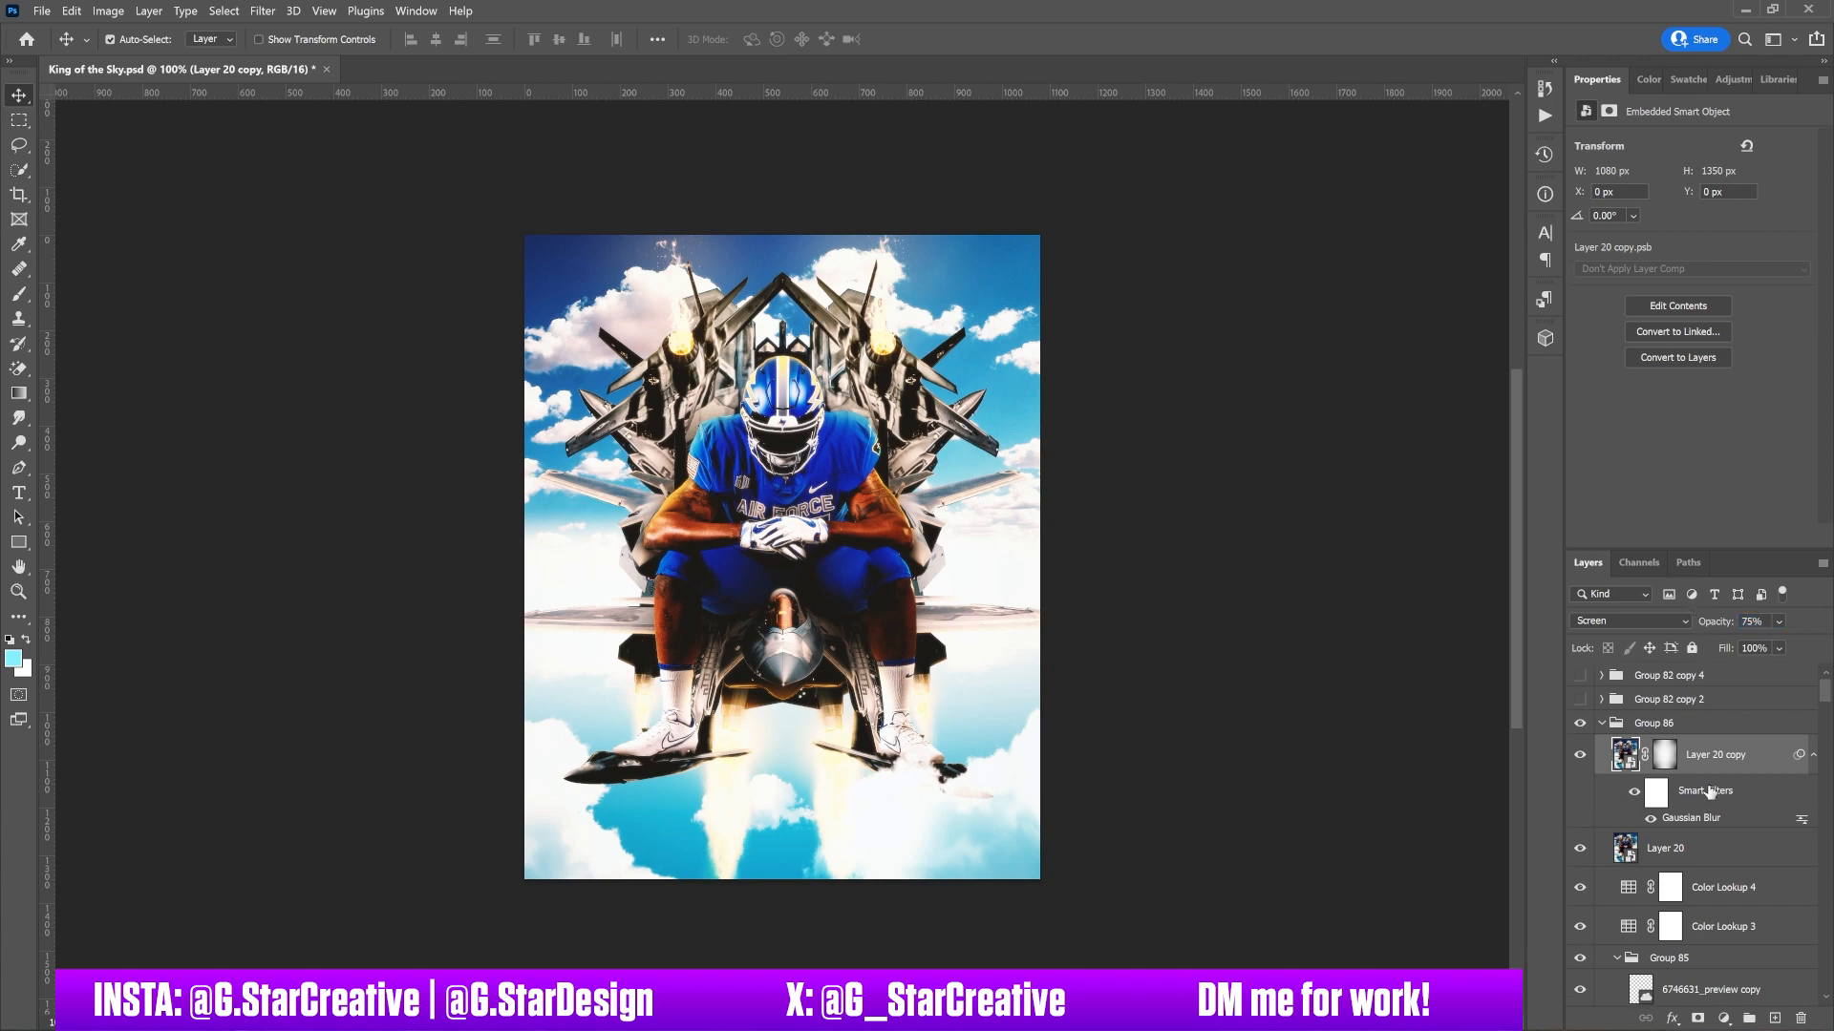
- Make the title groups Group 82 copy 4 and Group 82 copy 2 visible
{"action": "left_click", "coordinate": [1581, 681]}
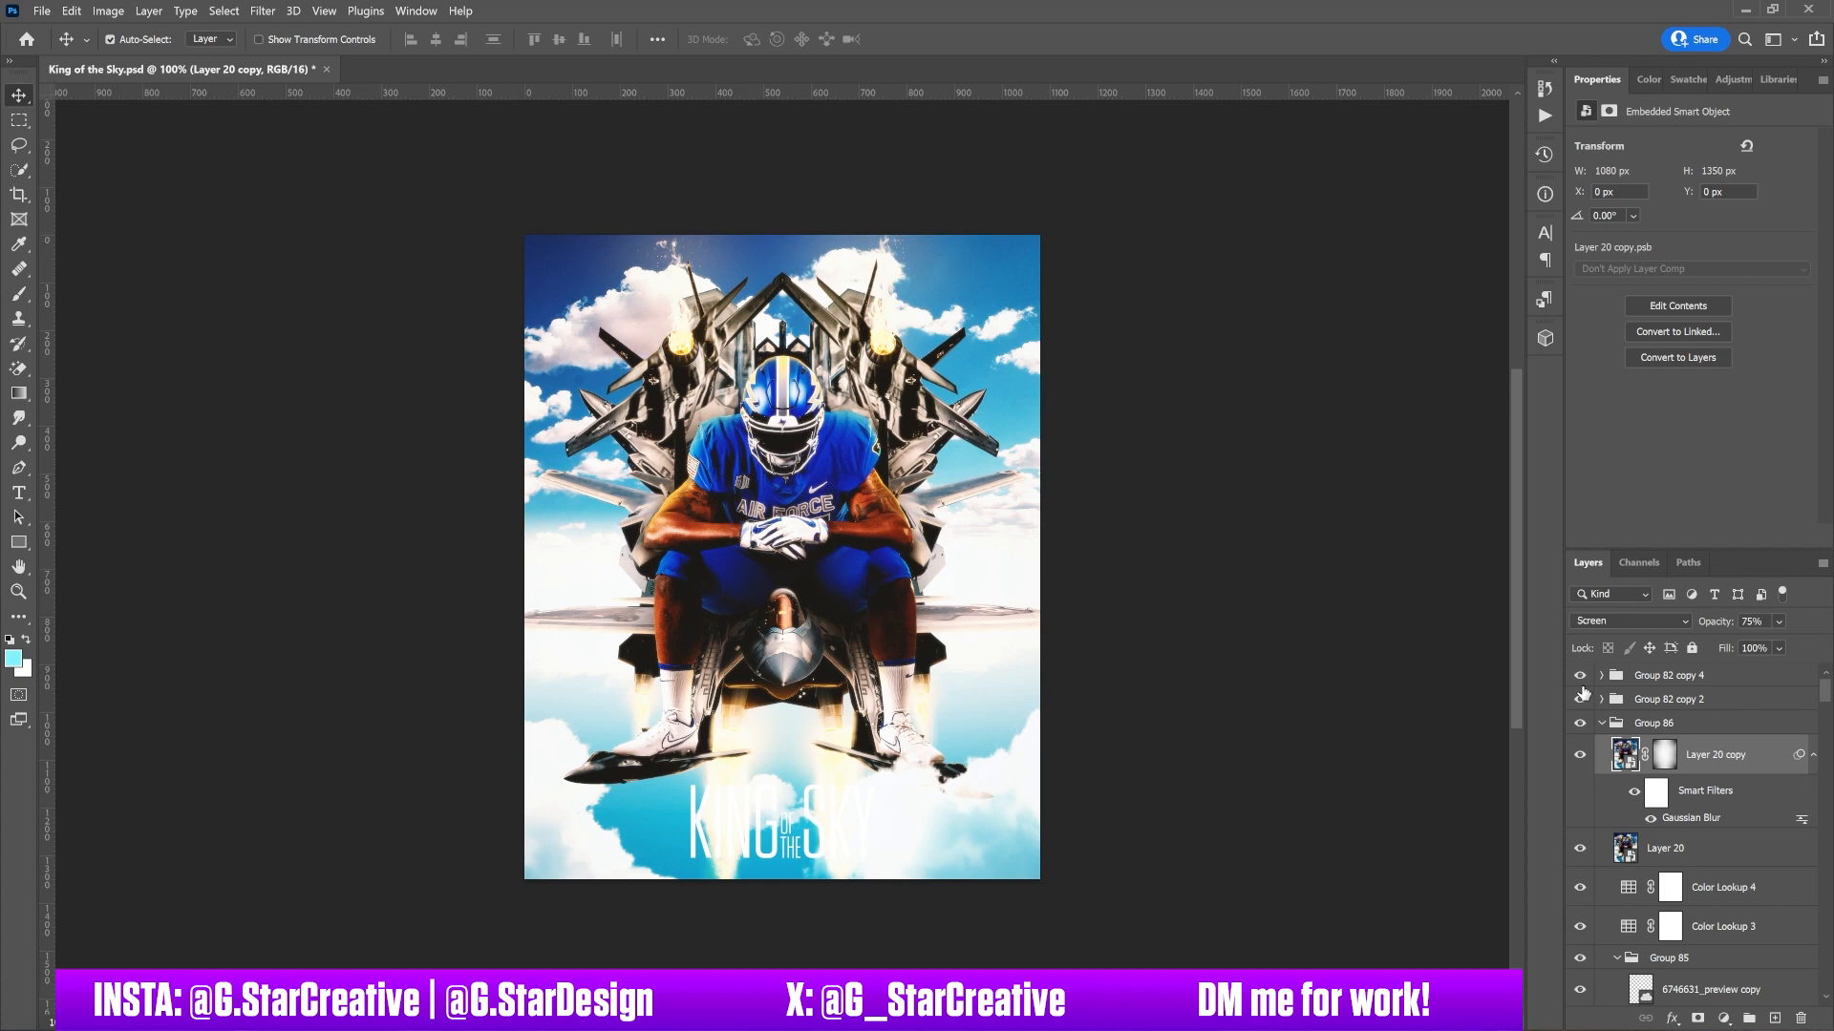